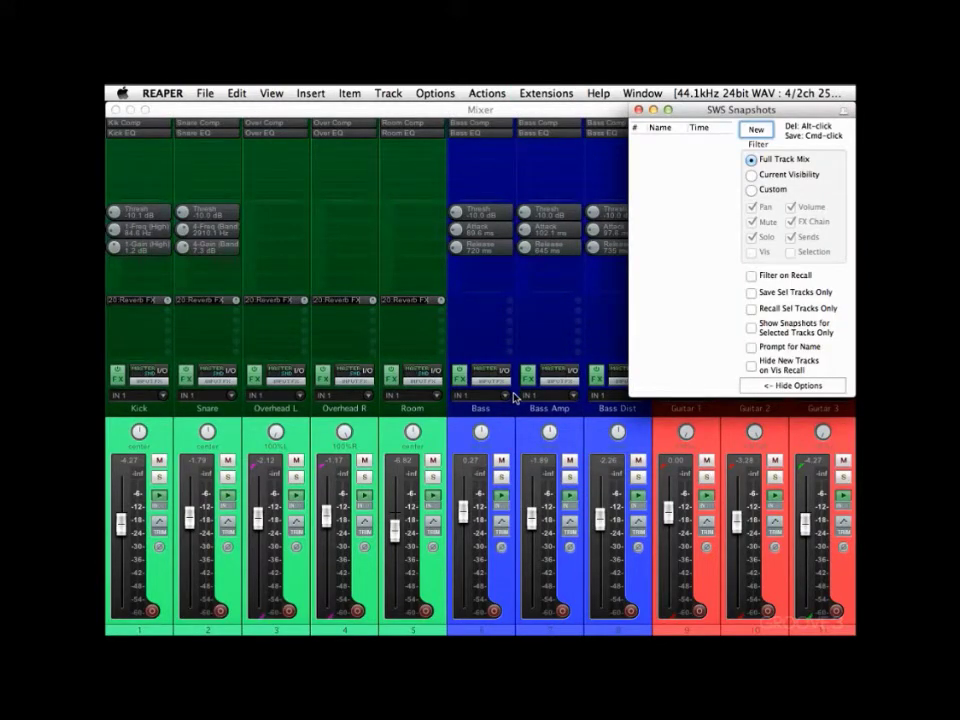
# Assign F4 as the shortcut for the action "SWS: Open snapshots window" and test it by opening and closing the snapshots window.
pyautogui.click(639, 110)
pyautogui.press('?')
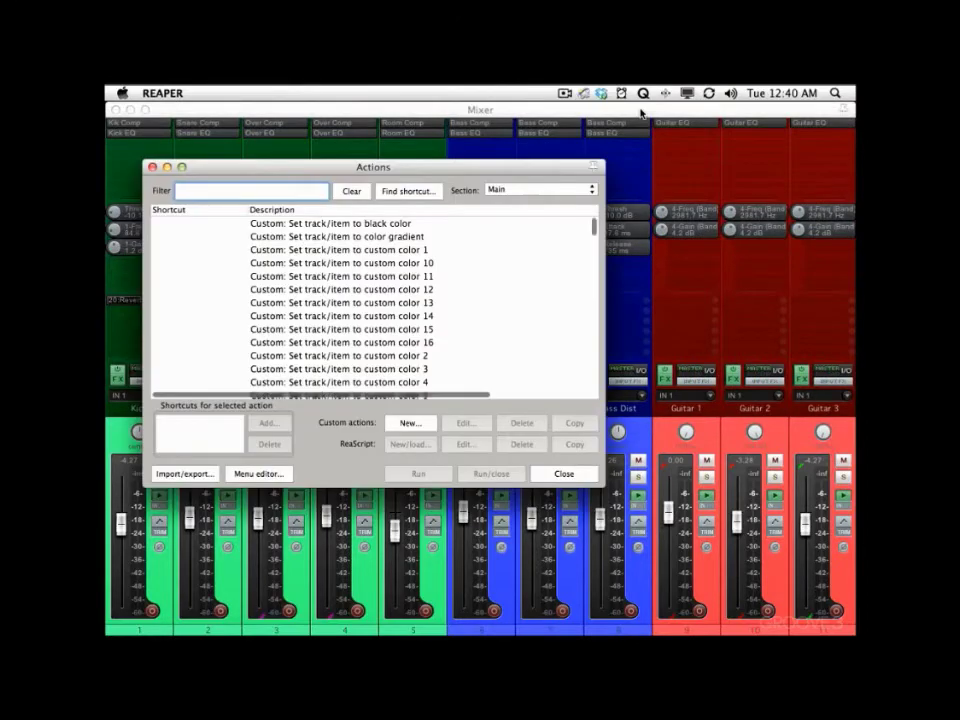
pyautogui.write('snapshots')
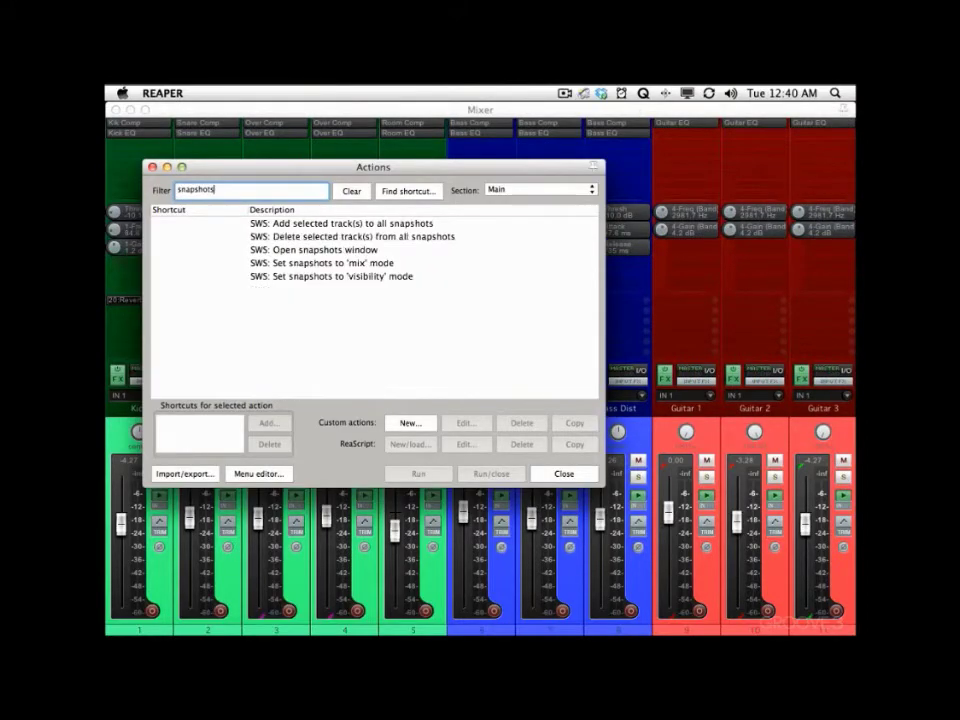
pyautogui.click(324, 251)
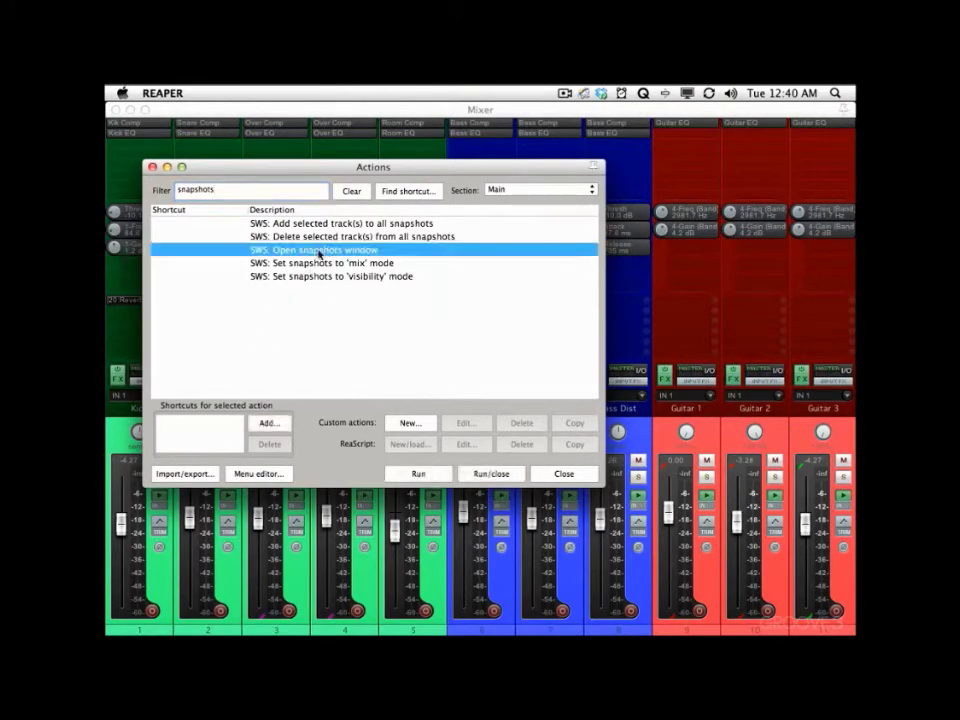
pyautogui.click(268, 424)
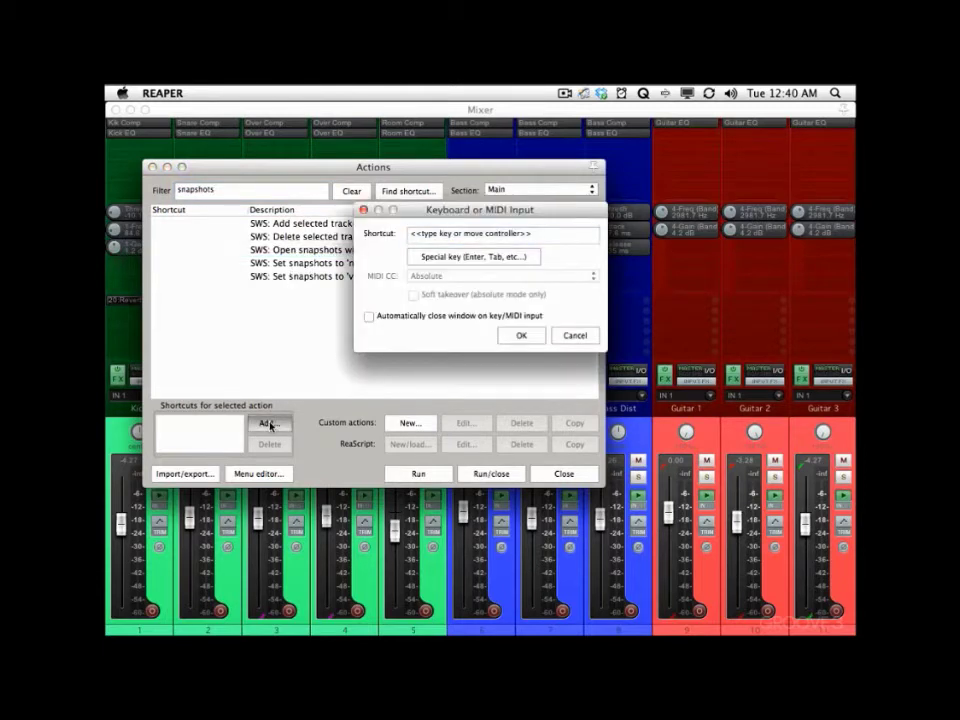
pyautogui.press('F4')
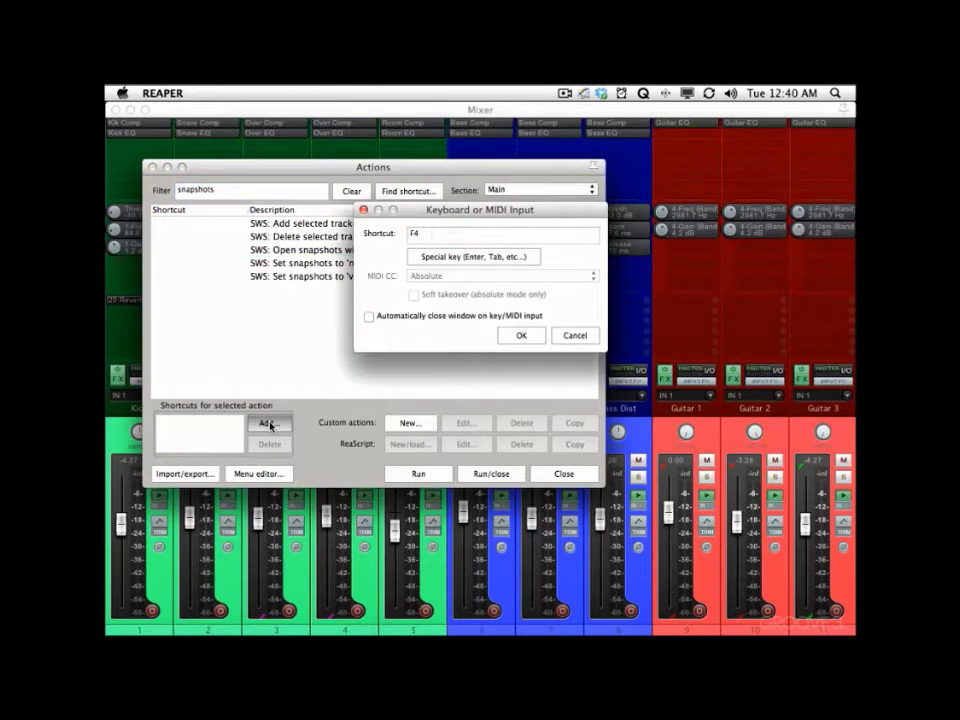
pyautogui.press('Return')
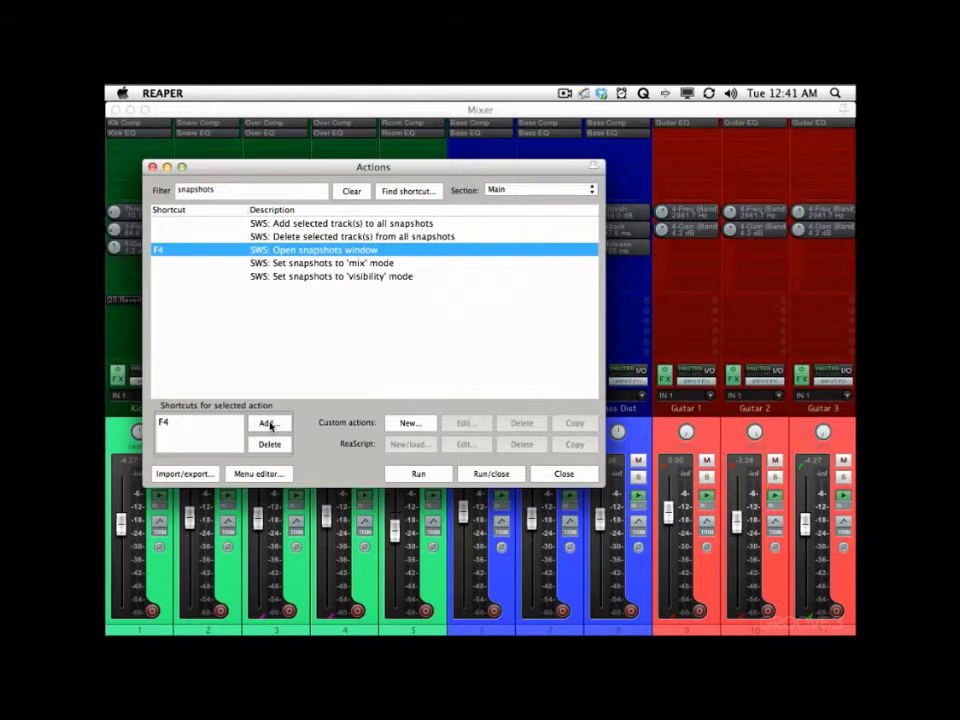
pyautogui.press('Escape')
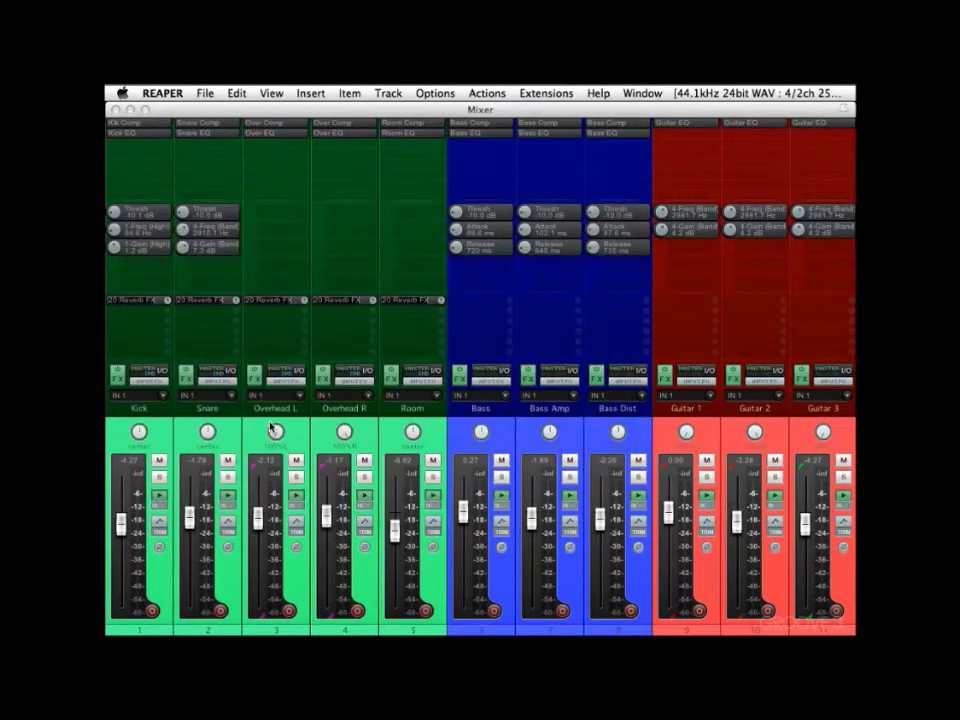
pyautogui.press('F4')
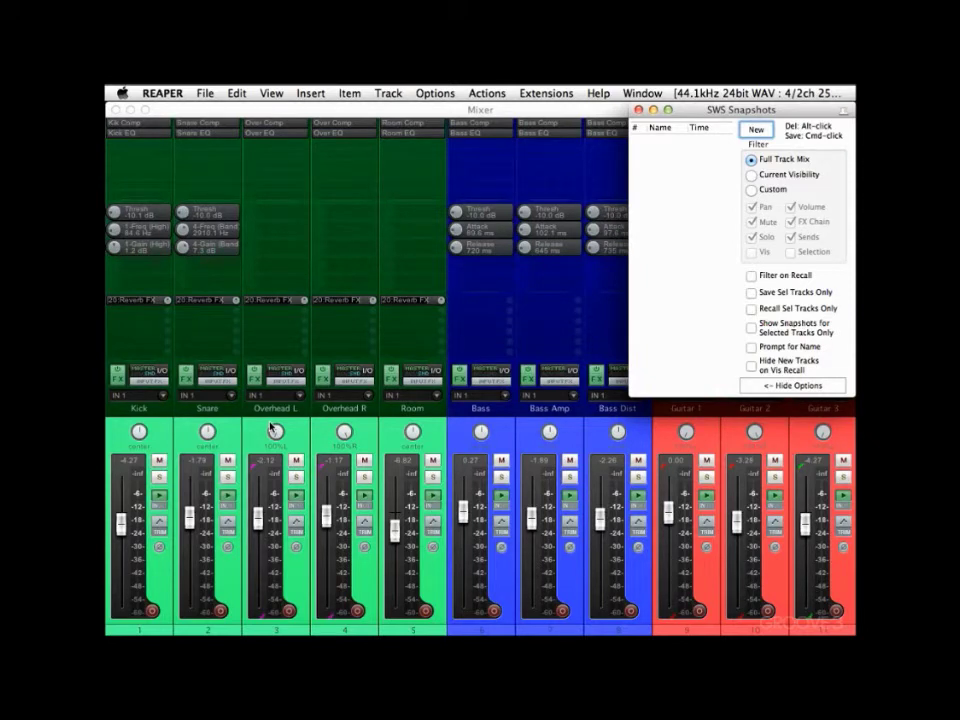
pyautogui.press('Escape')
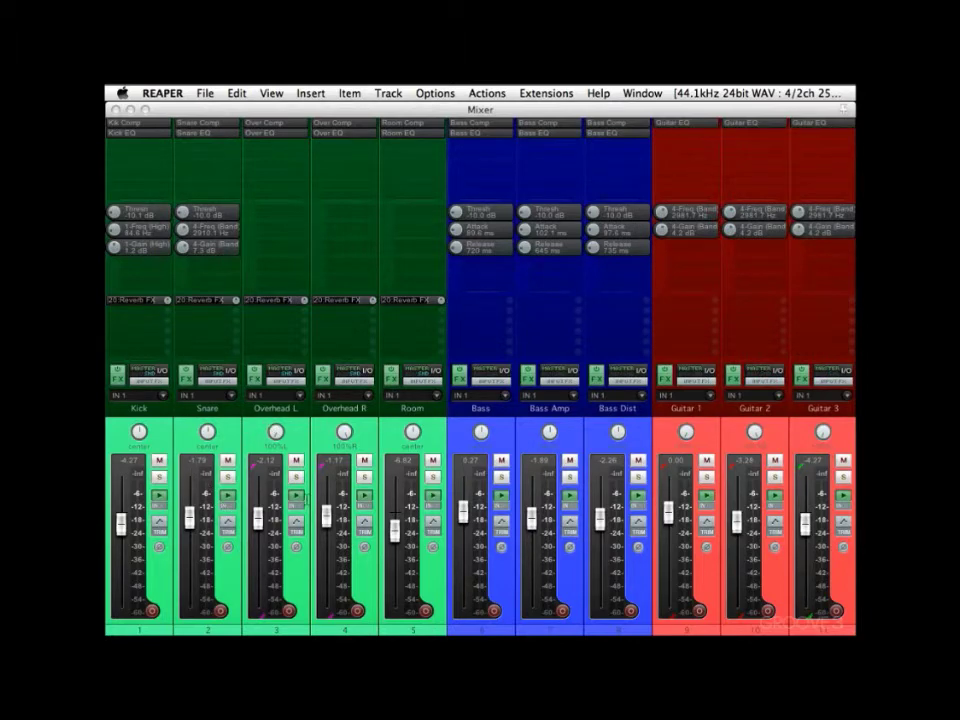
# Look over all mixer tracks and save the current mix as a new snapshot with the Full Track Mix filter.
pyautogui.hscroll(5, 337, 479)
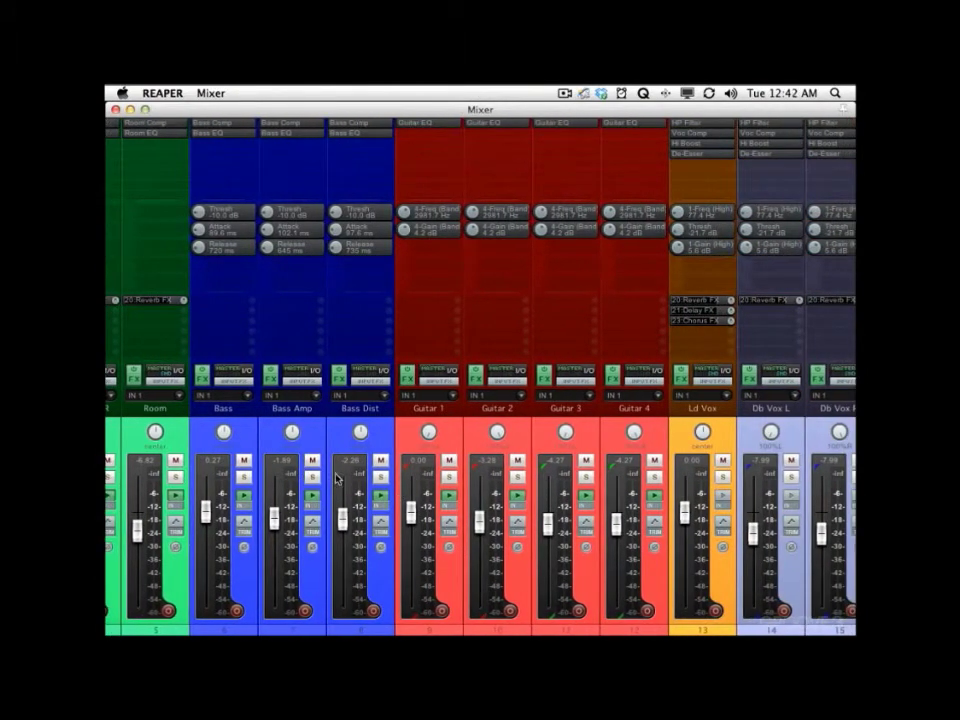
pyautogui.hscroll(1, 349, 439)
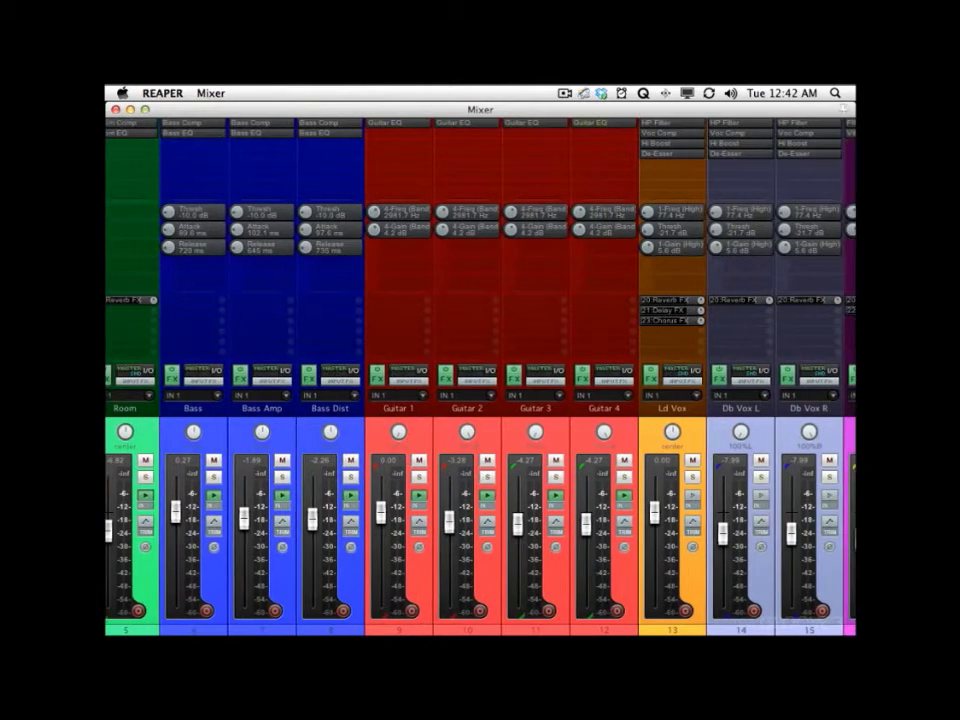
pyautogui.hscroll(10, 531, 473)
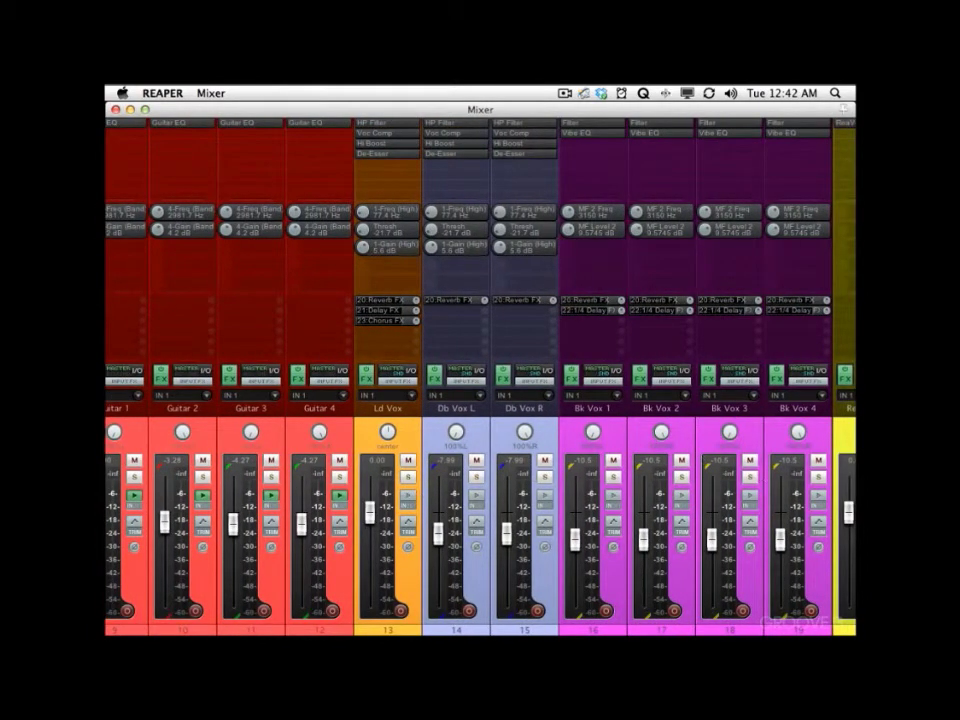
pyautogui.hscroll(10, 636, 574)
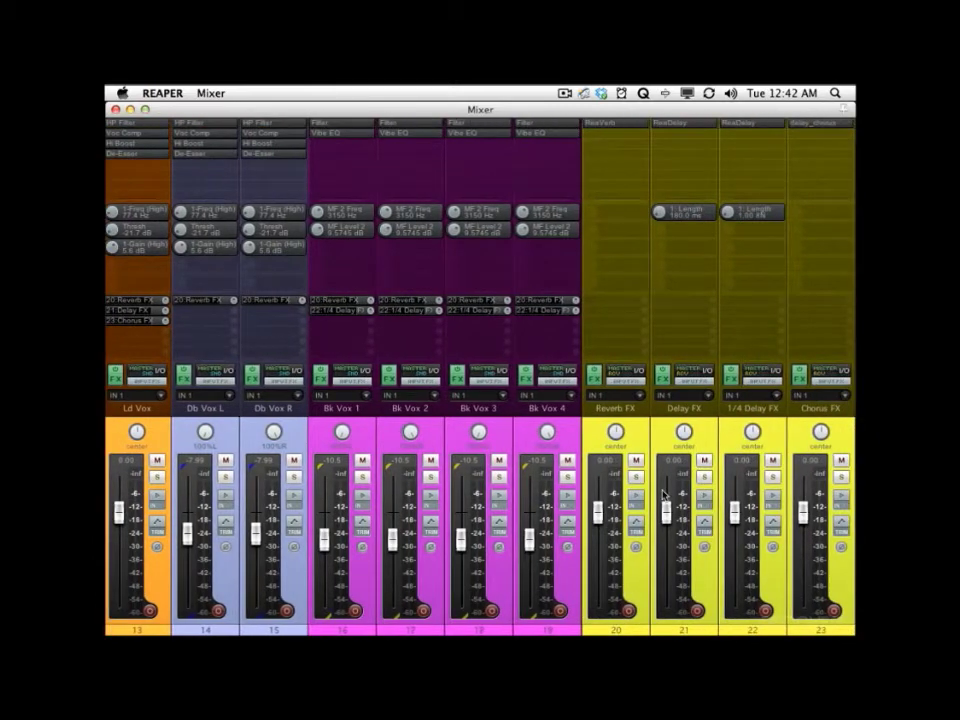
pyautogui.hscroll(-20, 664, 494)
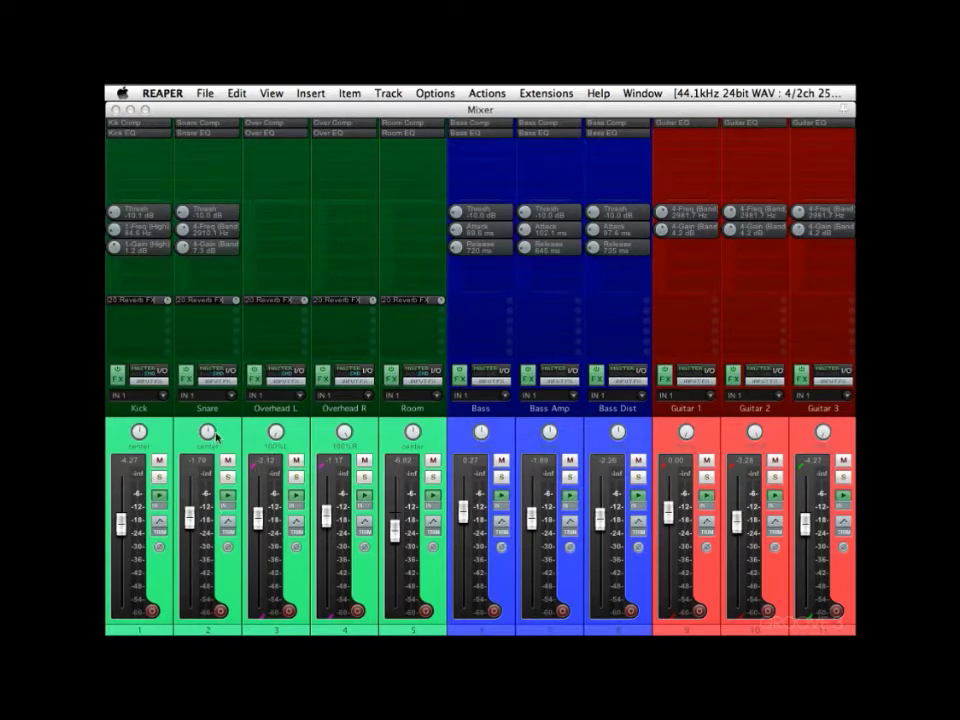
pyautogui.hotkey('ctrl', 'shift', 's')
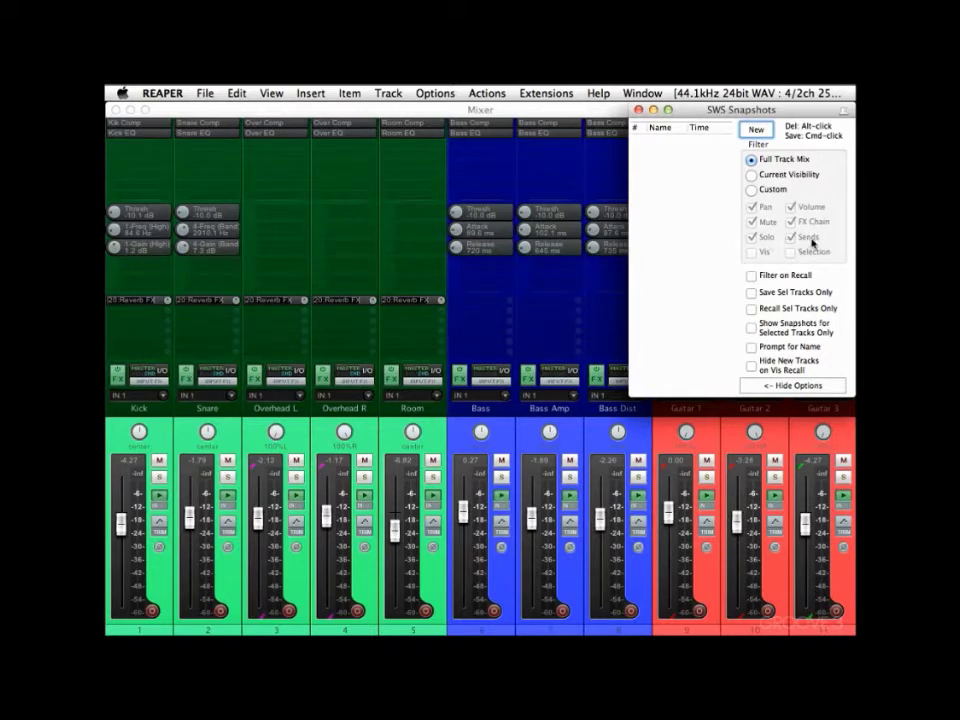
pyautogui.click(758, 129)
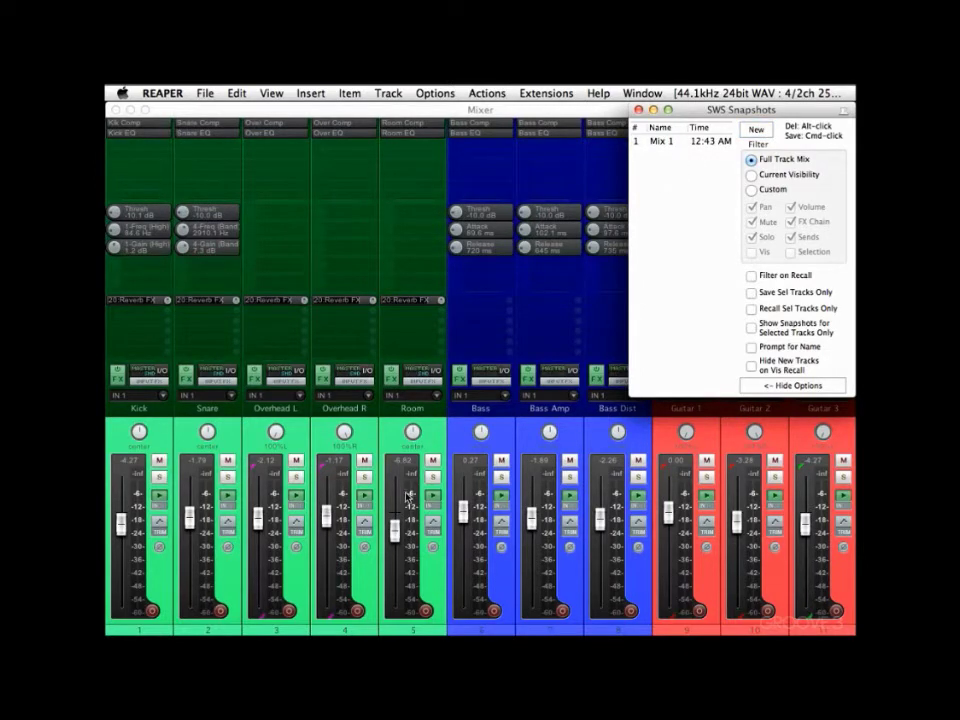
# Lower the Room track's volume and recall the saved snapshot to restore the mix.
pyautogui.moveTo(393, 530); pyautogui.dragTo(395, 570)
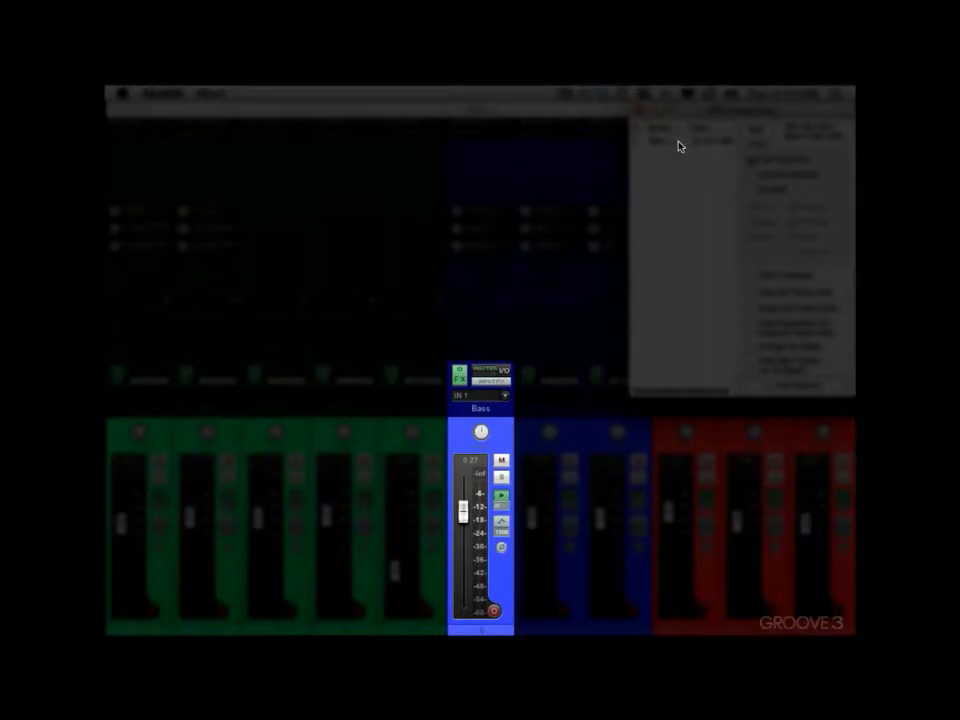
pyautogui.click(686, 142)
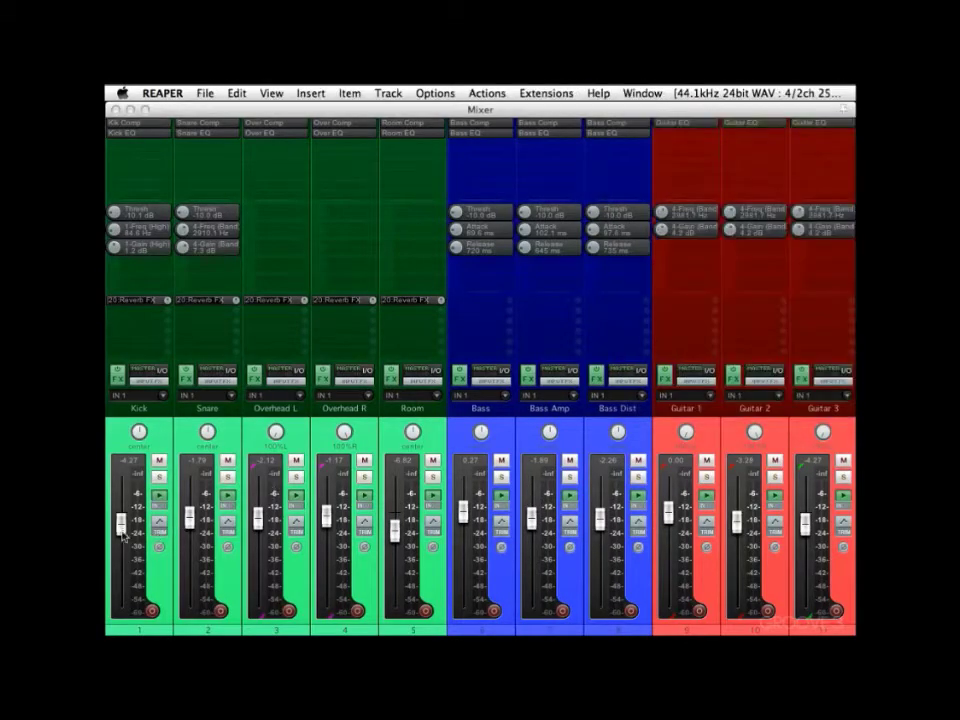
# Set the volumes to about -1.79 dB for Kick, -6.61 dB for Snare, 0.27 dB for Overhead L and -9.64 dB for Room.
pyautogui.click(120, 527)
pyautogui.moveTo(119, 524); pyautogui.dragTo(119, 519)
pyautogui.moveTo(188, 519); pyautogui.dragTo(188, 532)
pyautogui.moveTo(259, 521); pyautogui.dragTo(259, 512)
pyautogui.moveTo(392, 529); pyautogui.dragTo(392, 536)
# Set the Bass volume to about -2.41 dB and Bass Amp to about 0.22 dB, and mute Bass Dist.
pyautogui.moveTo(461, 511); pyautogui.dragTo(461, 519)
pyautogui.moveTo(533, 514); pyautogui.dragTo(537, 505)
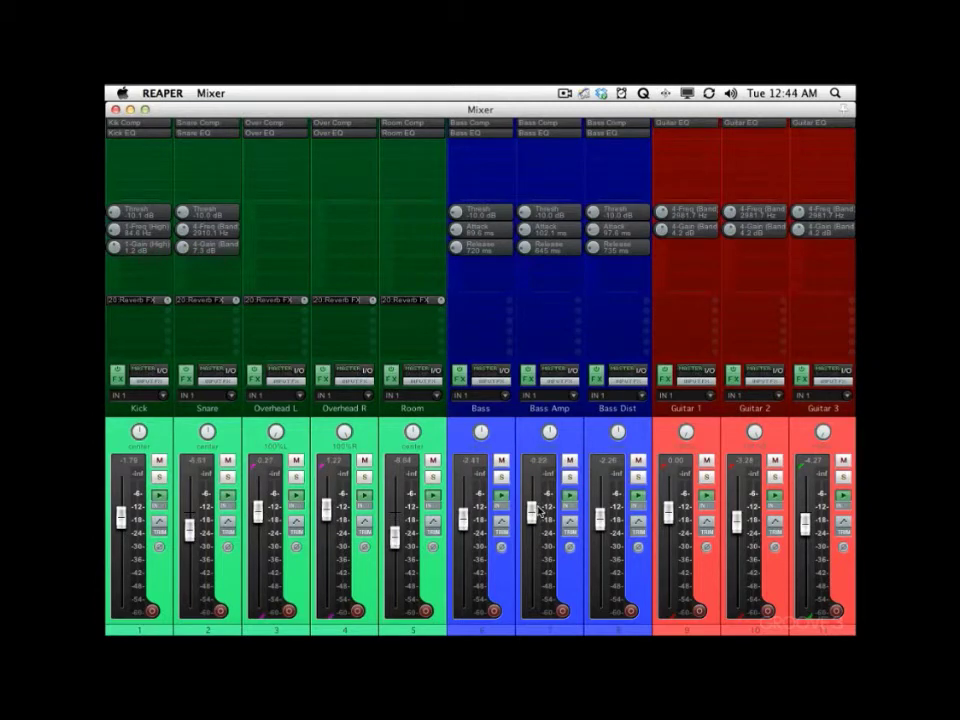
pyautogui.click(637, 461)
# Rebalance the guitar and vocal volumes: Guitar 4 about -1.79, Guitar 2 -6.77, Ld Vox 2.30, Db Vox L -10.5 and Bk Vox 1 -6.82 dB.
pyautogui.hscroll(10, 457, 551)
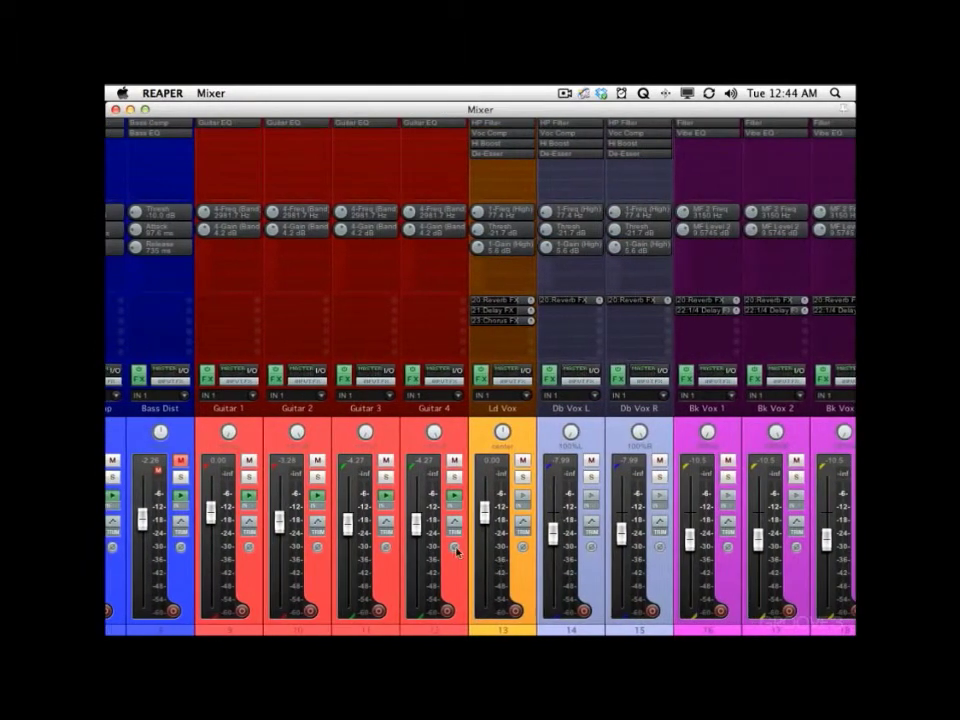
pyautogui.moveTo(415, 517); pyautogui.dragTo(415, 511)
pyautogui.moveTo(278, 520); pyautogui.dragTo(278, 530)
pyautogui.moveTo(485, 513); pyautogui.dragTo(485, 507)
pyautogui.moveTo(554, 533); pyautogui.dragTo(554, 539)
pyautogui.moveTo(690, 542); pyautogui.dragTo(691, 537)
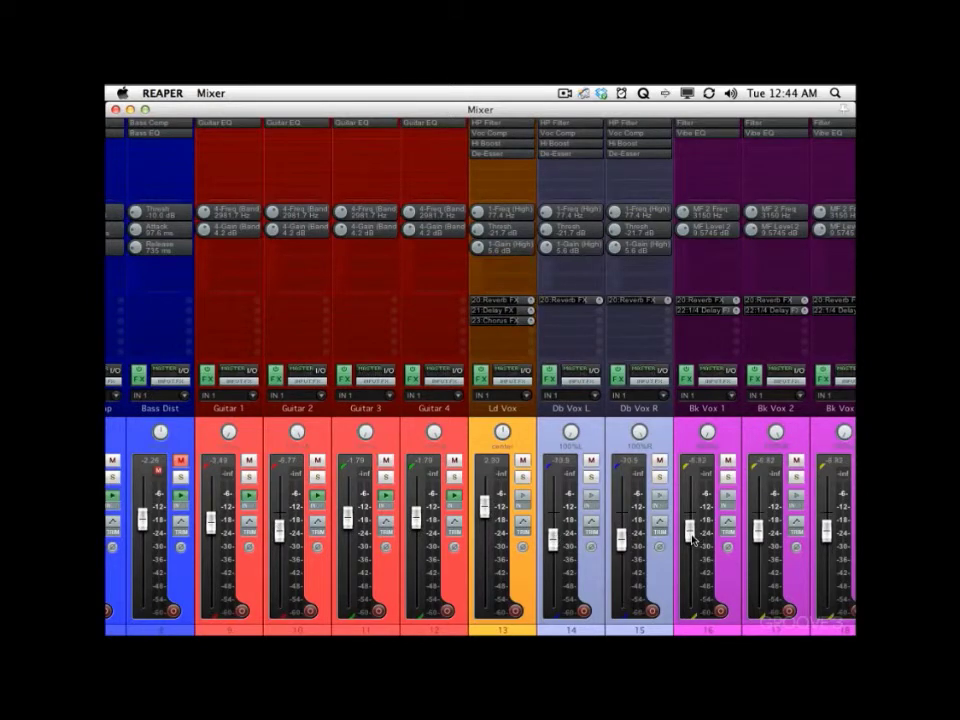
# Narrow the overheads' panning to about 64% left and 67% right, and pan the four guitar tracks further inward.
pyautogui.hscroll(-8, 692, 540)
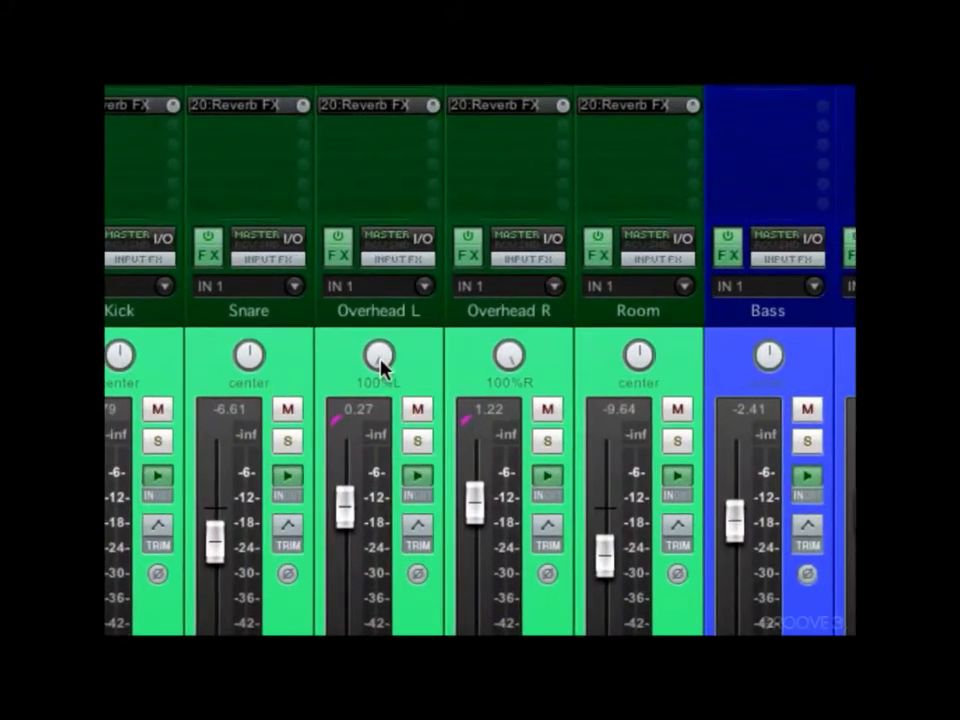
pyautogui.moveTo(278, 436); pyautogui.dragTo(278, 422)
pyautogui.moveTo(379, 355); pyautogui.dragTo(379, 351)
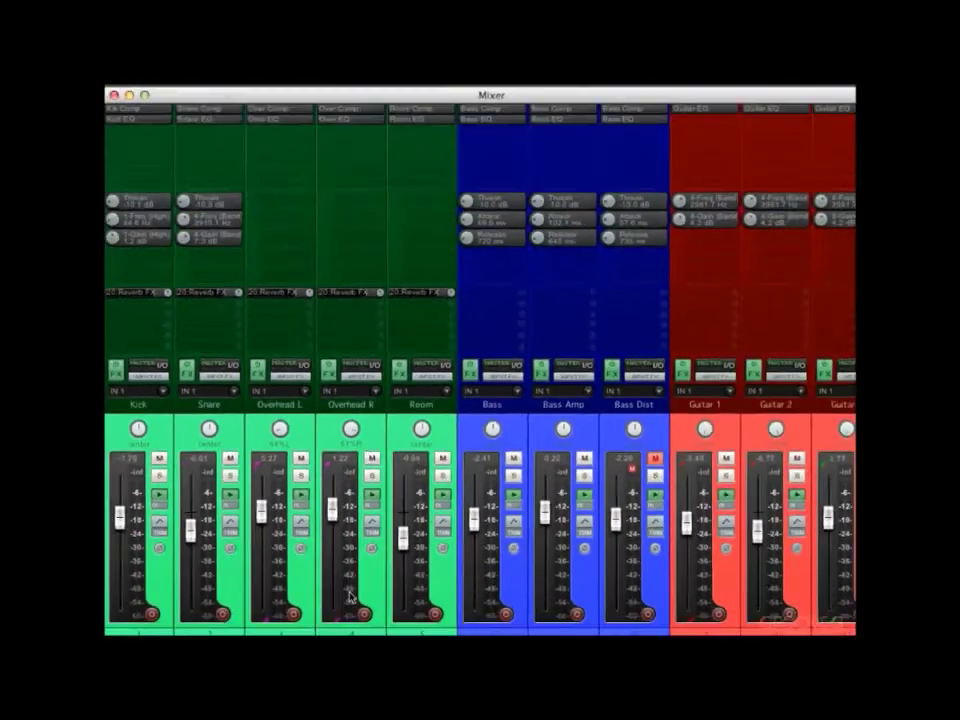
pyautogui.hscroll(4, 349, 594)
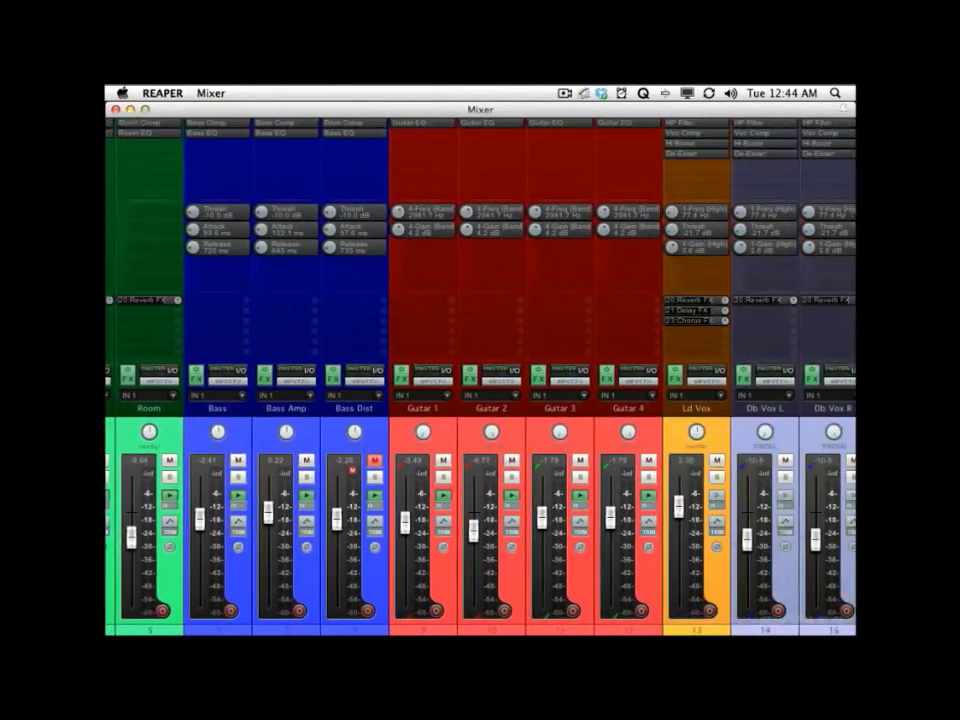
pyautogui.hscroll(2, 437, 566)
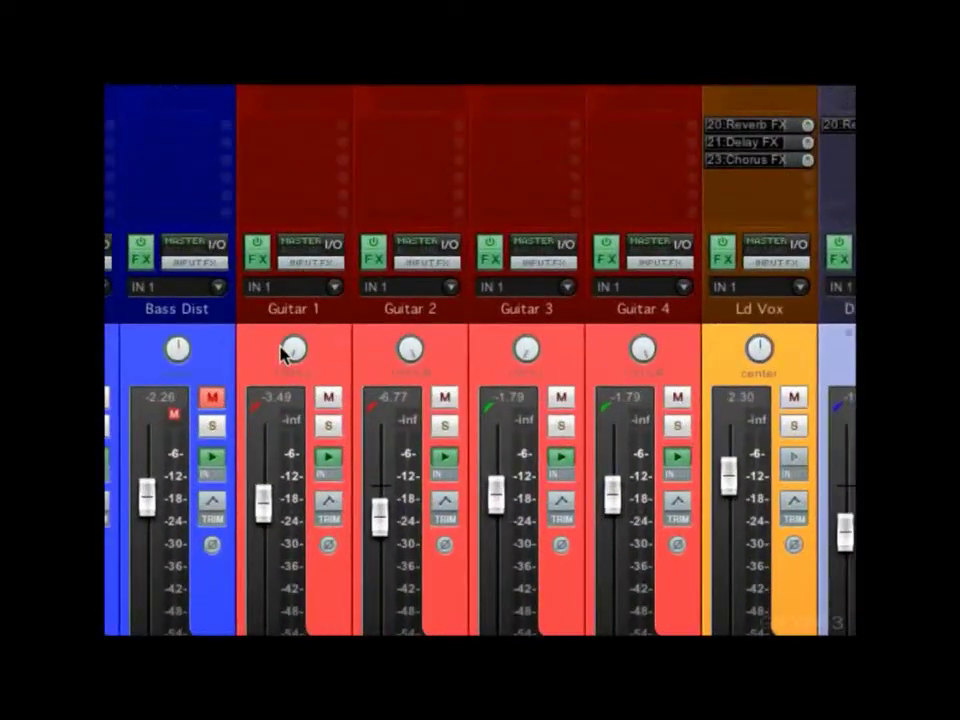
pyautogui.moveTo(283, 348); pyautogui.dragTo(283, 318)
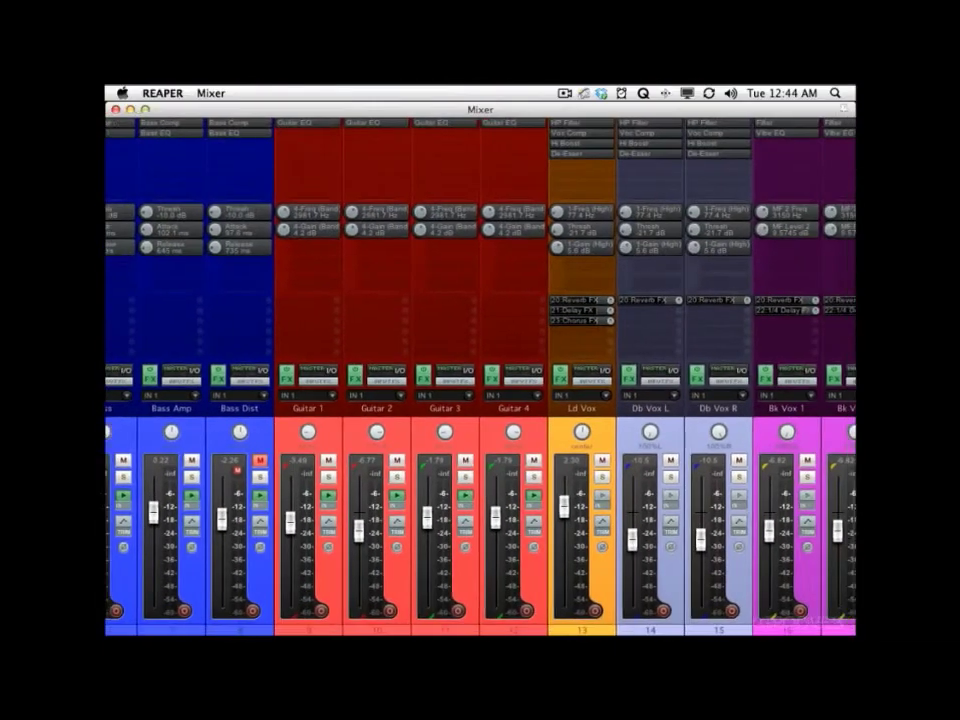
# Narrow the stereo panning of the Db Vox pair, with Db Vox L at about 49% left, and of the Bk Vox tracks.
pyautogui.hscroll(4, 366, 432)
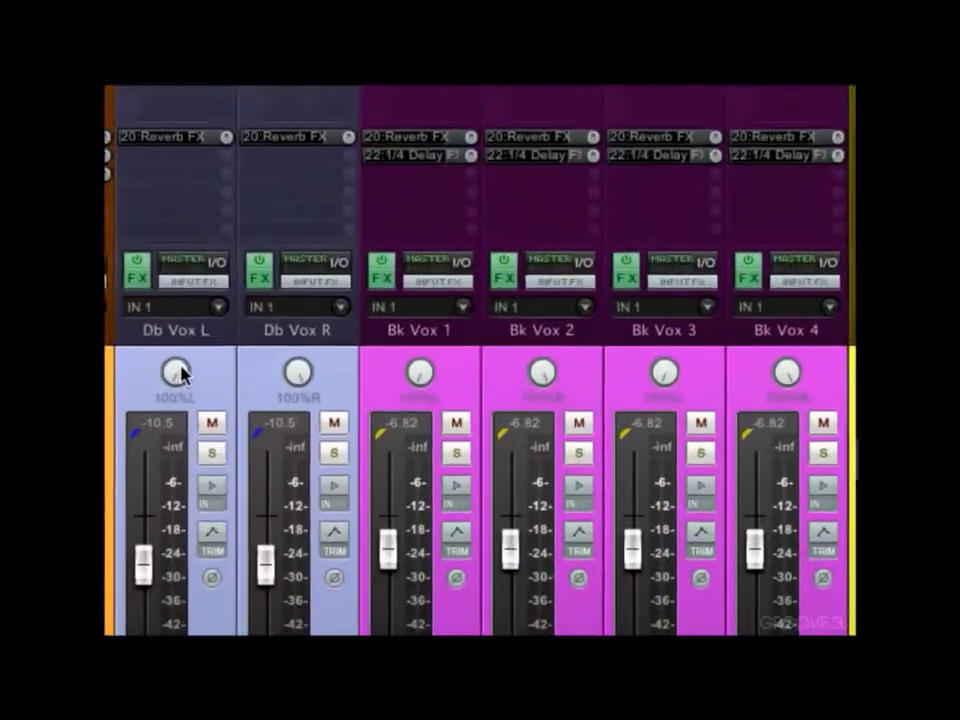
pyautogui.moveTo(358, 433); pyautogui.dragTo(358, 415)
pyautogui.moveTo(424, 432); pyautogui.dragTo(424, 437)
pyautogui.moveTo(417, 370); pyautogui.dragTo(417, 364)
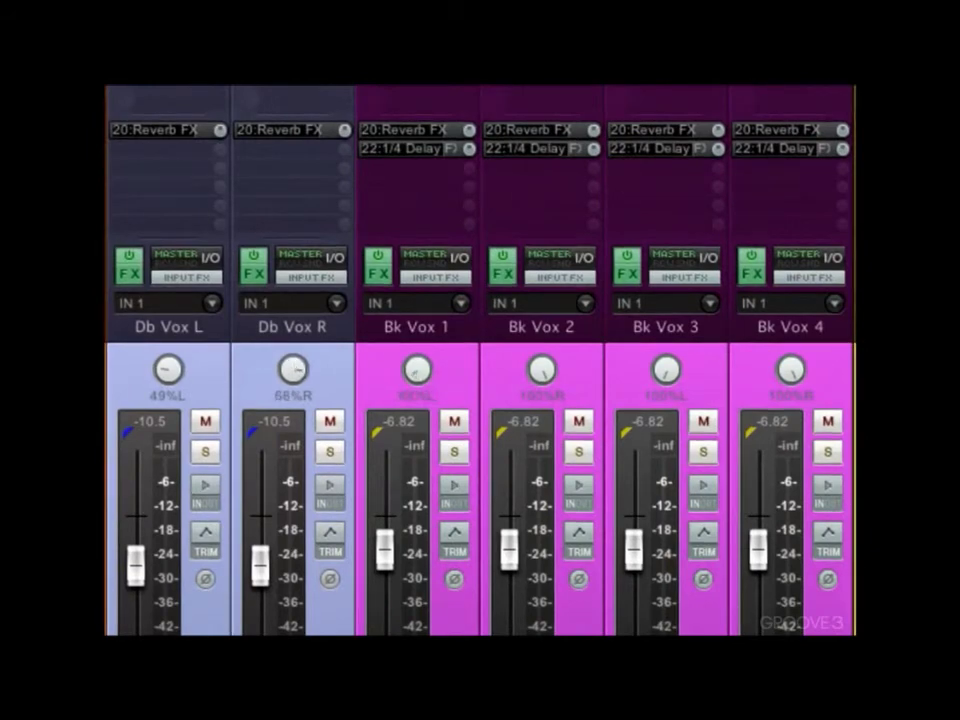
pyautogui.moveTo(542, 370); pyautogui.dragTo(542, 378)
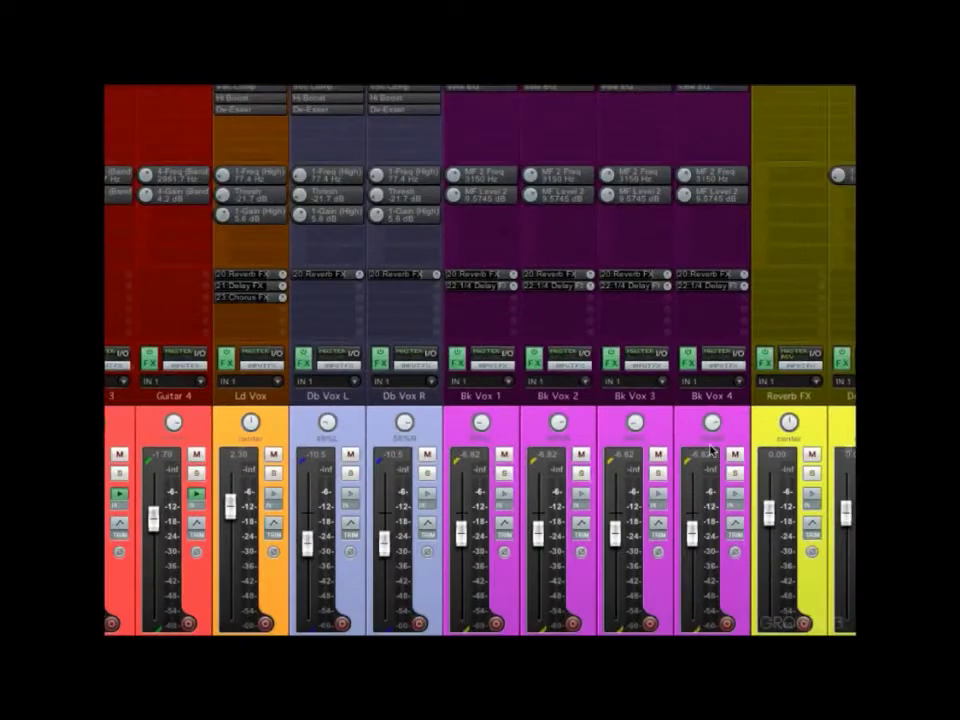
# Remove the compressor from the Kick, Snare, Overhead L, Overhead R and Room tracks.
pyautogui.hscroll(-8, 253, 591)
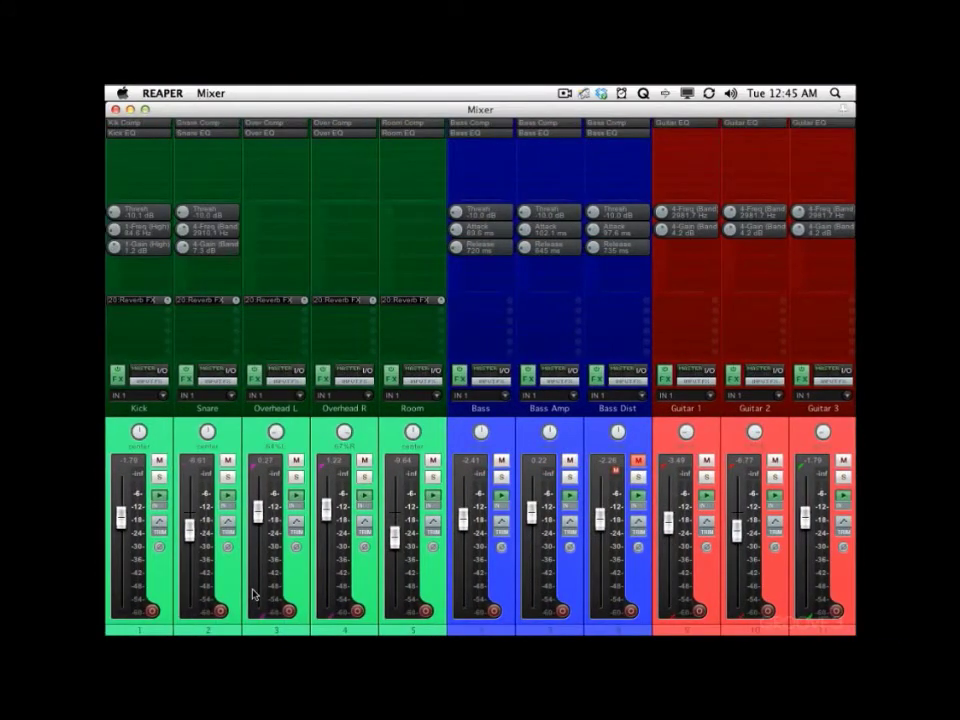
pyautogui.keyDown('alt'); pyautogui.click(157, 125); pyautogui.keyUp('alt')
pyautogui.keyDown('alt'); pyautogui.click(199, 125); pyautogui.keyUp('alt')
pyautogui.keyDown('alt'); pyautogui.click(266, 125); pyautogui.keyUp('alt')
pyautogui.keyDown('alt'); pyautogui.click(336, 125); pyautogui.keyUp('alt')
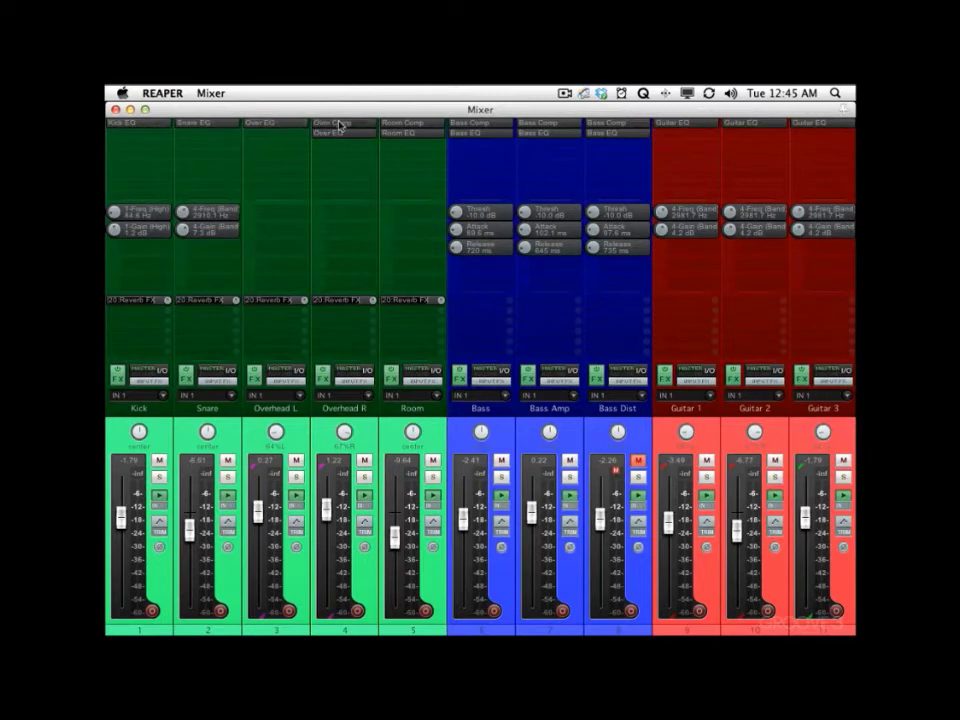
pyautogui.keyDown('alt'); pyautogui.click(396, 125); pyautogui.keyUp('alt')
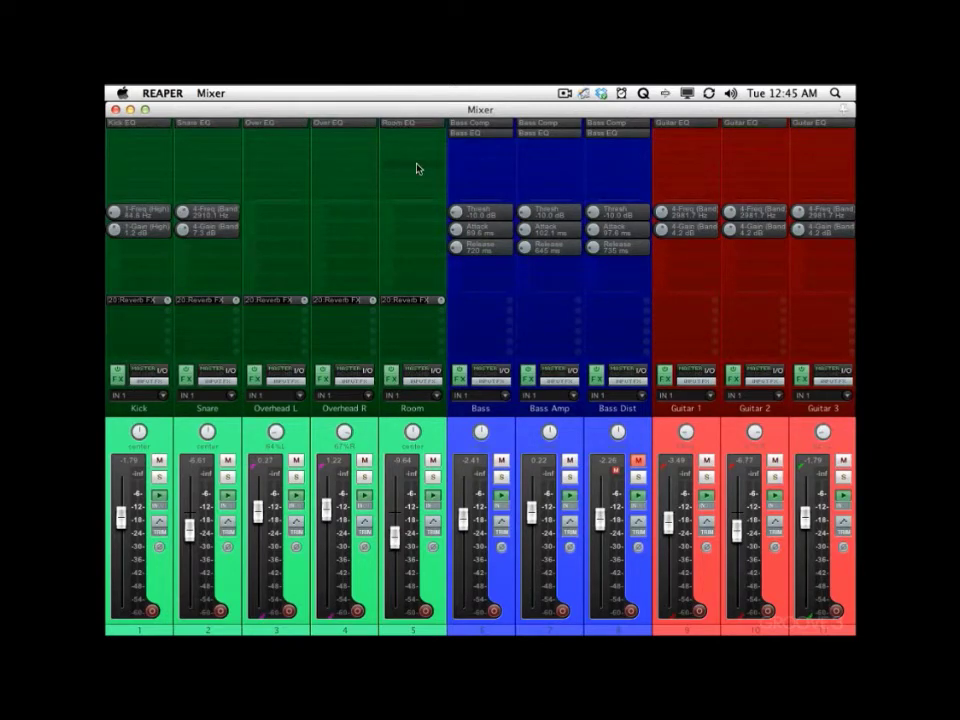
# Remove the Bass EQ from the Bass, Bass Amp and Bass Dist tracks.
pyautogui.keyDown('alt'); pyautogui.click(502, 133); pyautogui.keyUp('alt')
pyautogui.keyDown('alt'); pyautogui.click(560, 133); pyautogui.keyUp('alt')
pyautogui.keyDown('alt'); pyautogui.click(596, 133); pyautogui.keyUp('alt')
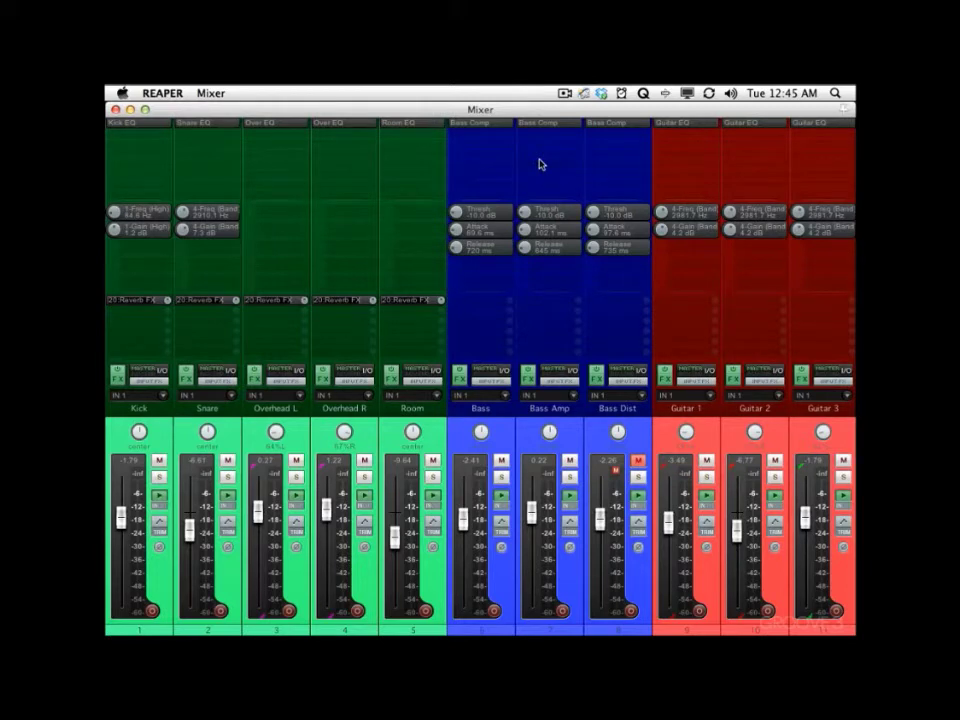
# Save the altered mix as a second Full Track Mix snapshot in the snapshots window.
pyautogui.press('s')
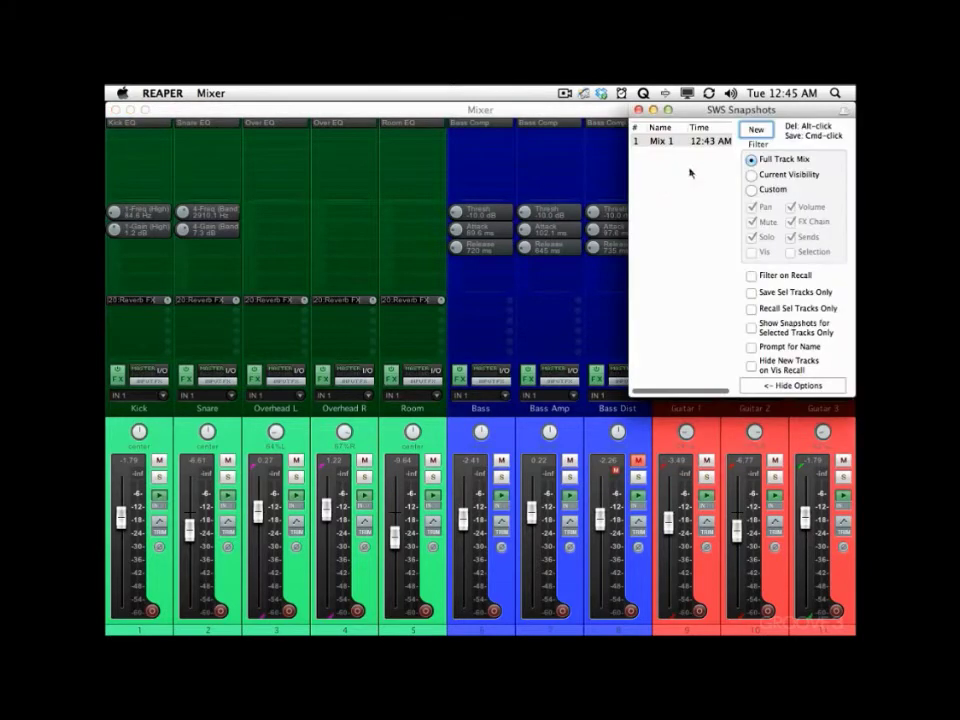
pyautogui.click(756, 130)
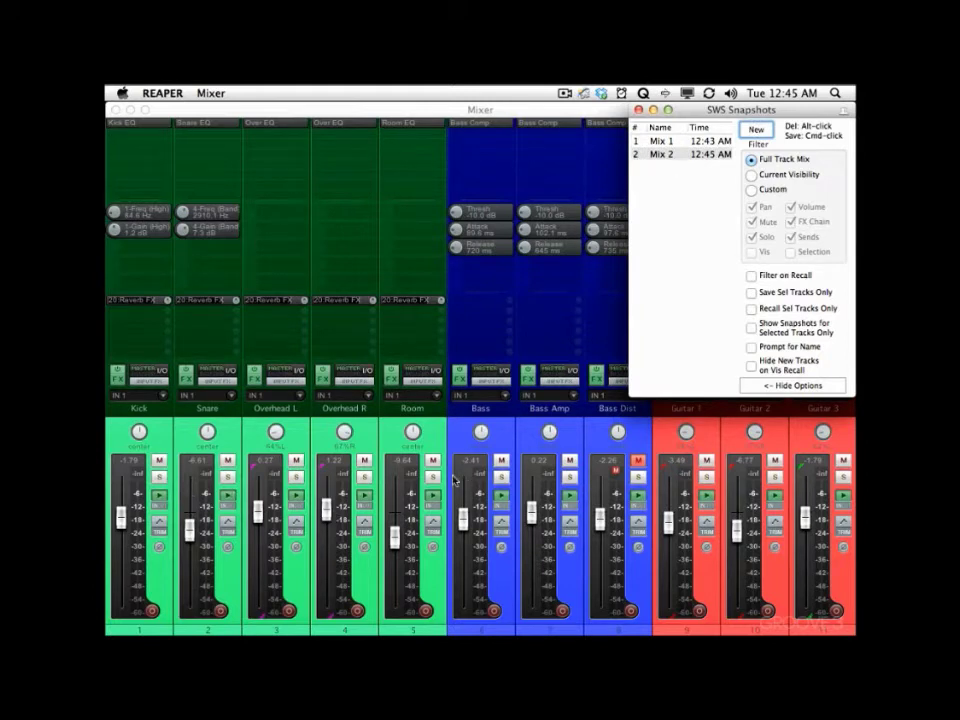
# Recall the Mix 1 snapshot for comparison and switch back to Mix 2.
pyautogui.click(670, 221)
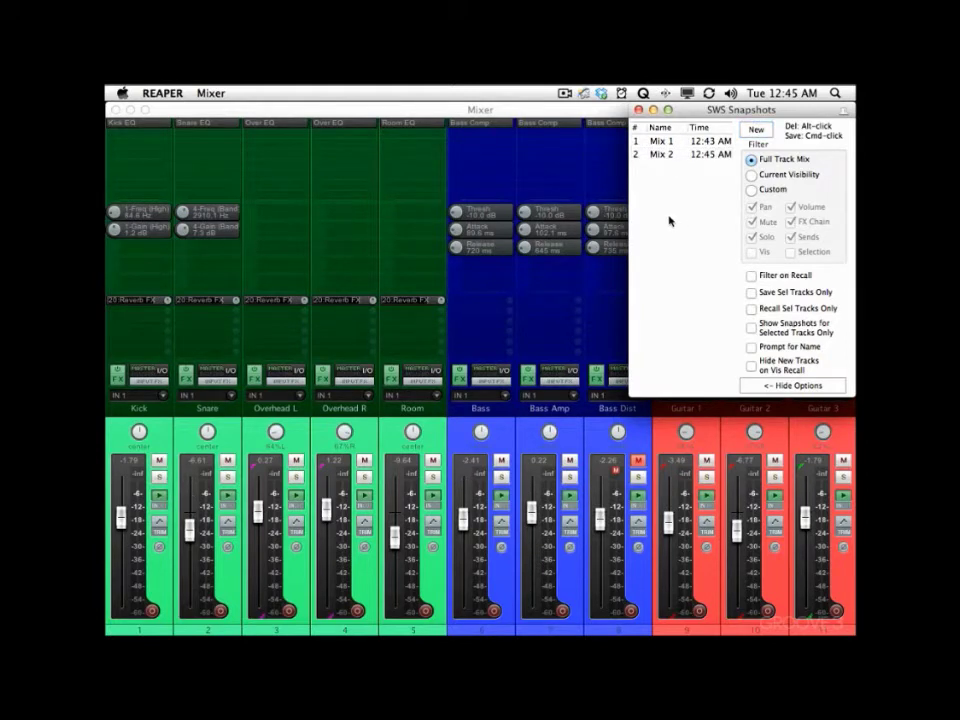
pyautogui.click(679, 145)
pyautogui.click(662, 155)
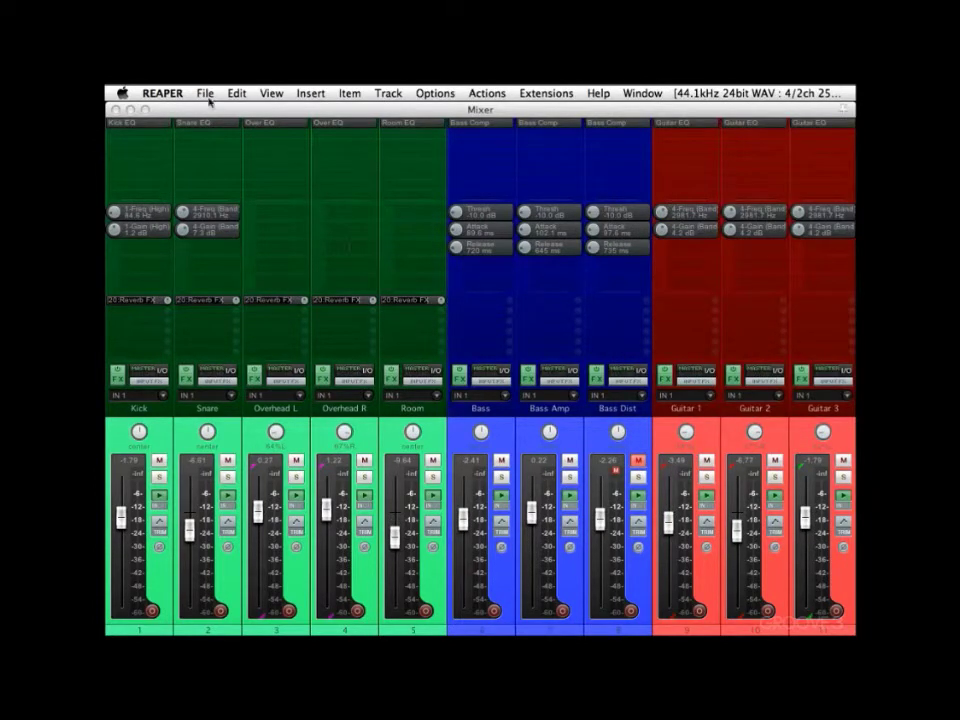
# Remove the EQ from the Kick, Snare, Overhead L, Overhead R and Room tracks.
pyautogui.keyDown('alt'); pyautogui.click(154, 123); pyautogui.keyUp('alt')
pyautogui.keyDown('alt'); pyautogui.click(209, 124); pyautogui.keyUp('alt')
pyautogui.keyDown('alt'); pyautogui.click(277, 123); pyautogui.keyUp('alt')
pyautogui.keyDown('alt'); pyautogui.click(335, 123); pyautogui.keyUp('alt')
pyautogui.keyDown('alt'); pyautogui.click(390, 123); pyautogui.keyUp('alt')
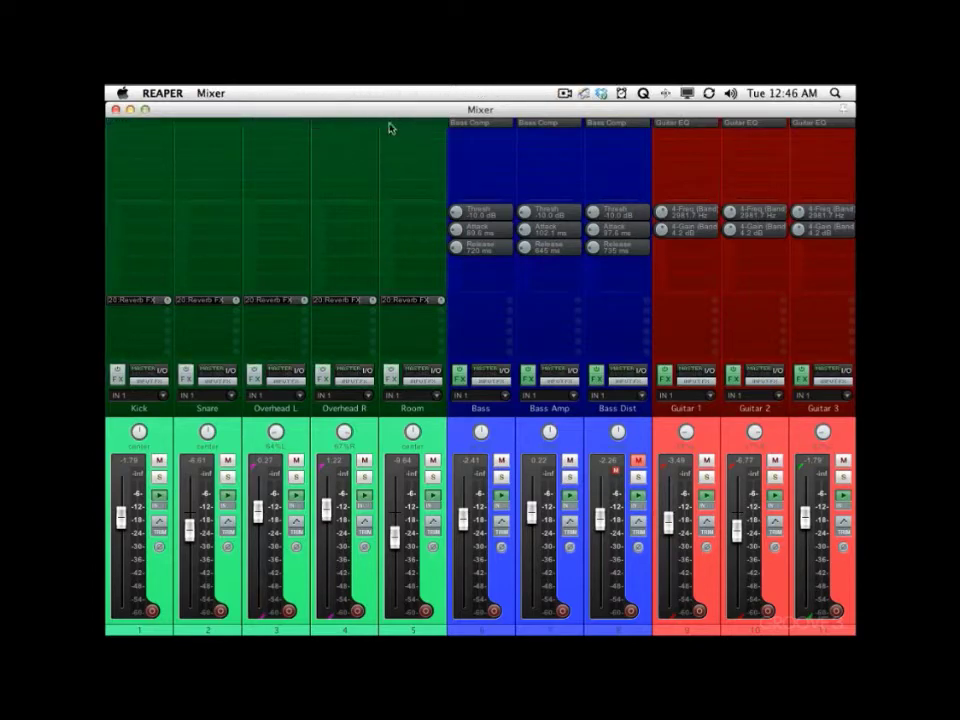
# Remove the Bass Comp from the Bass, Bass Amp and Bass Dist tracks.
pyautogui.keyDown('alt'); pyautogui.click(478, 123); pyautogui.keyUp('alt')
pyautogui.keyDown('alt'); pyautogui.click(546, 123); pyautogui.keyUp('alt')
pyautogui.keyDown('alt'); pyautogui.click(618, 123); pyautogui.keyUp('alt')
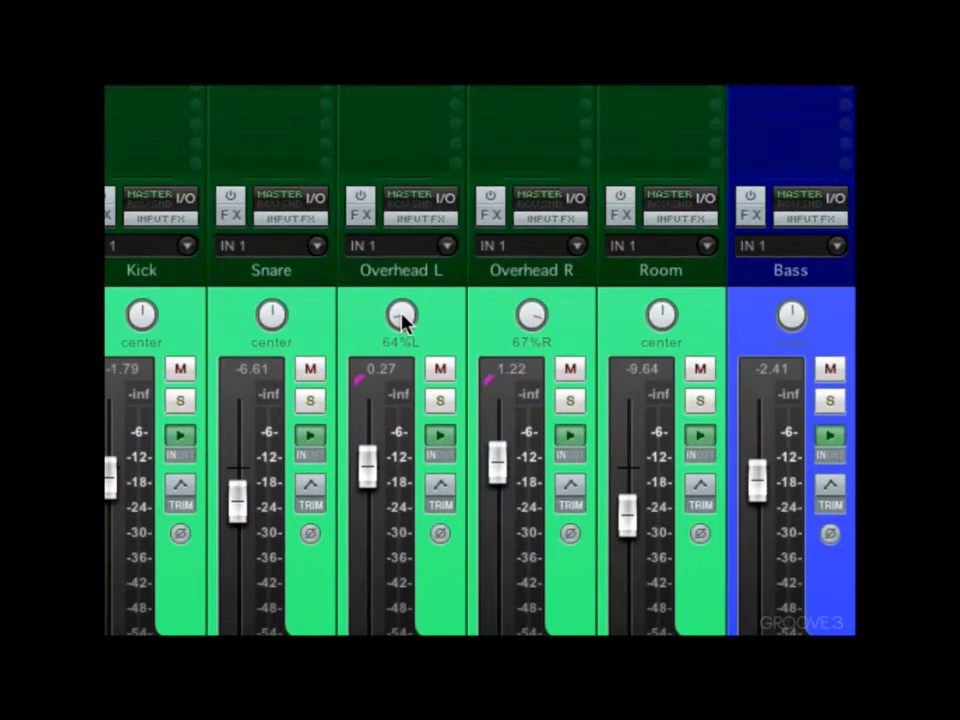
# Reset the panning of the two overhead tracks and Guitar 1 to 4 to center.
pyautogui.doubleClick(276, 432)
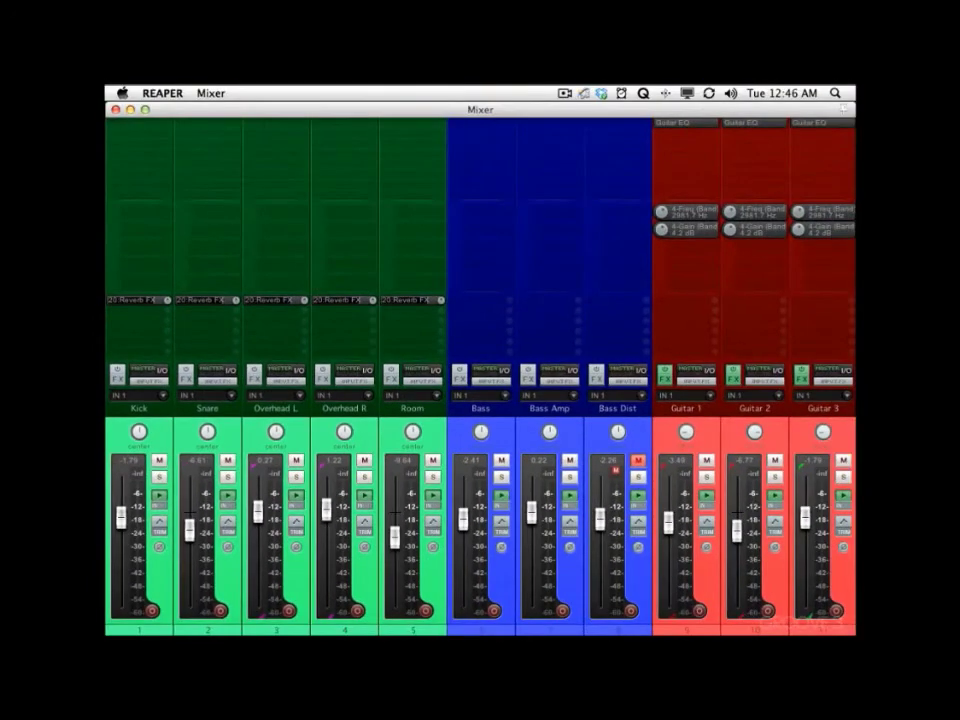
pyautogui.hscroll(5, 536, 325)
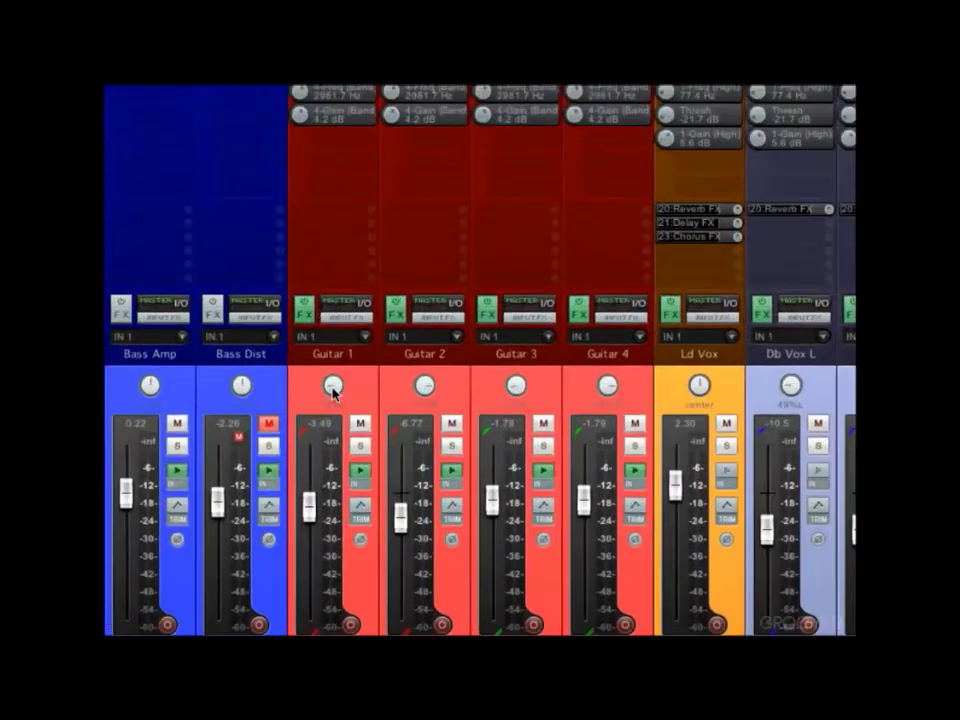
pyautogui.doubleClick(370, 432)
pyautogui.doubleClick(406, 309)
pyautogui.doubleClick(536, 309)
pyautogui.doubleClick(667, 309)
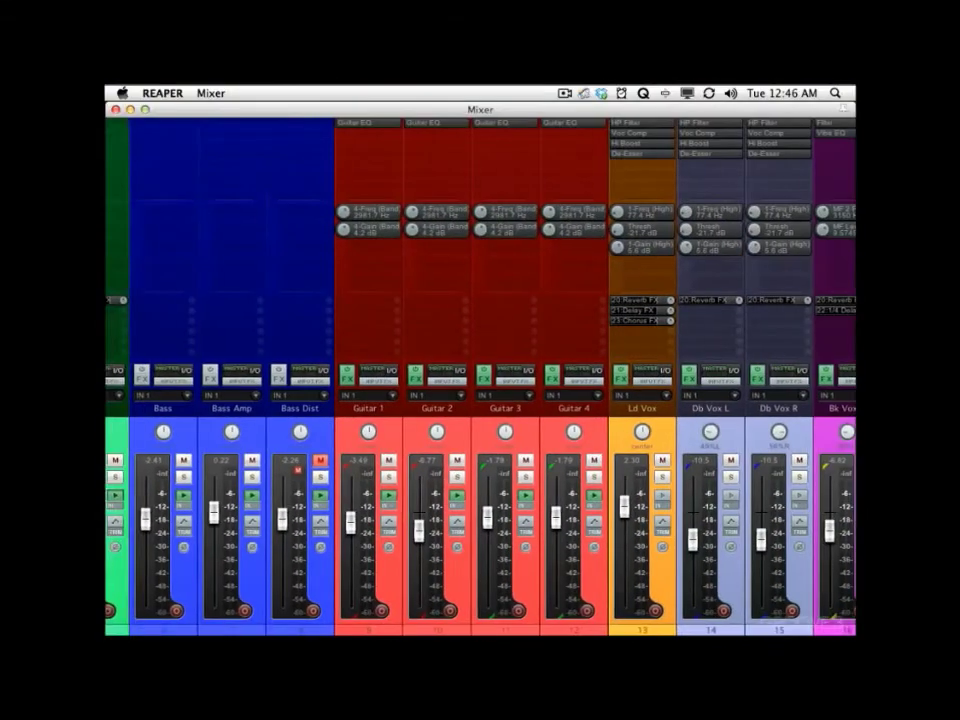
# Reset the panning of Db Vox L, Db Vox R and Bk Vox 1 to 4 to center.
pyautogui.hscroll(6, 480, 360)
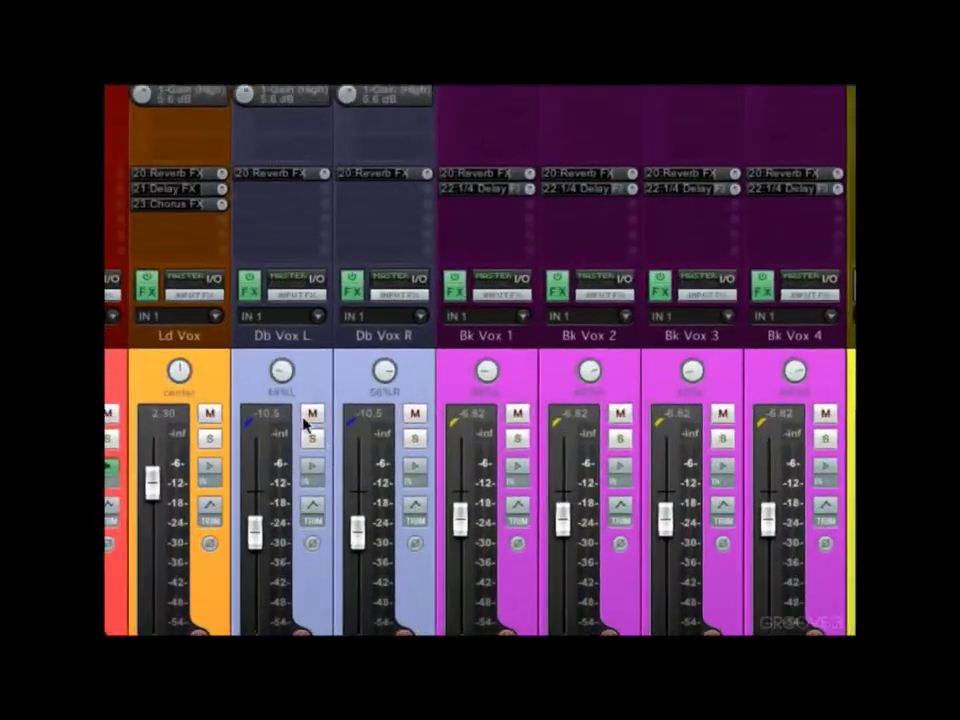
pyautogui.doubleClick(424, 432)
pyautogui.doubleClick(493, 432)
pyautogui.doubleClick(481, 365)
pyautogui.doubleClick(587, 365)
pyautogui.doubleClick(692, 365)
pyautogui.doubleClick(798, 365)
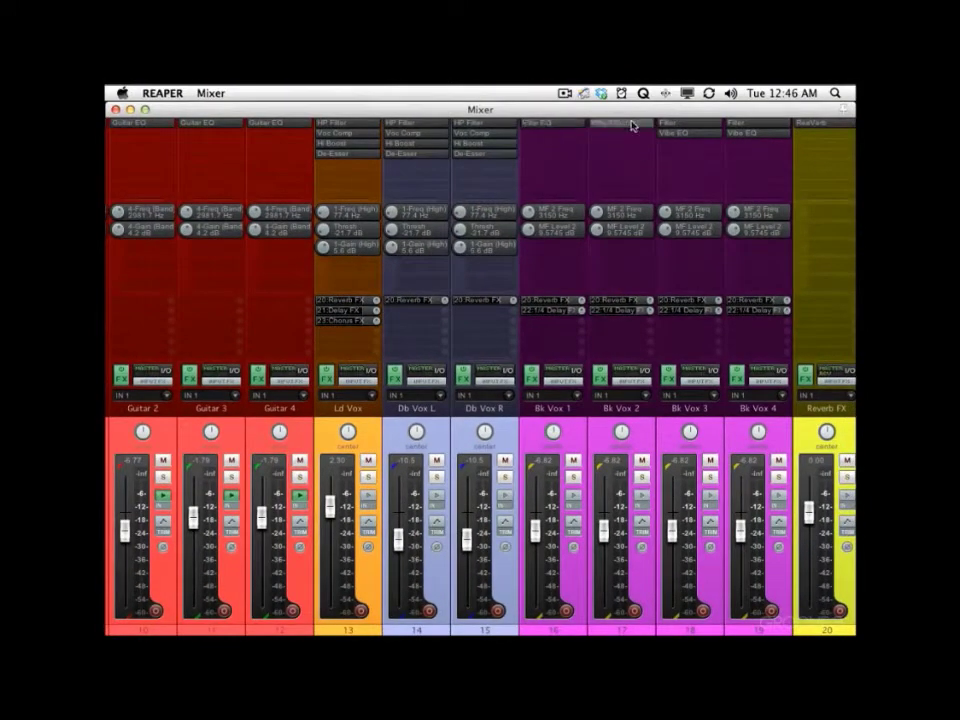
# Remove the Filter effect from the Bk Vox tracks and the Reverb FX sends from the Bk Vox, Db Vox and Ld Vox tracks.
pyautogui.keyDown('alt'); pyautogui.click(685, 123); pyautogui.keyUp('alt')
pyautogui.keyDown('alt'); pyautogui.click(740, 124); pyautogui.keyUp('alt')
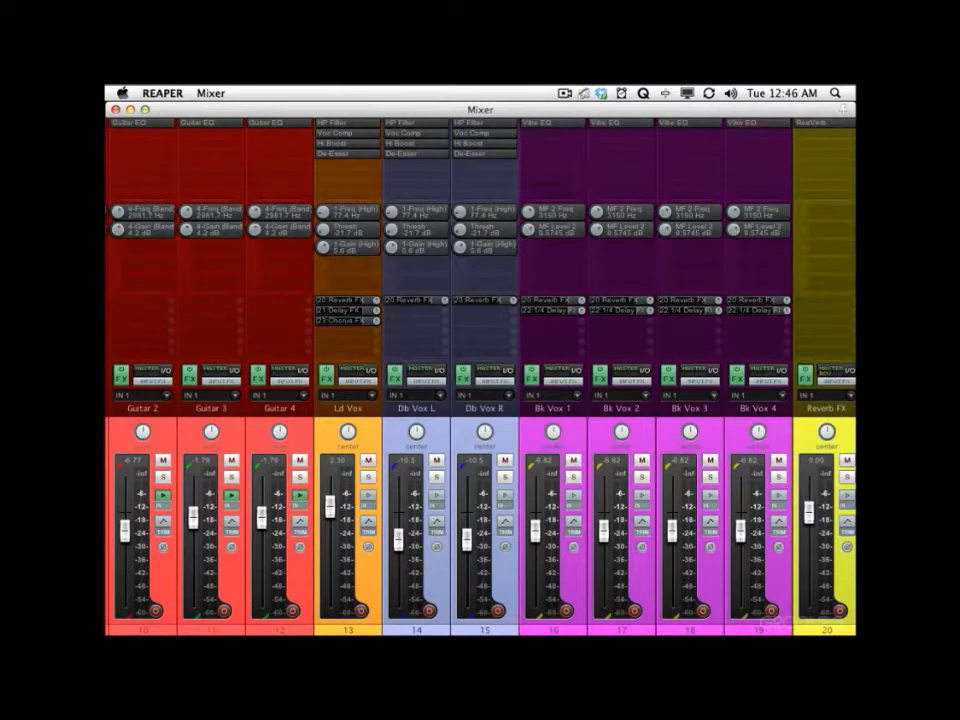
pyautogui.keyDown('alt'); pyautogui.click(758, 300); pyautogui.keyUp('alt')
pyautogui.keyDown('alt'); pyautogui.click(689, 300); pyautogui.keyUp('alt')
pyautogui.keyDown('alt'); pyautogui.click(630, 300); pyautogui.keyUp('alt')
pyautogui.click(577, 304)
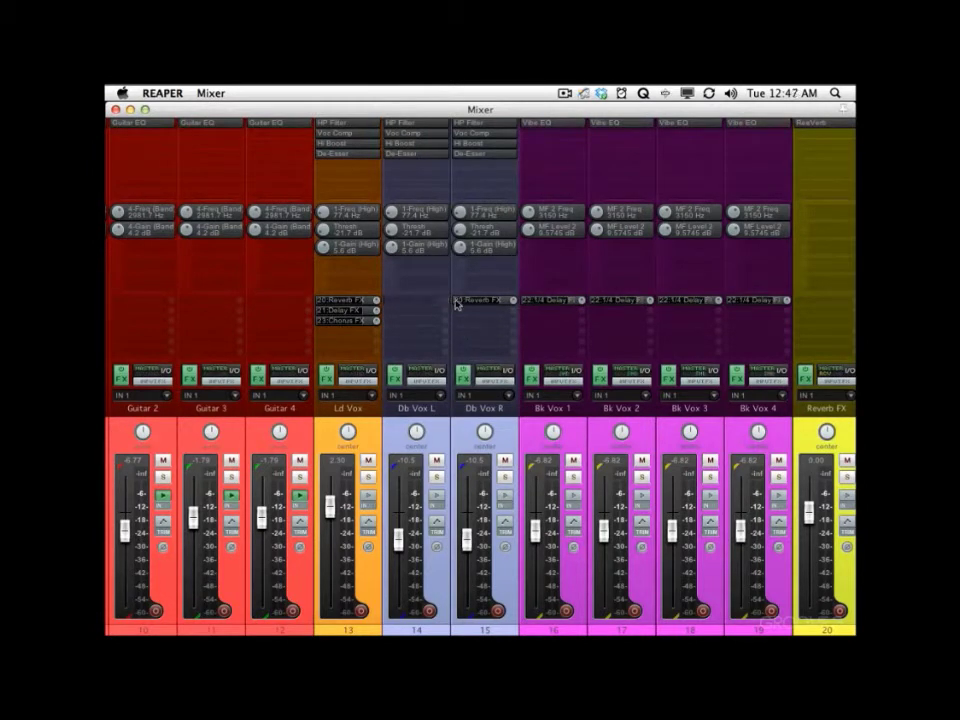
pyautogui.keyDown('alt'); pyautogui.click(362, 301); pyautogui.keyUp('alt')
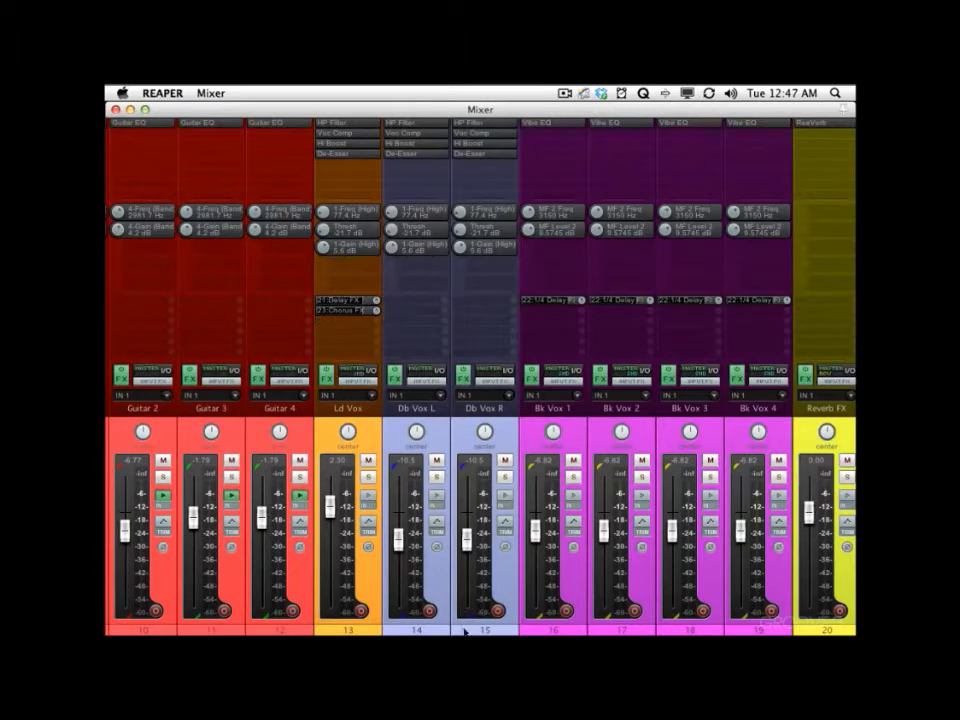
# Remove the Reverb FX sends from the Kick, Snare, Overhead L, Overhead R and Room tracks.
pyautogui.moveTo(464, 633); pyautogui.dragTo(422, 633)
pyautogui.hscroll(-10, 295, 447)
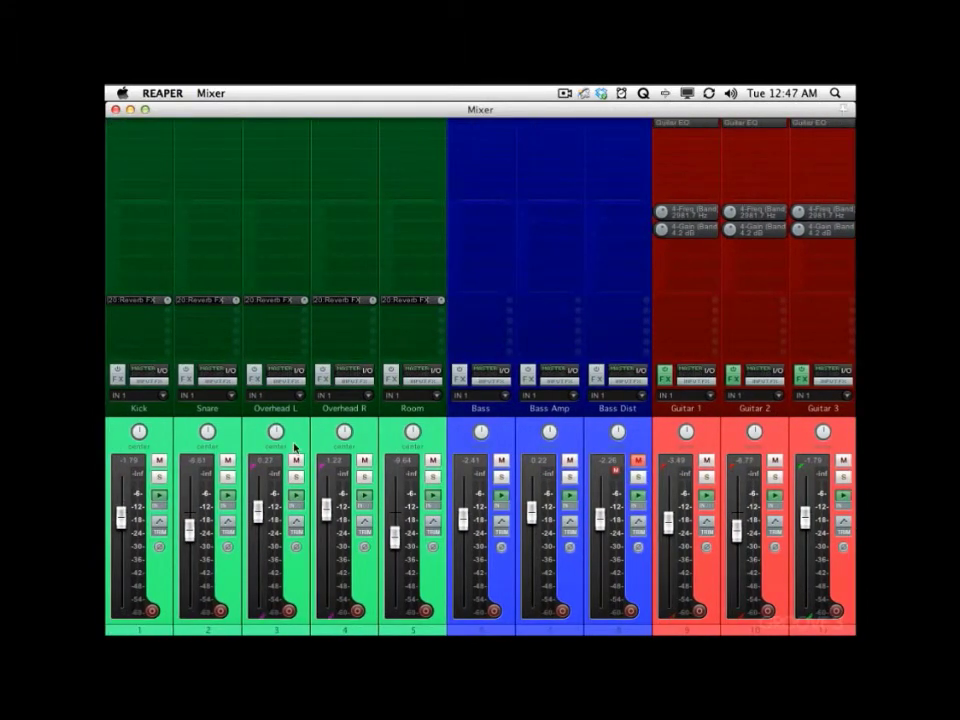
pyautogui.click(152, 301)
pyautogui.click(192, 301)
pyautogui.click(262, 300)
pyautogui.click(347, 300)
pyautogui.click(410, 299)
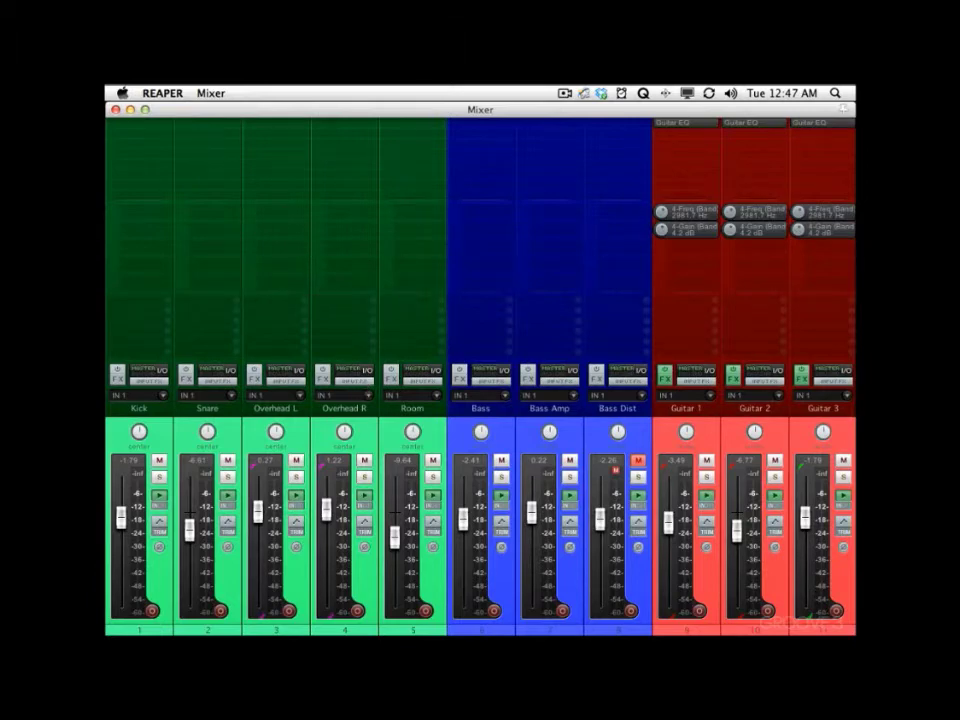
# Remove the Guitar EQ from the Guitar 1, 2, 3 and 4 tracks.
pyautogui.hscroll(7, 410, 299)
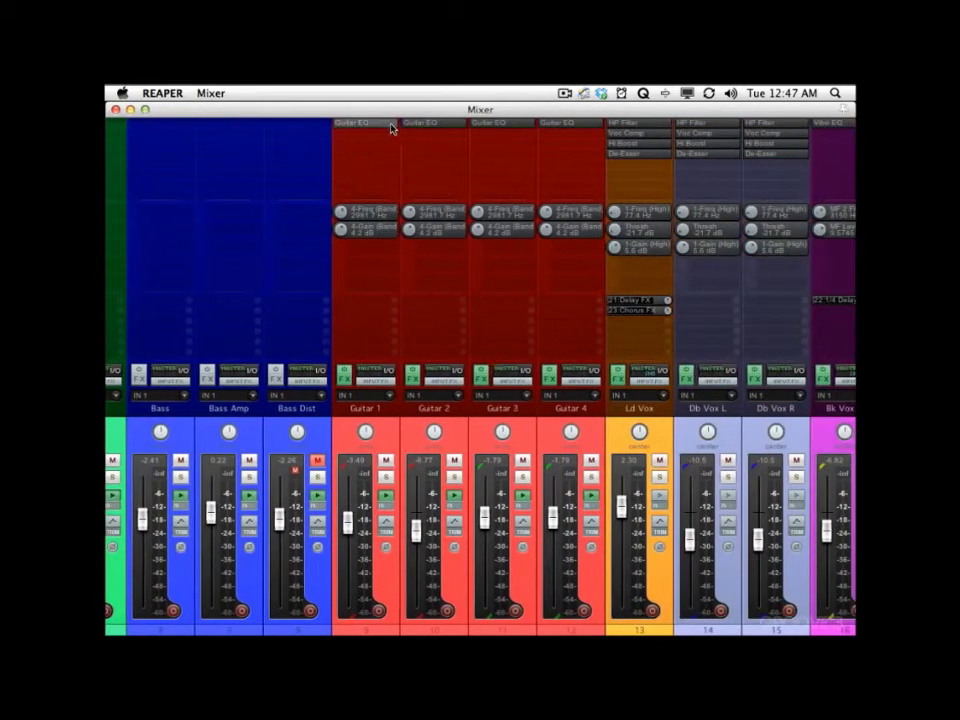
pyautogui.keyDown('alt'); pyautogui.click(362, 122); pyautogui.keyUp('alt')
pyautogui.keyDown('alt'); pyautogui.click(430, 122); pyautogui.keyUp('alt')
pyautogui.keyDown('alt'); pyautogui.click(498, 122); pyautogui.keyUp('alt')
pyautogui.keyDown('alt'); pyautogui.click(572, 123); pyautogui.keyUp('alt')
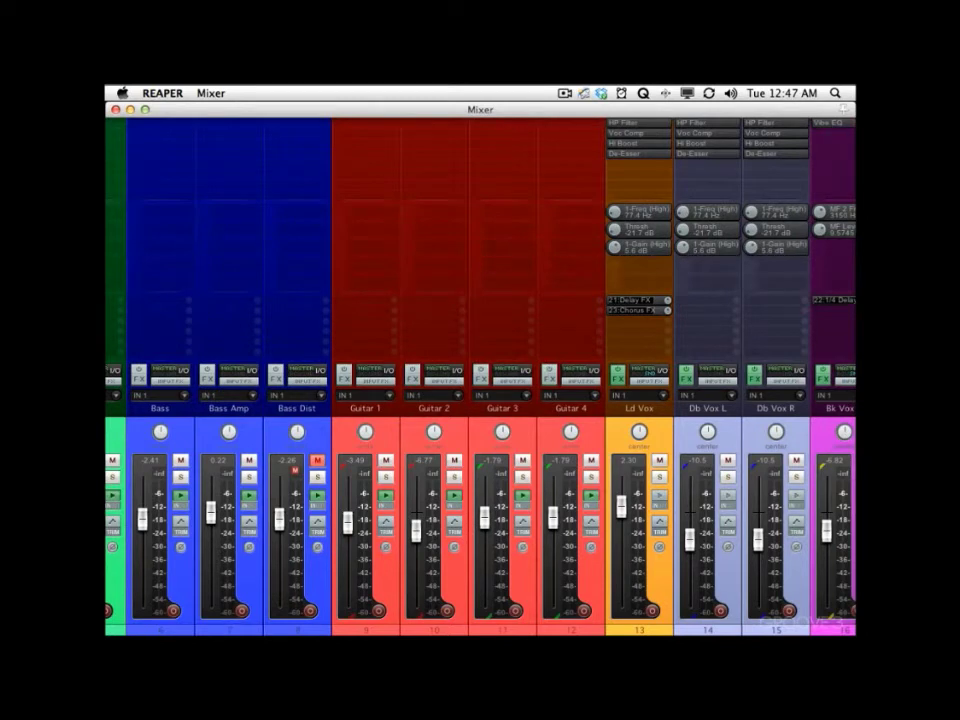
# Mute the Room and Bass Amp tracks and reset the Bass volume to 0.00 dB.
pyautogui.hscroll(-7, 489, 264)
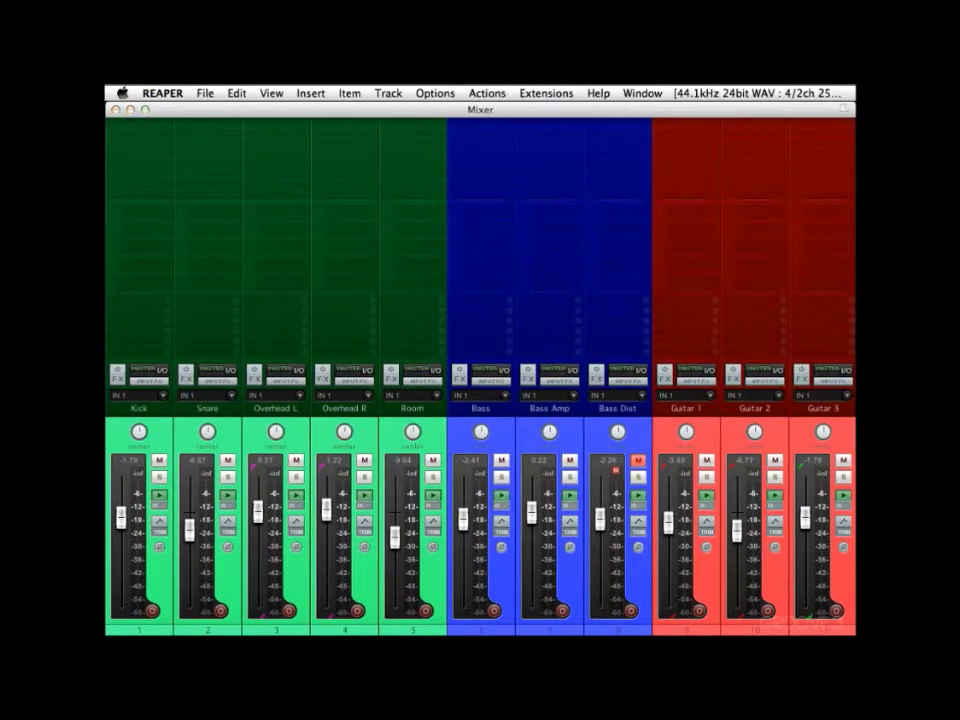
pyautogui.click(433, 461)
pyautogui.click(569, 460)
pyautogui.doubleClick(463, 516)
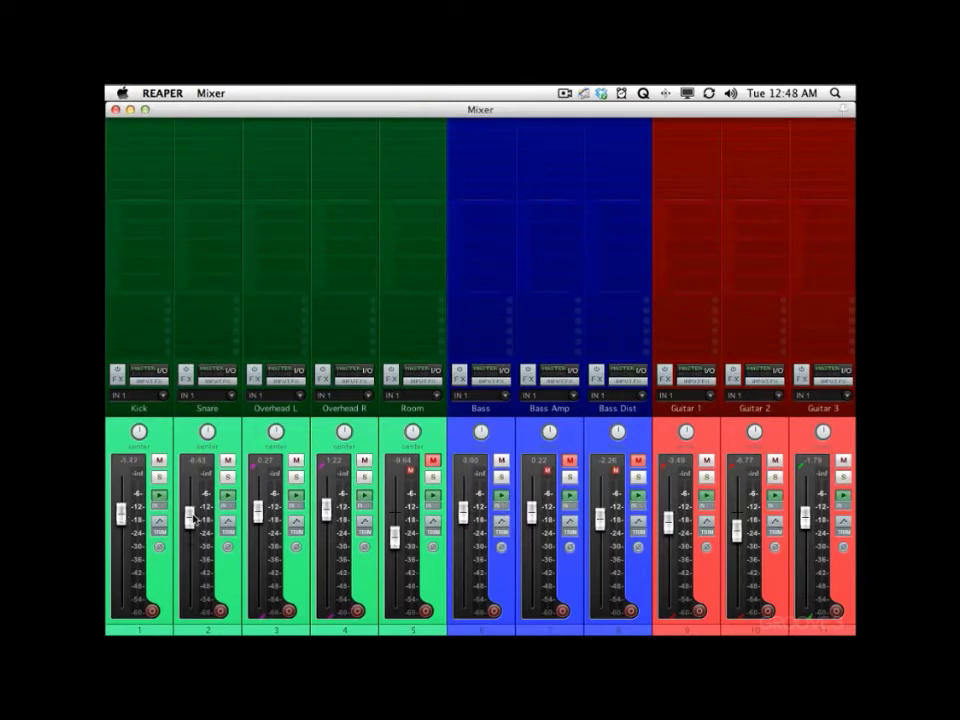
# Rebalance the guitar and vocal faders, with Guitar 2 at about -1.70 dB, Guitar 3 at about -5.74 dB and Ld Vox at about -0.29 dB.
pyautogui.hscroll(5, 196, 382)
pyautogui.hscroll(1, 480, 382)
pyautogui.moveTo(411, 530); pyautogui.dragTo(411, 516)
pyautogui.moveTo(479, 517); pyautogui.dragTo(479, 529)
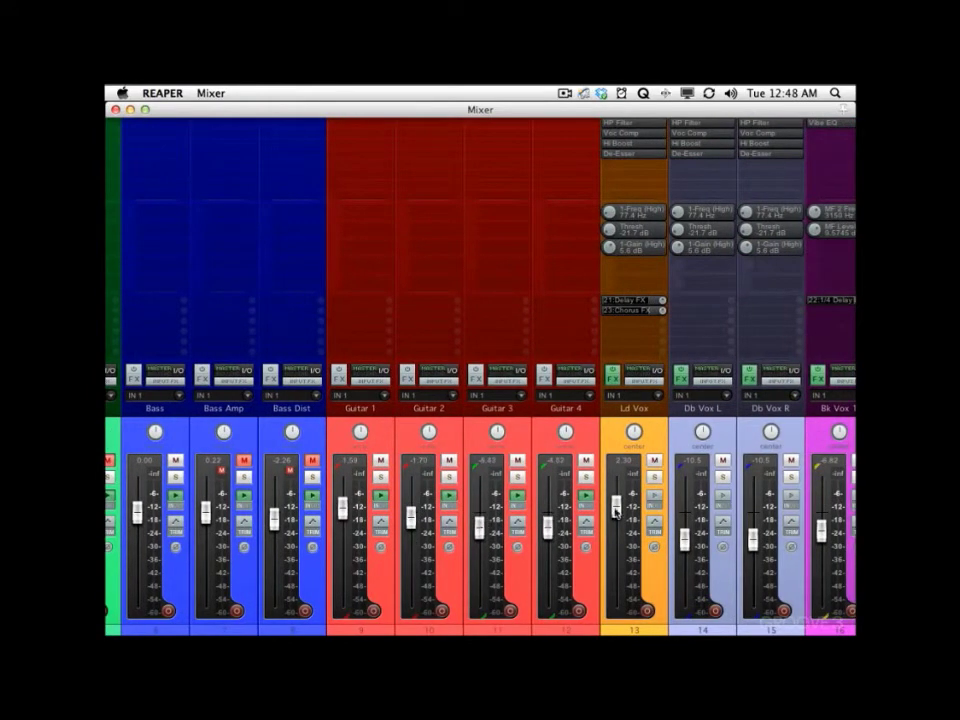
pyautogui.hscroll(8, 615, 512)
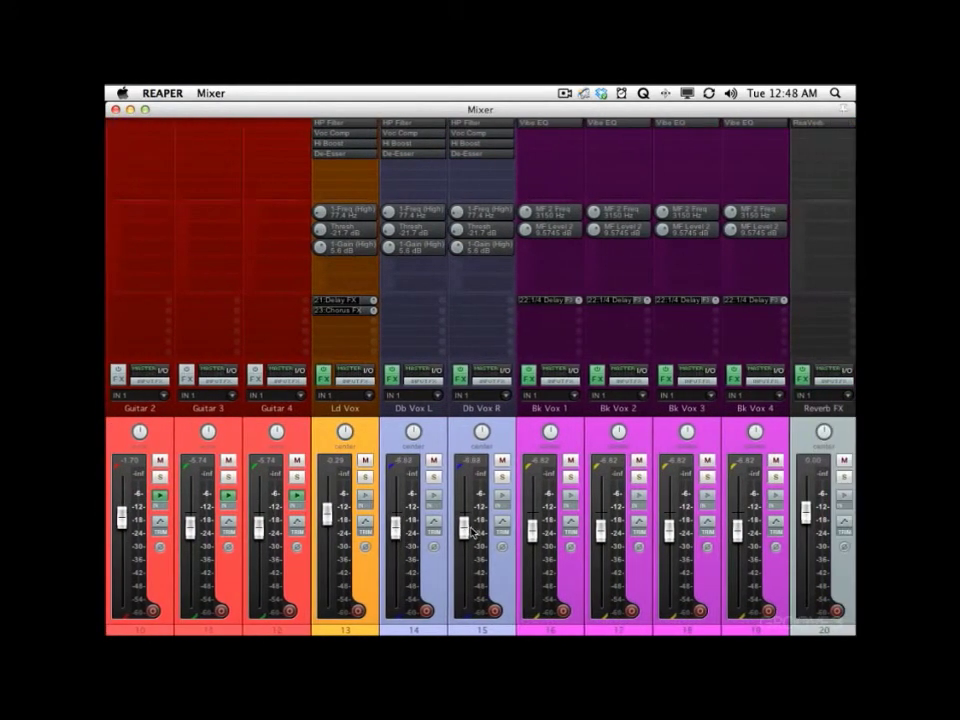
# Save the stripped-down mix as a third Full Track Mix snapshot in the snapshots window.
pyautogui.hscroll(-15, 160, 628)
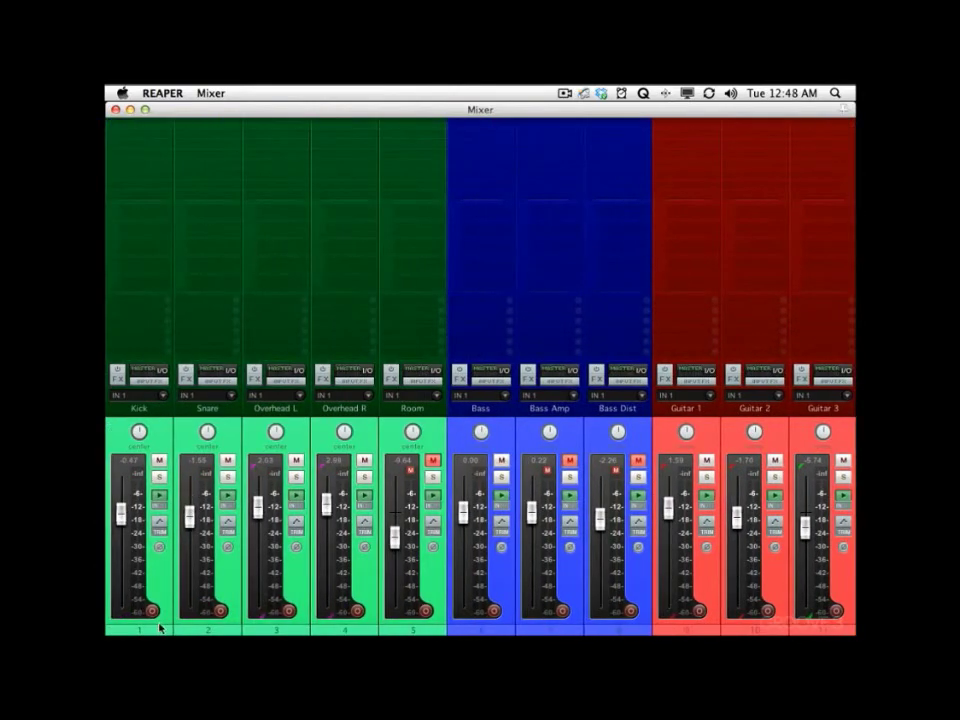
pyautogui.hotkey('ctrl', 'shift', 's')
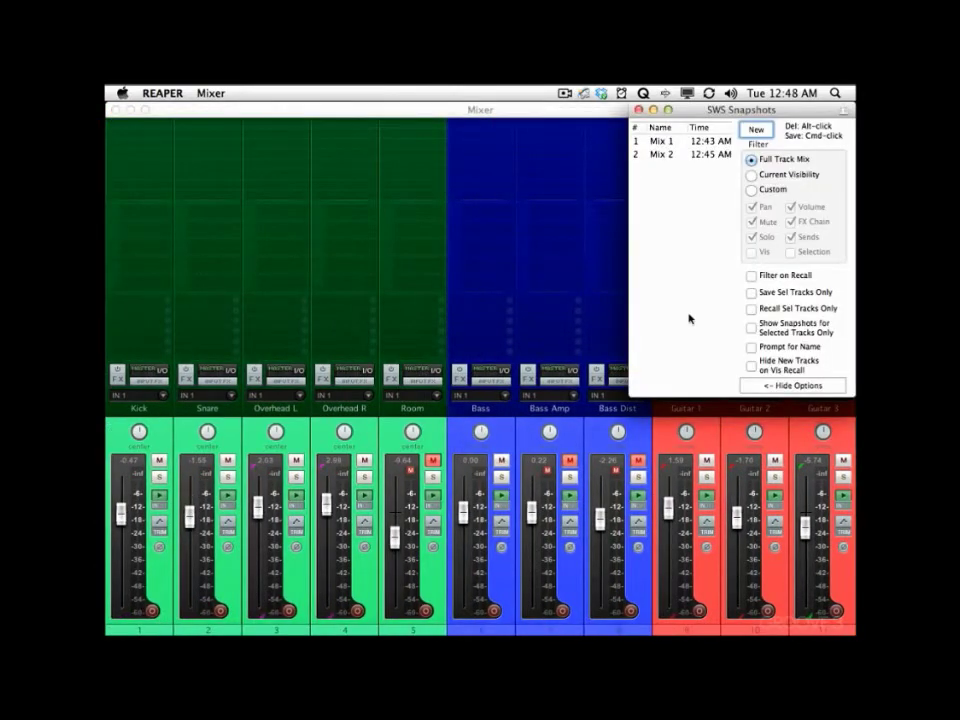
pyautogui.click(757, 129)
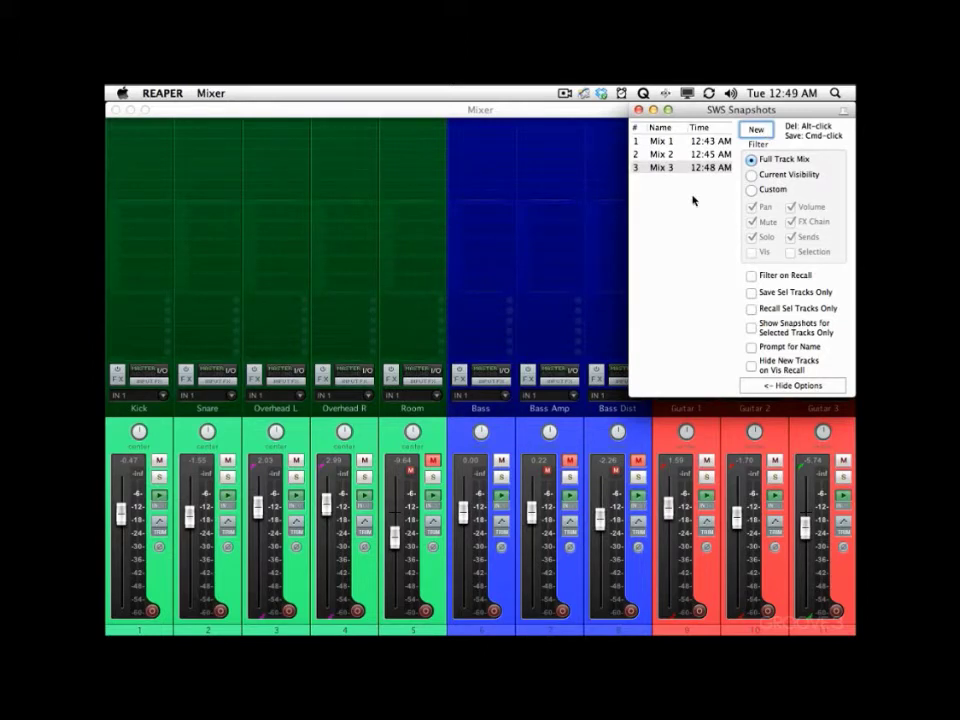
# Recall the Mix 1, Mix 2 and Mix 3 snapshots in turn to compare them.
pyautogui.click(683, 142)
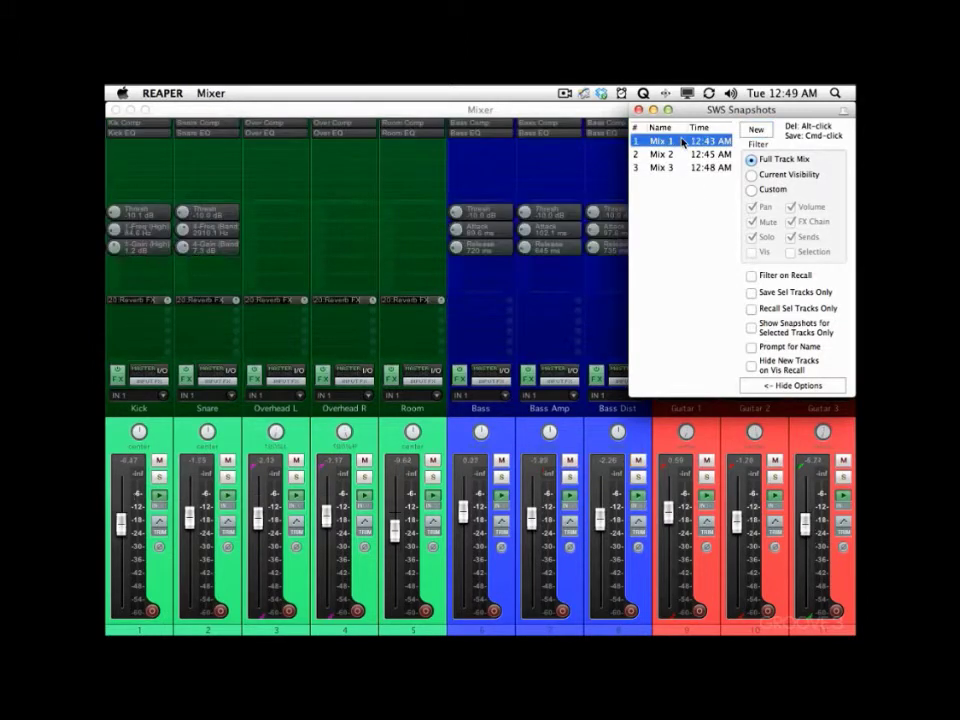
pyautogui.click(677, 155)
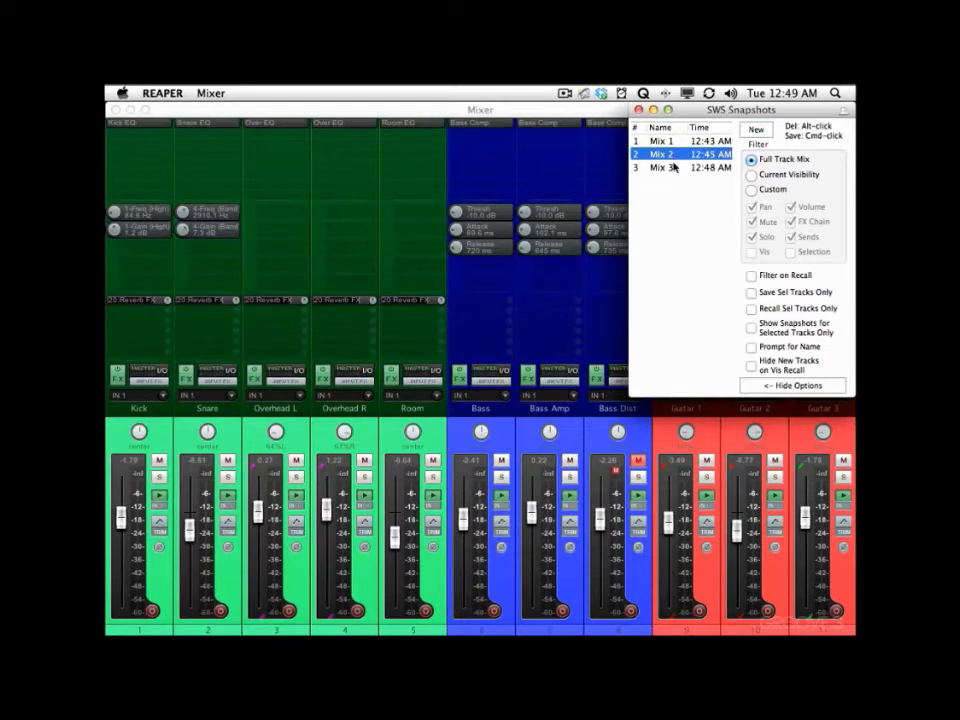
pyautogui.click(677, 167)
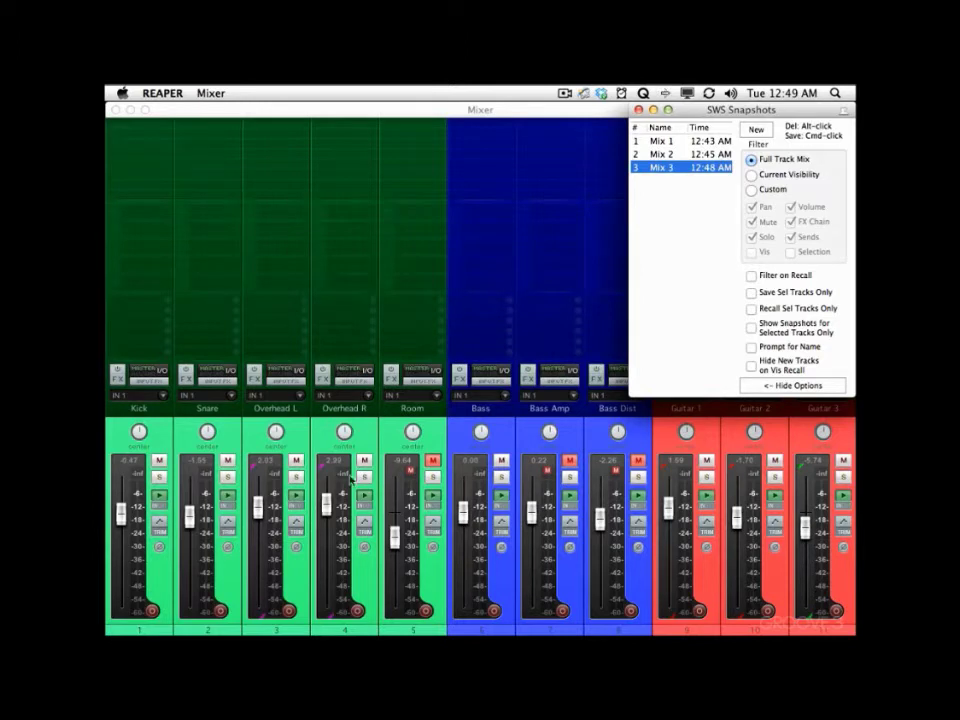
# Lower Overhead L to about -1.6 dB and Overhead R to about -0.7 dB, and overwrite the Mix 3 snapshot with the change.
pyautogui.click(325, 508)
pyautogui.moveTo(325, 508); pyautogui.dragTo(326, 518)
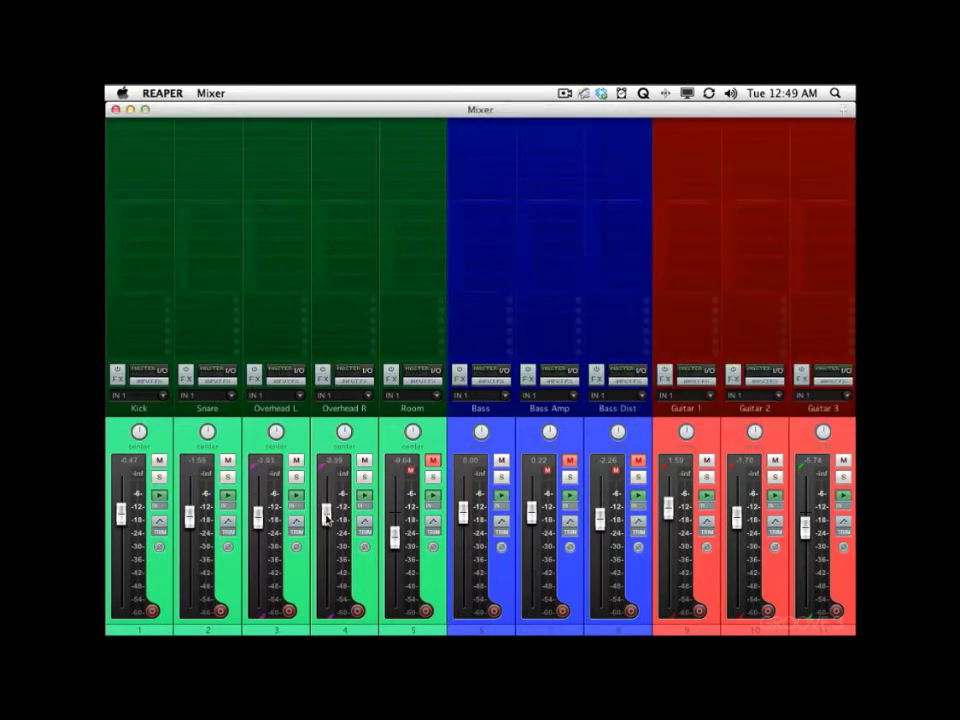
pyautogui.press('super+grave')
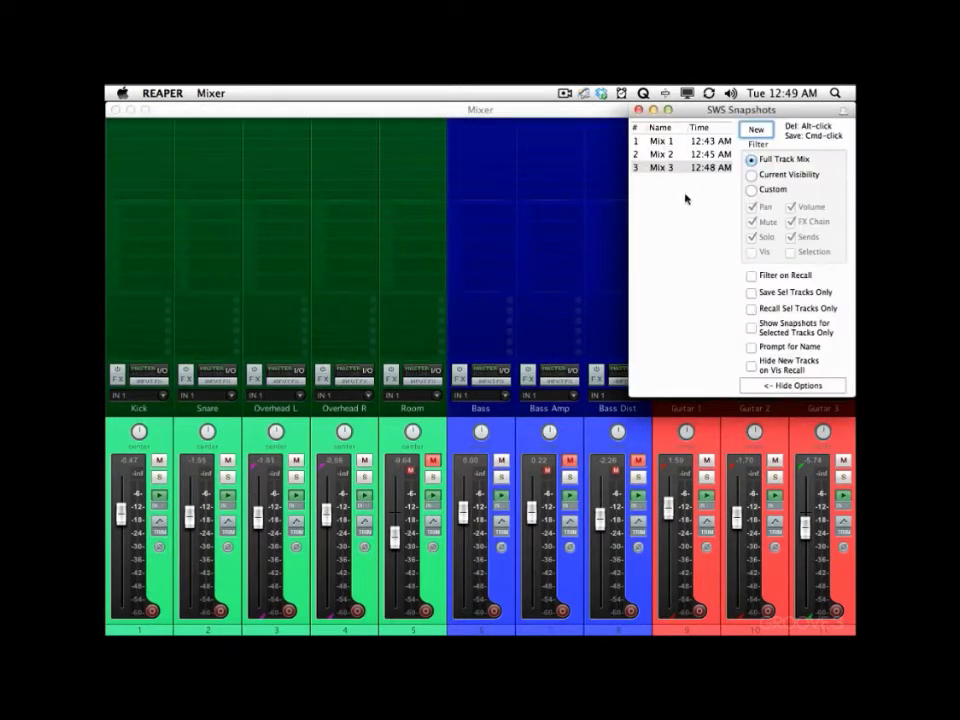
pyautogui.rightClick(669, 170)
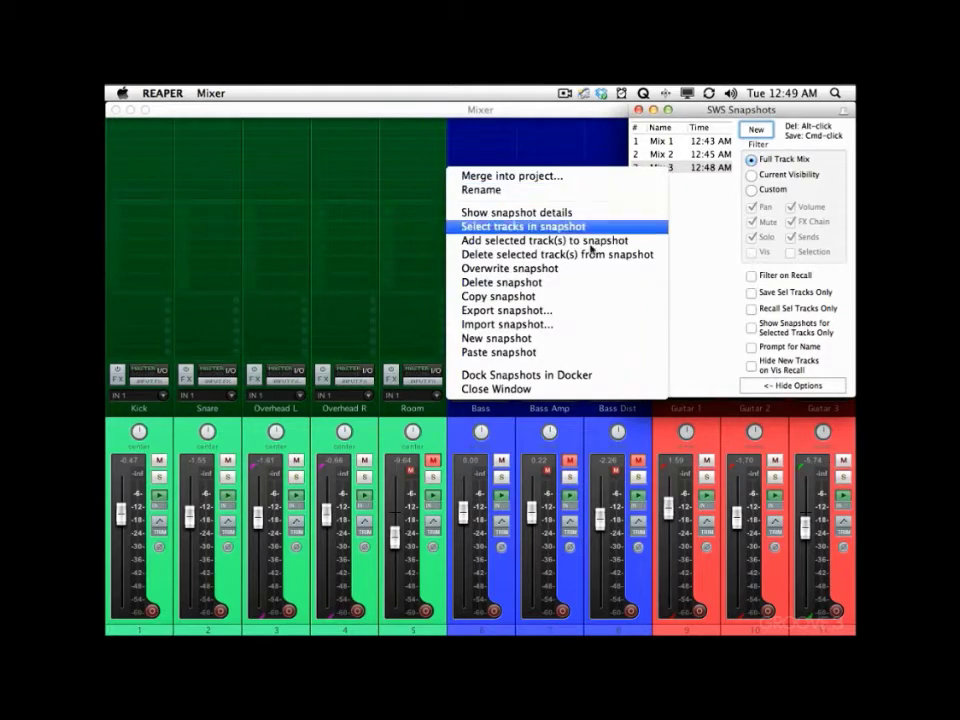
pyautogui.click(578, 269)
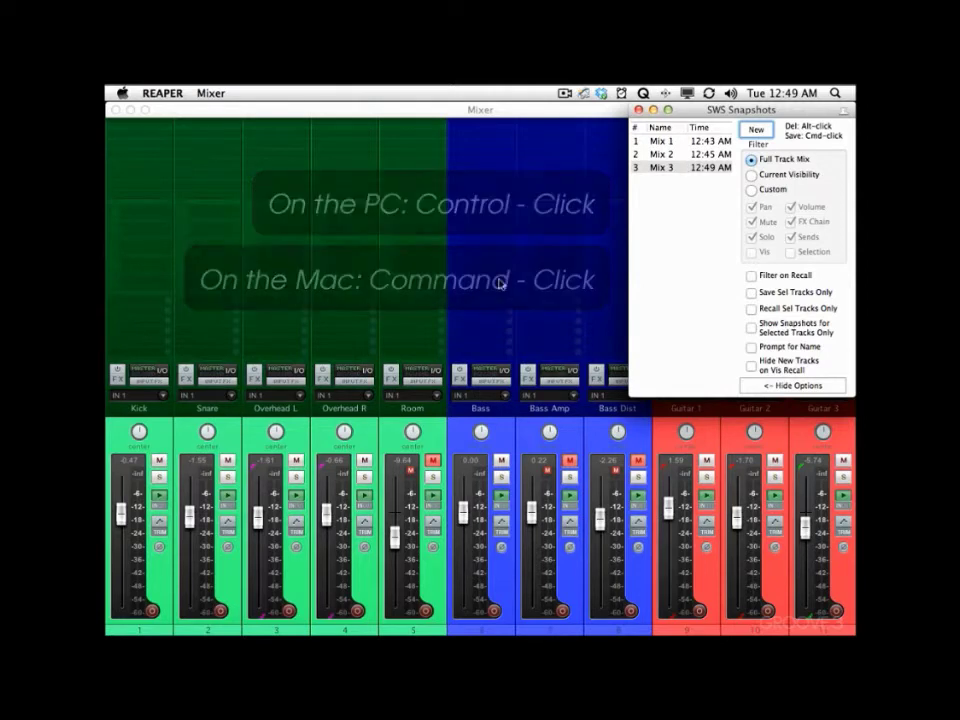
# Lower Overhead L to about -4.3 dB and Overhead R to about -3.4 dB, and save the change into the Mix 3 snapshot.
pyautogui.moveTo(328, 512); pyautogui.dragTo(328, 521)
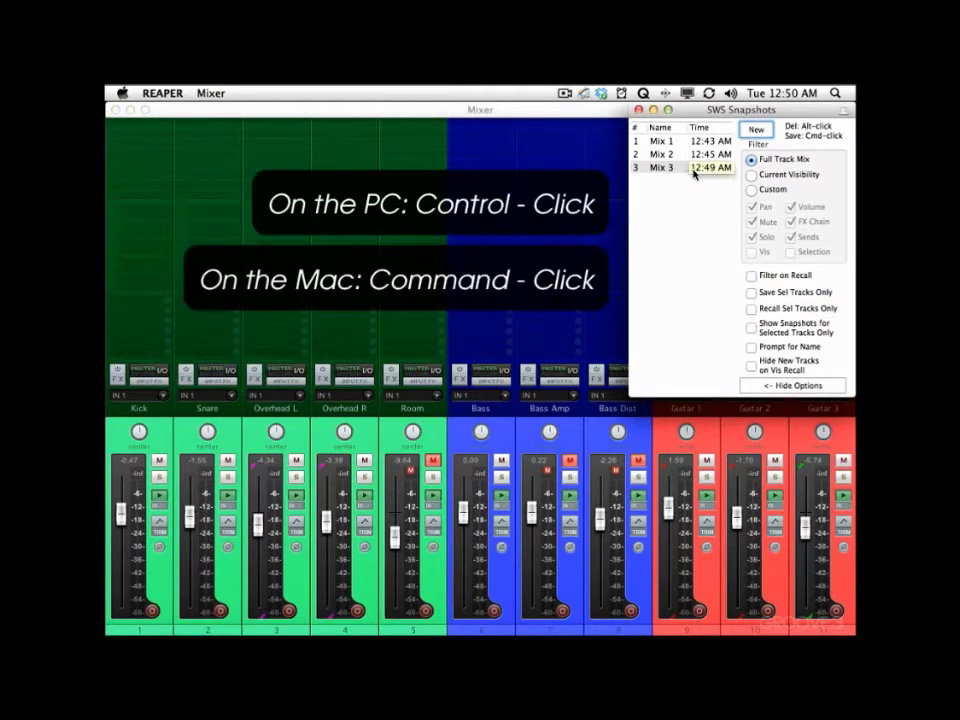
pyautogui.keyDown('super'); pyautogui.click(682, 170); pyautogui.keyUp('super')
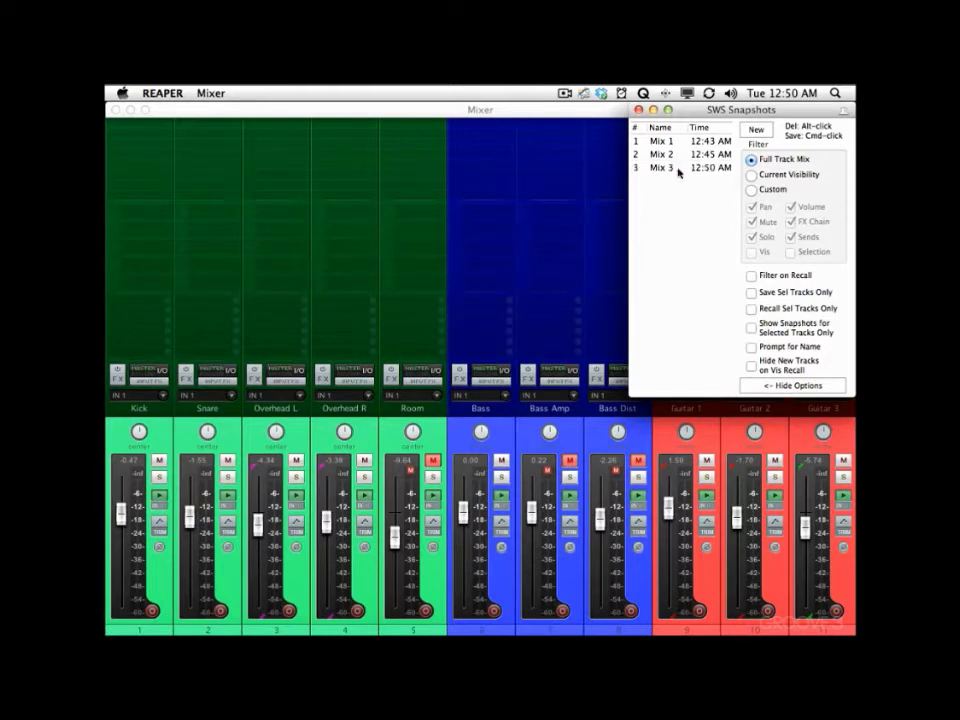
# Delete the Mix 3 snapshot and undo the deletion.
pyautogui.rightClick(678, 170)
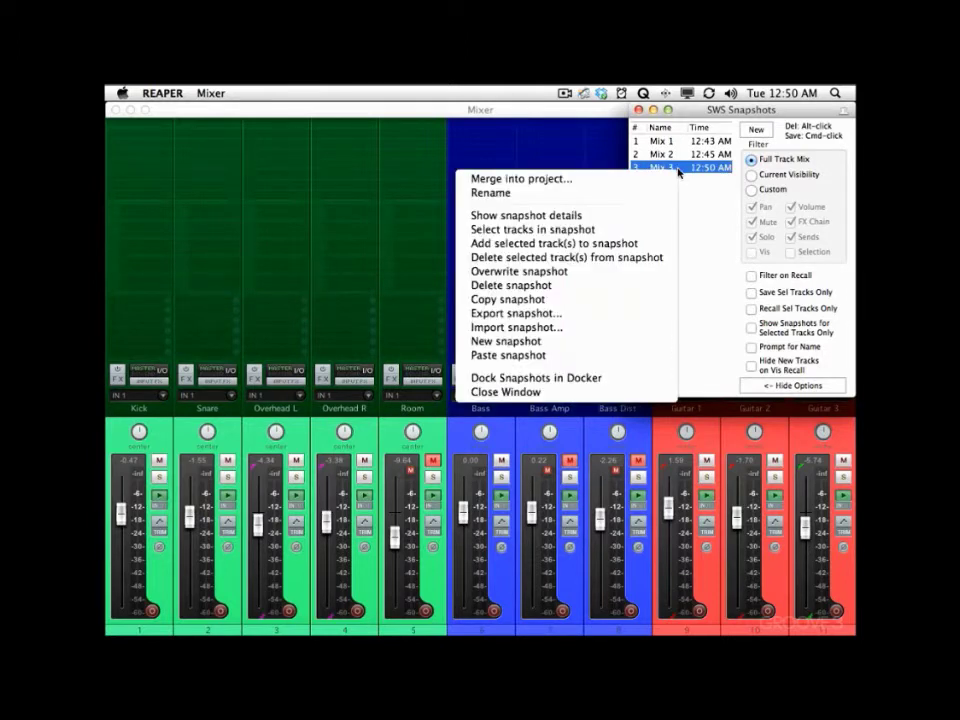
pyautogui.click(570, 286)
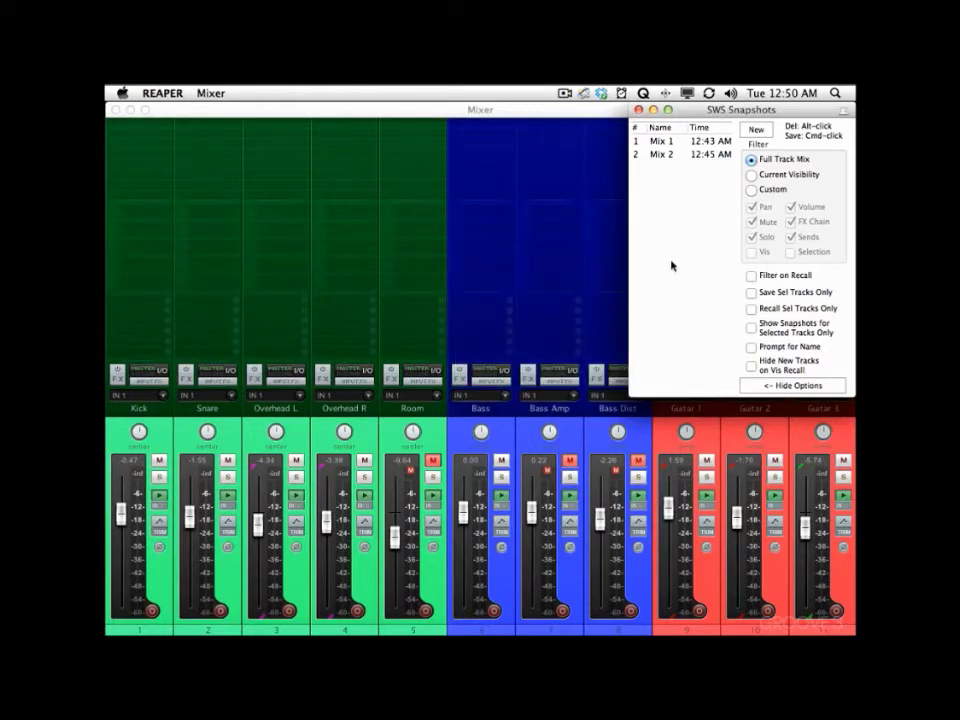
pyautogui.press('super+z')
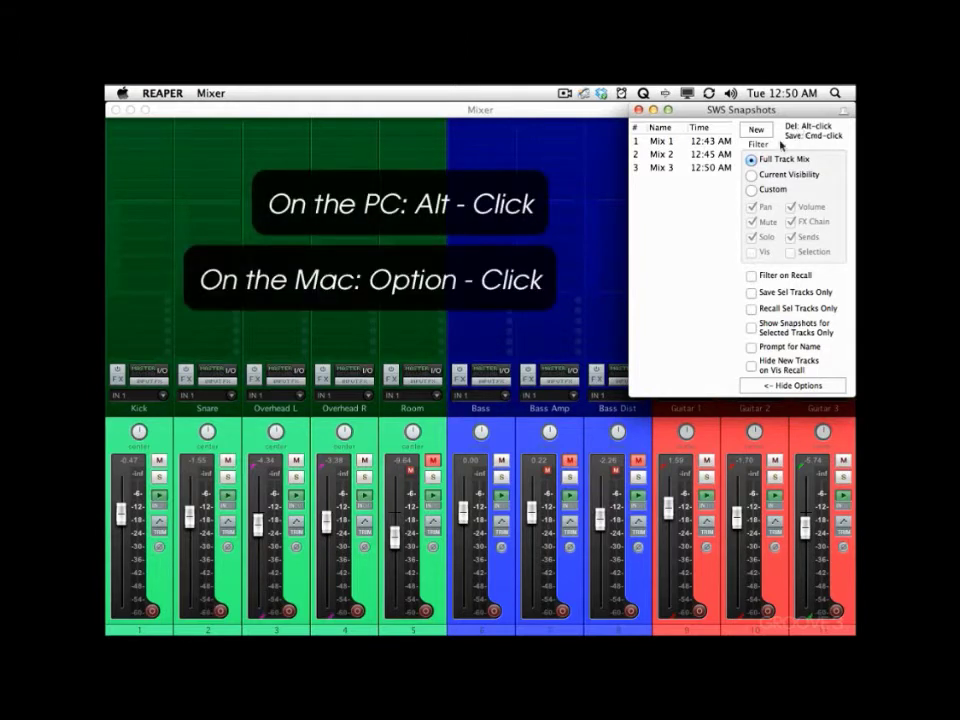
# Undo another deletion of the Mix 3 snapshot and recall the Mix 1 snapshot.
pyautogui.keyDown('alt'); pyautogui.click(671, 170); pyautogui.keyUp('alt')
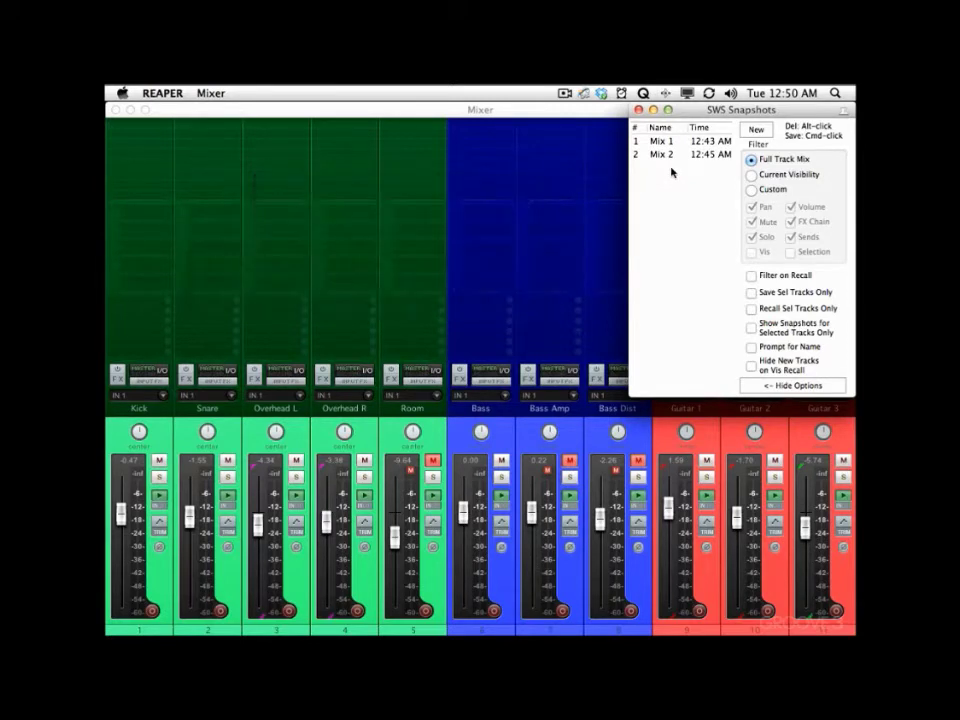
pyautogui.press('super+z')
pyautogui.click(662, 141)
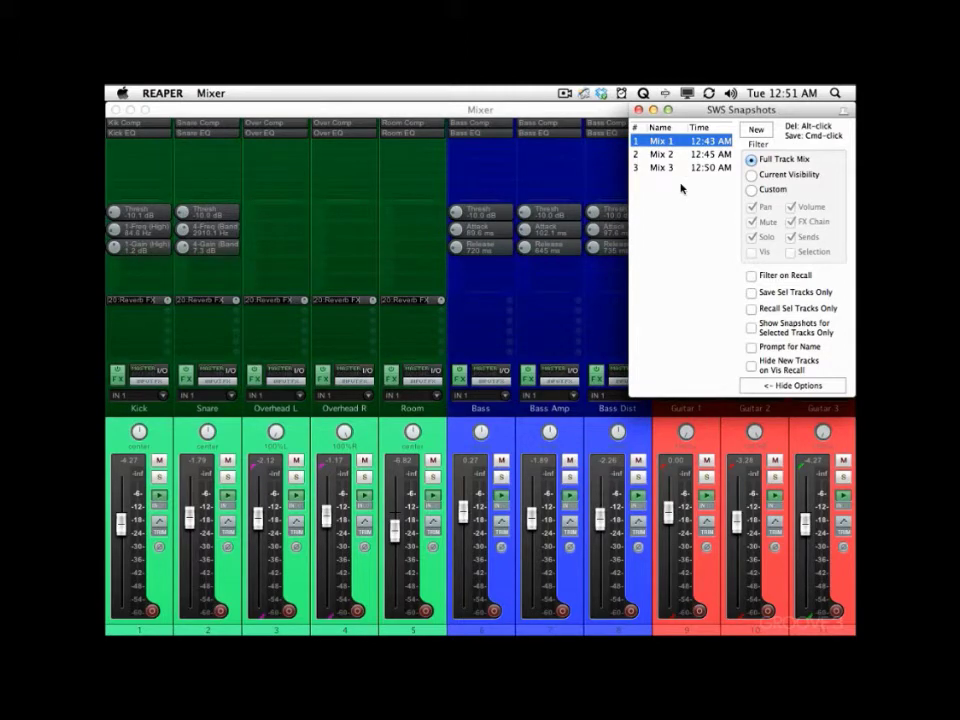
# Filter the action list for "snapshot" and look through the SWS snapshot actions to the recall entries.
pyautogui.press('?')
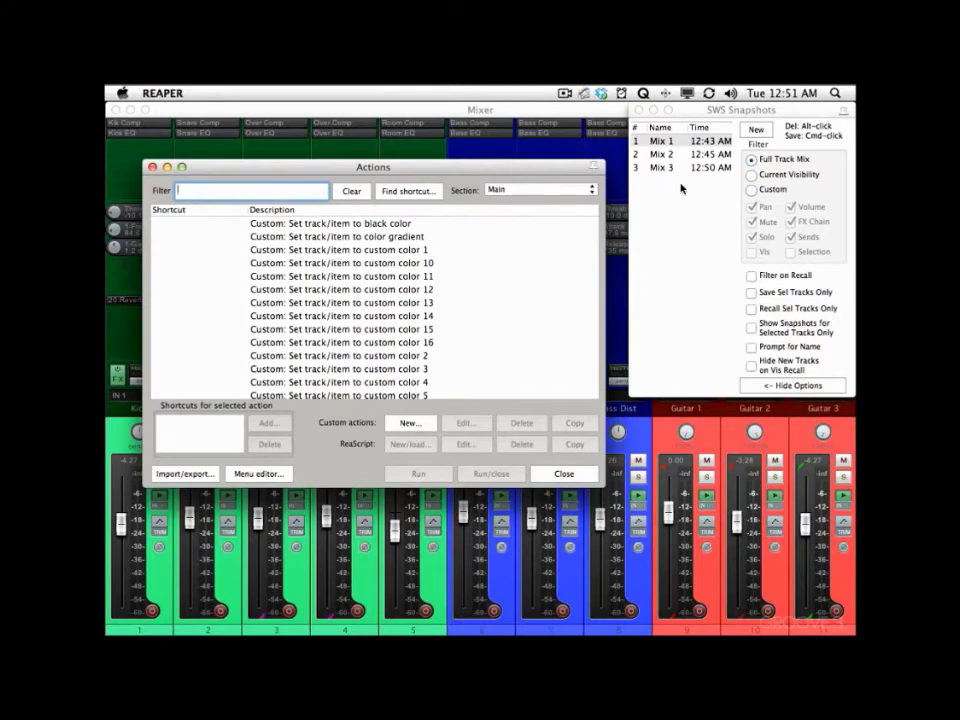
pyautogui.write('snapshot')
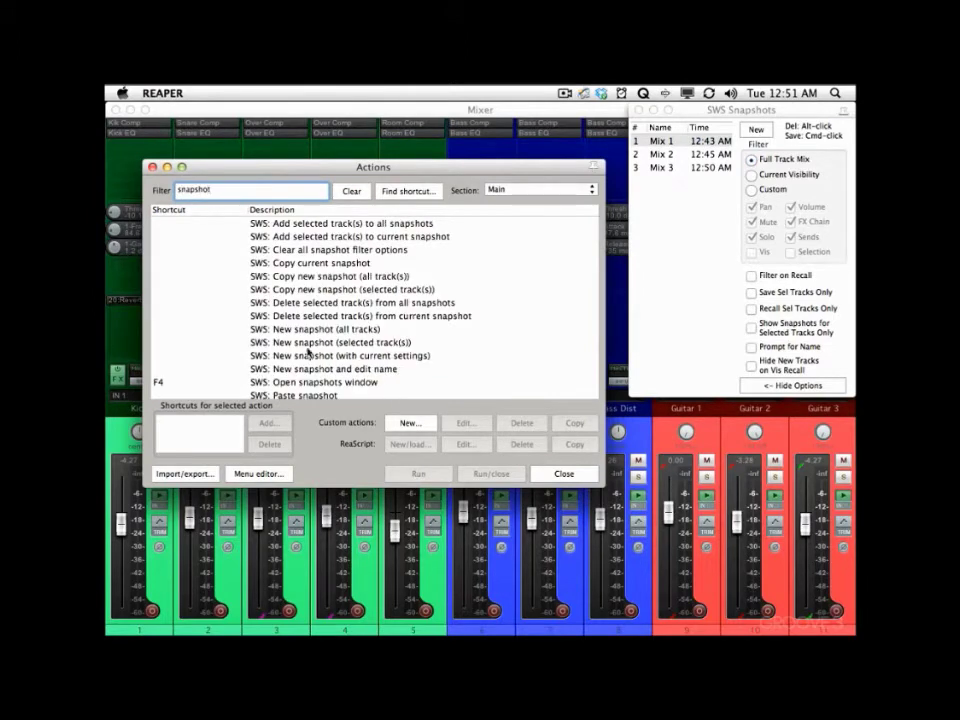
pyautogui.scroll(-5, 335, 280)
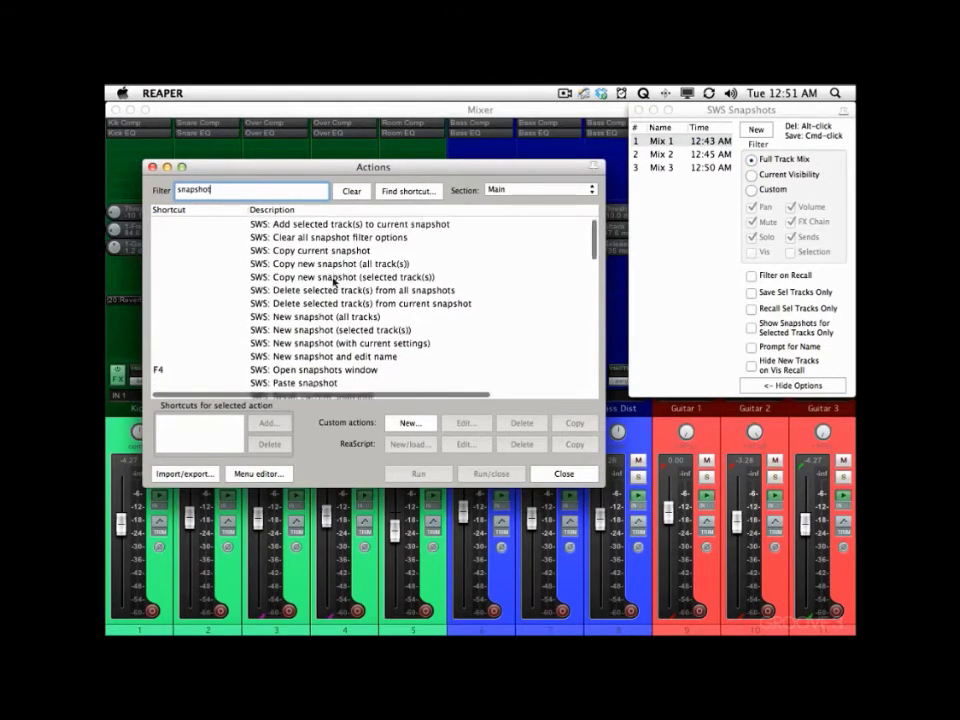
pyautogui.scroll(-2, 340, 282)
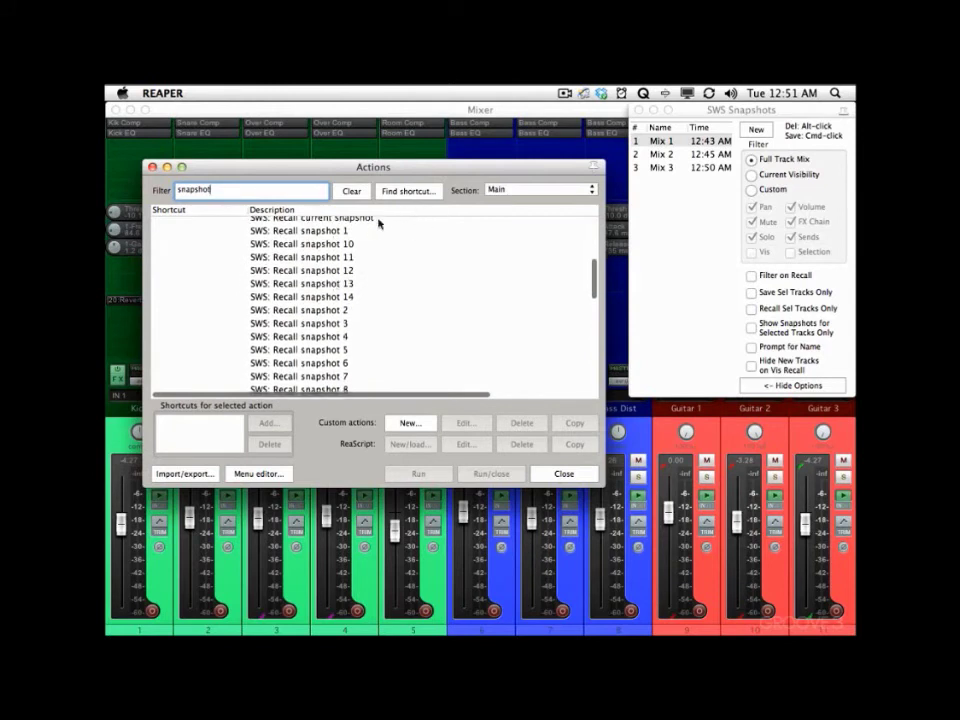
# Run the actions SWS: Recall snapshot 1, 2 and 3 in turn and look over the remaining recall actions.
pyautogui.doubleClick(345, 231)
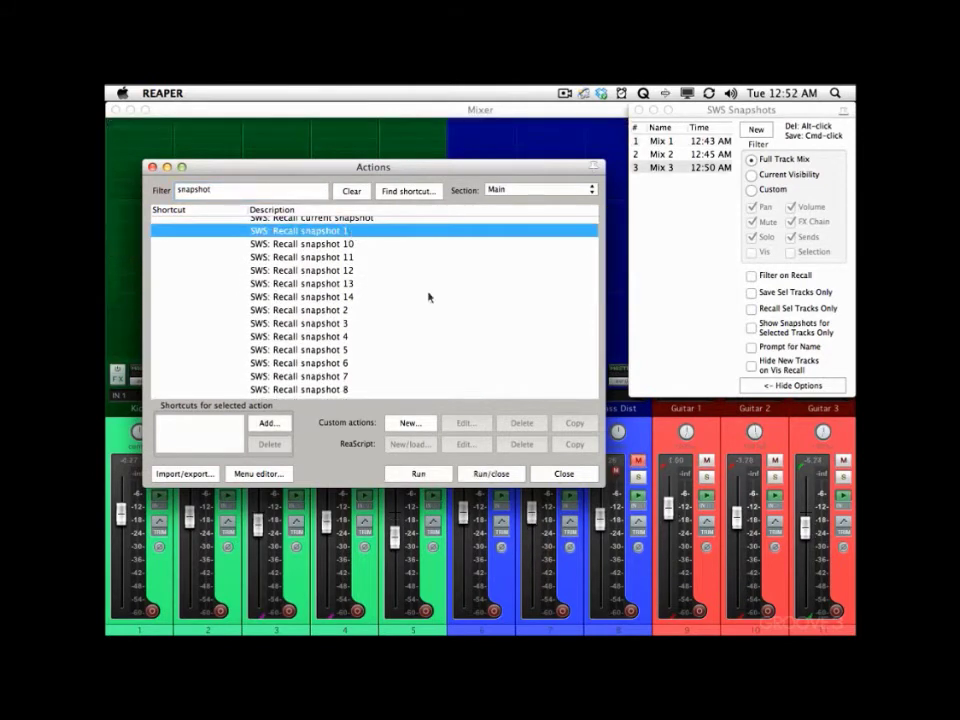
pyautogui.click(418, 471)
pyautogui.click(349, 310)
pyautogui.click(418, 473)
pyautogui.click(368, 322)
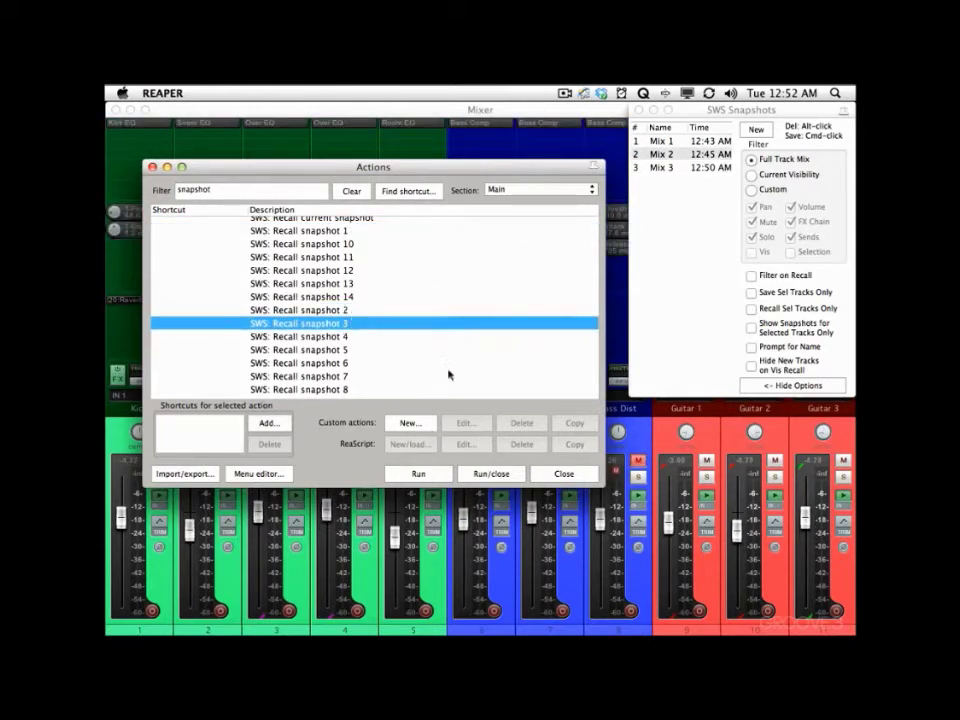
pyautogui.click(433, 472)
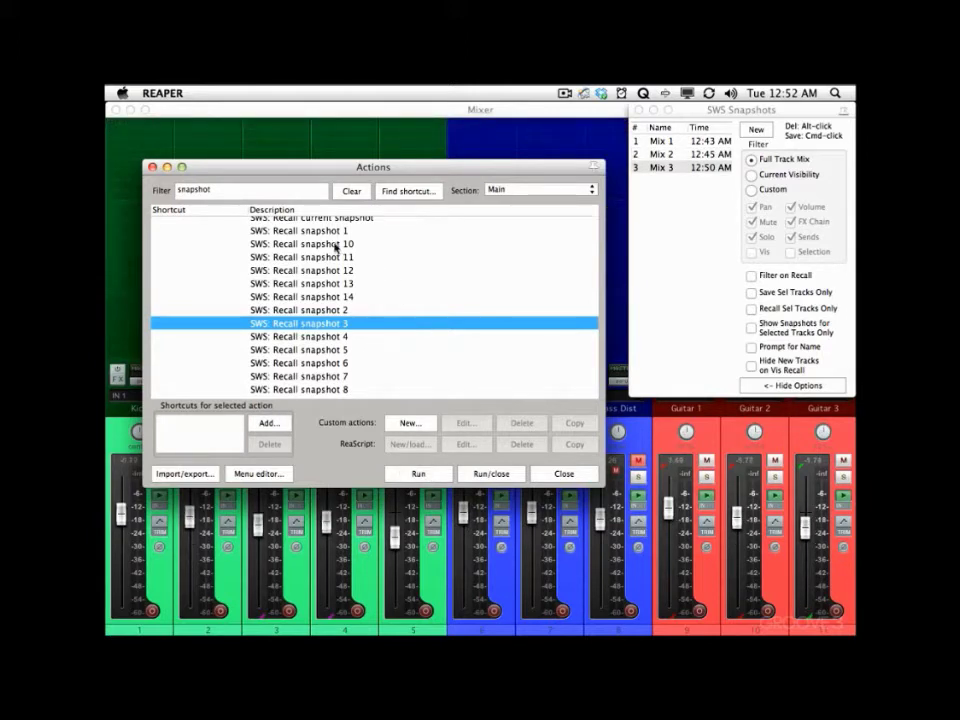
pyautogui.scroll(-5, 401, 328)
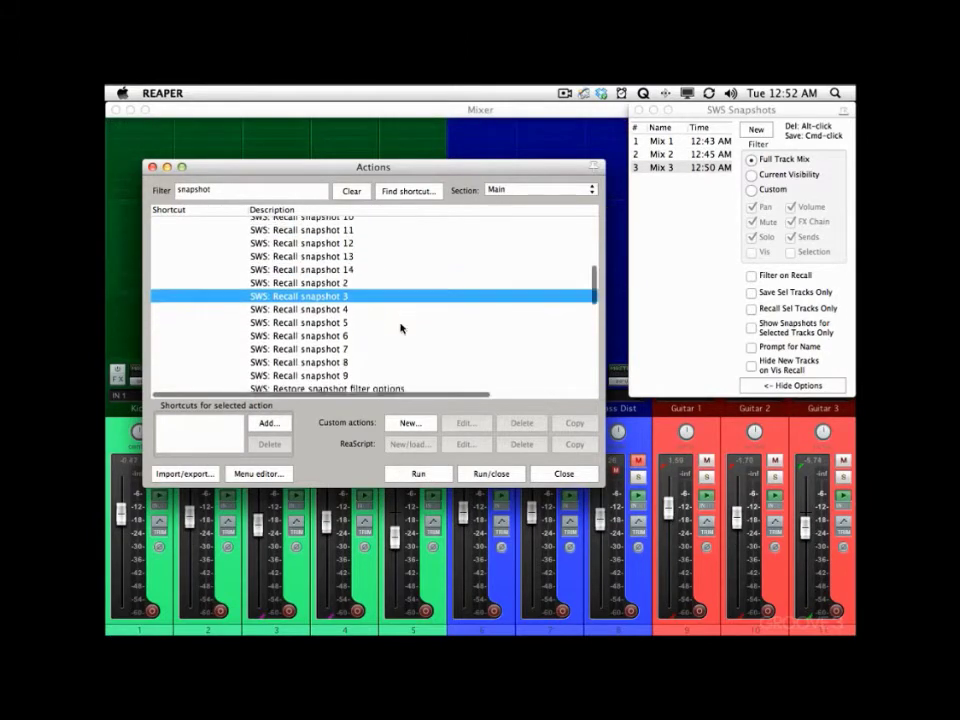
pyautogui.scroll(-1, 401, 328)
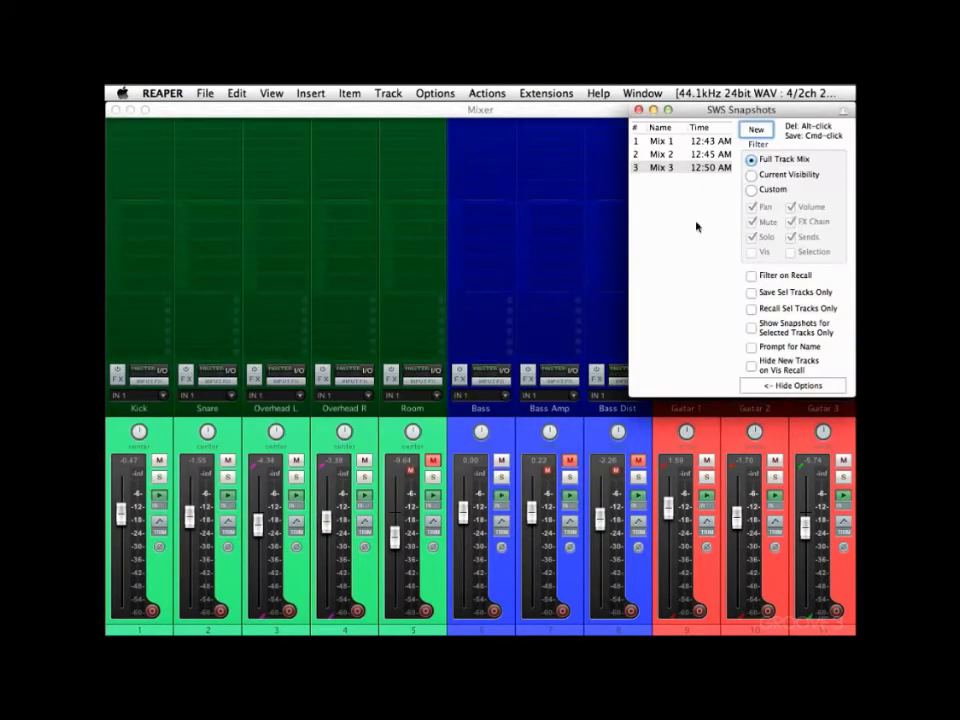
# Recall Mix 1, then enable Filter on Recall with a custom Mute-only filter and recall Mix 2 and Mix 3.
pyautogui.click(730, 141)
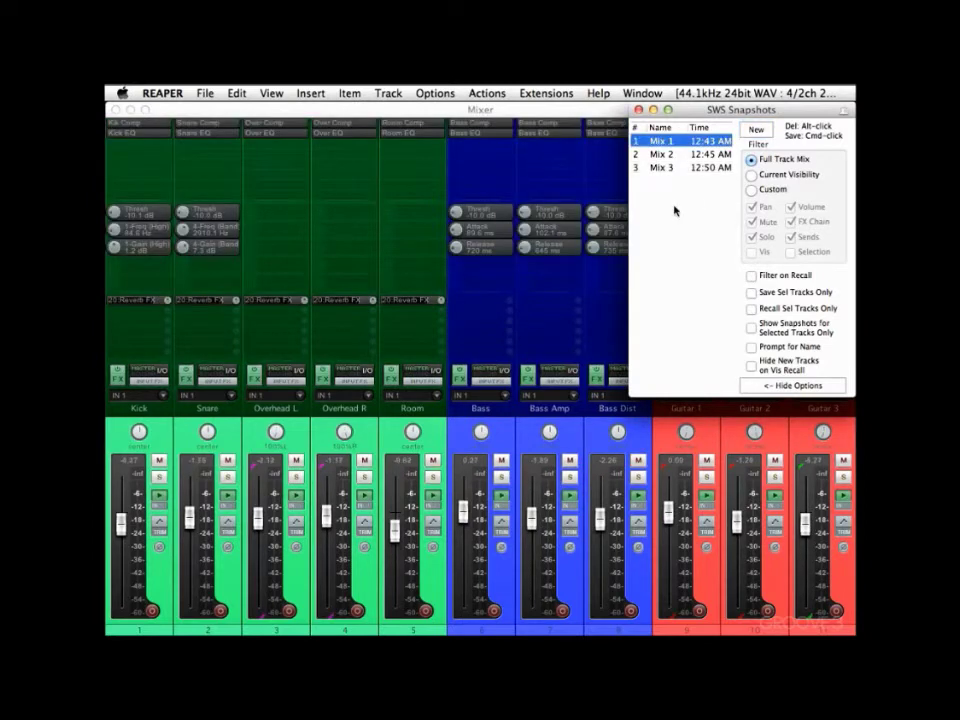
pyautogui.click(752, 276)
pyautogui.click(754, 191)
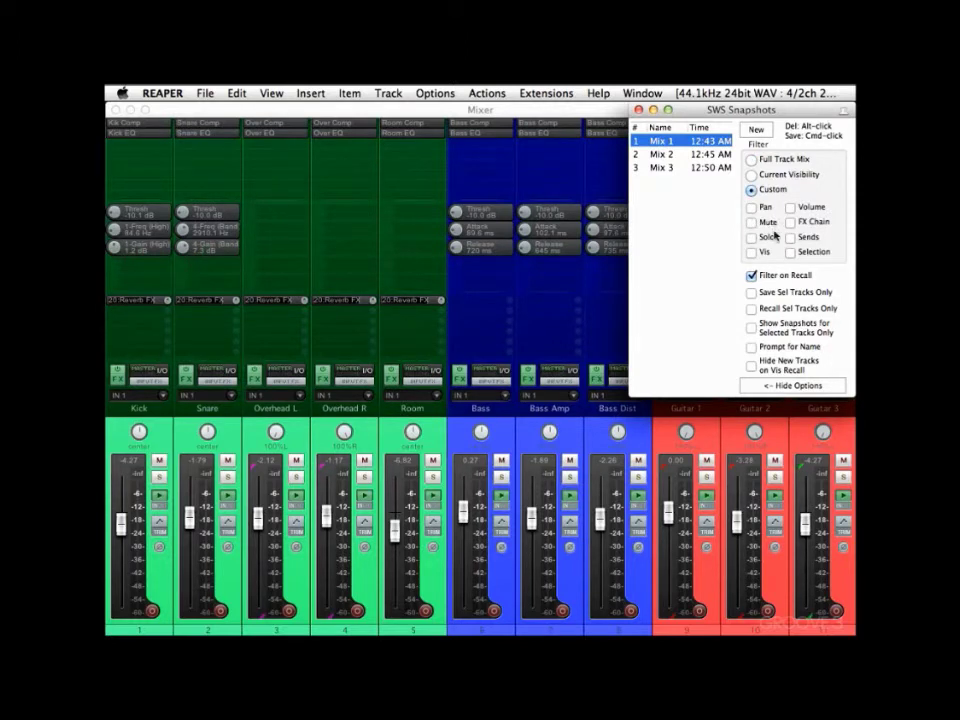
pyautogui.click(753, 223)
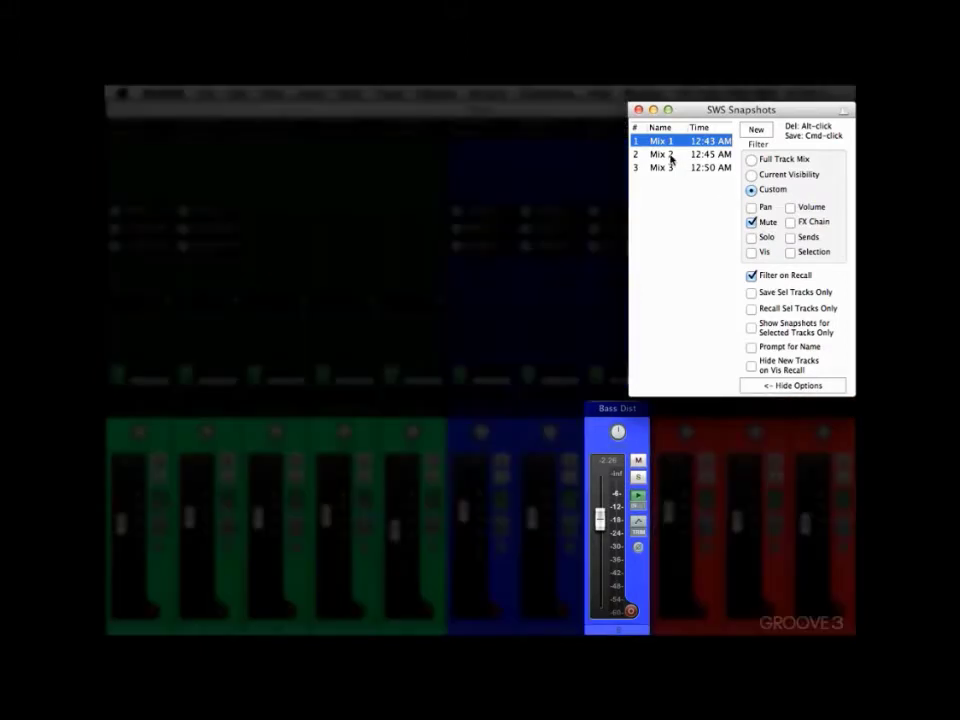
pyautogui.click(671, 158)
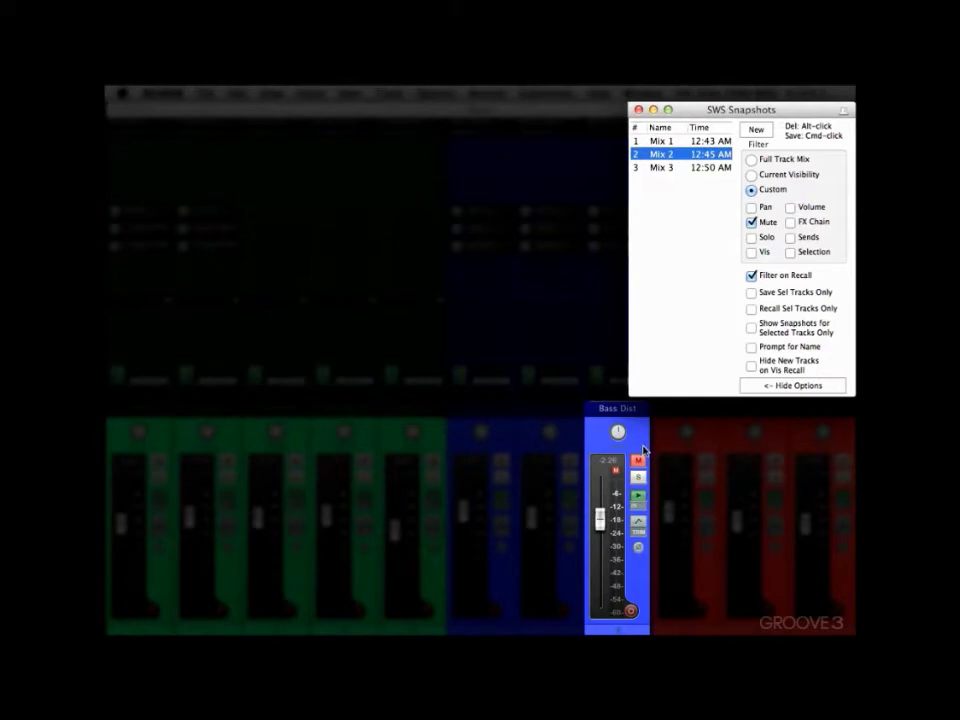
pyautogui.click(673, 168)
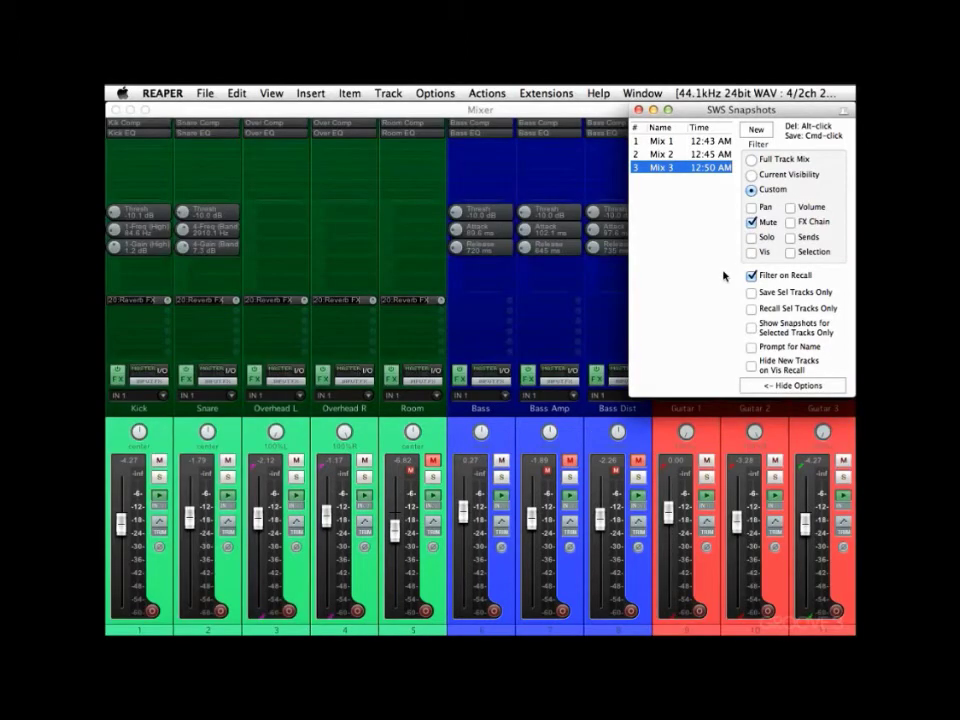
# Recall Mix 1 with Filter on Recall off, and turn the filter back on with Pan replacing Mute.
pyautogui.click(751, 275)
pyautogui.click(669, 143)
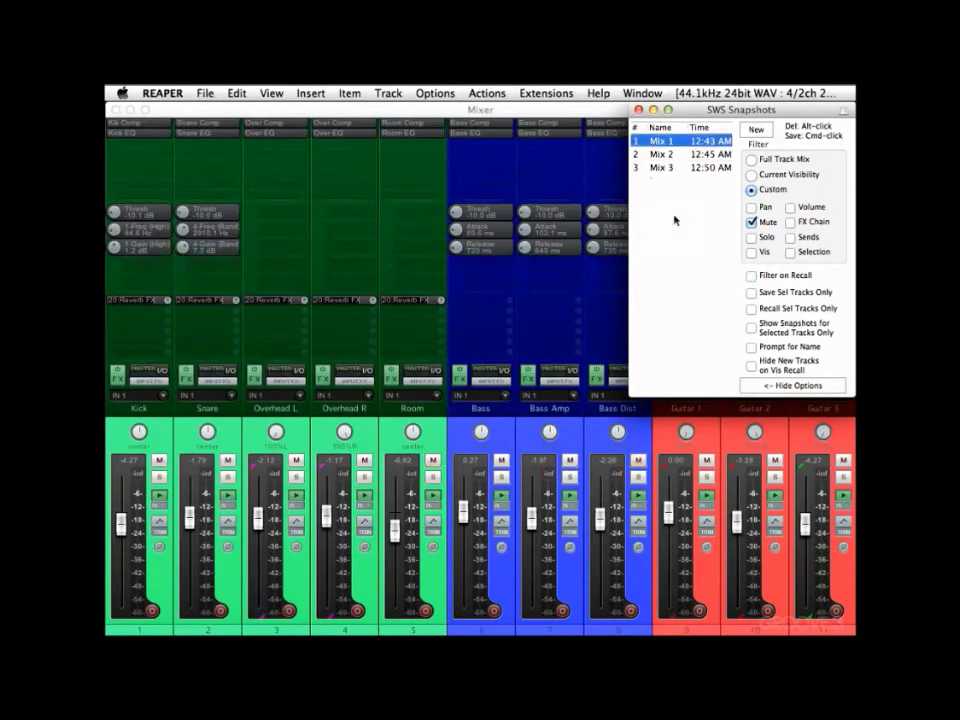
pyautogui.click(751, 276)
pyautogui.click(751, 222)
pyautogui.click(752, 207)
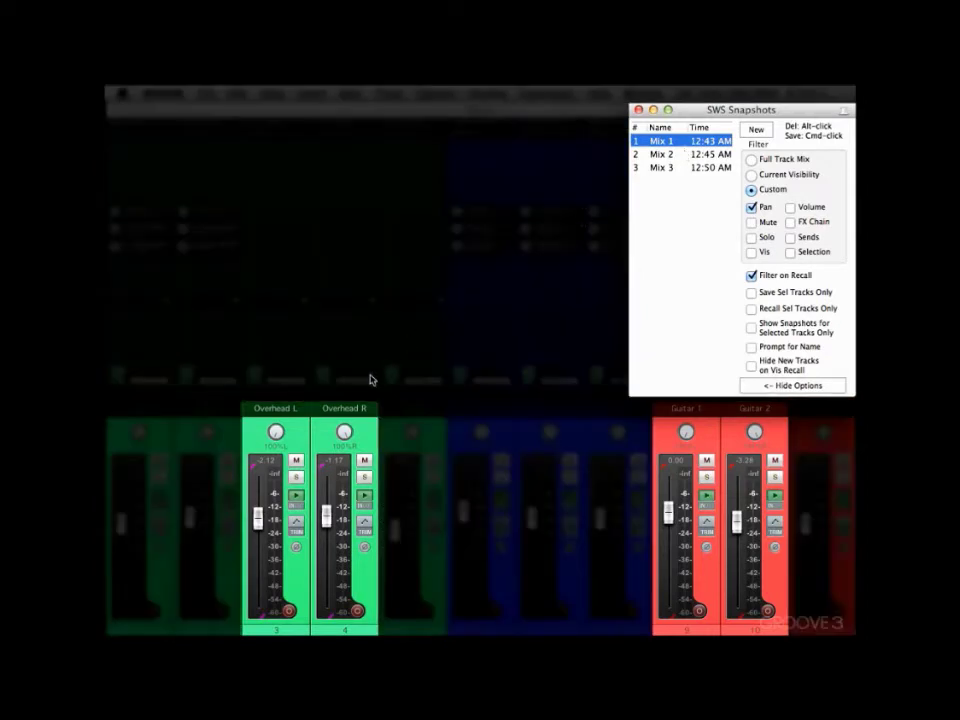
# Compare the panning of the snapshots by recalling Mix 2, Mix 3, Mix 1, Mix 2 and Mix 3.
pyautogui.click(660, 156)
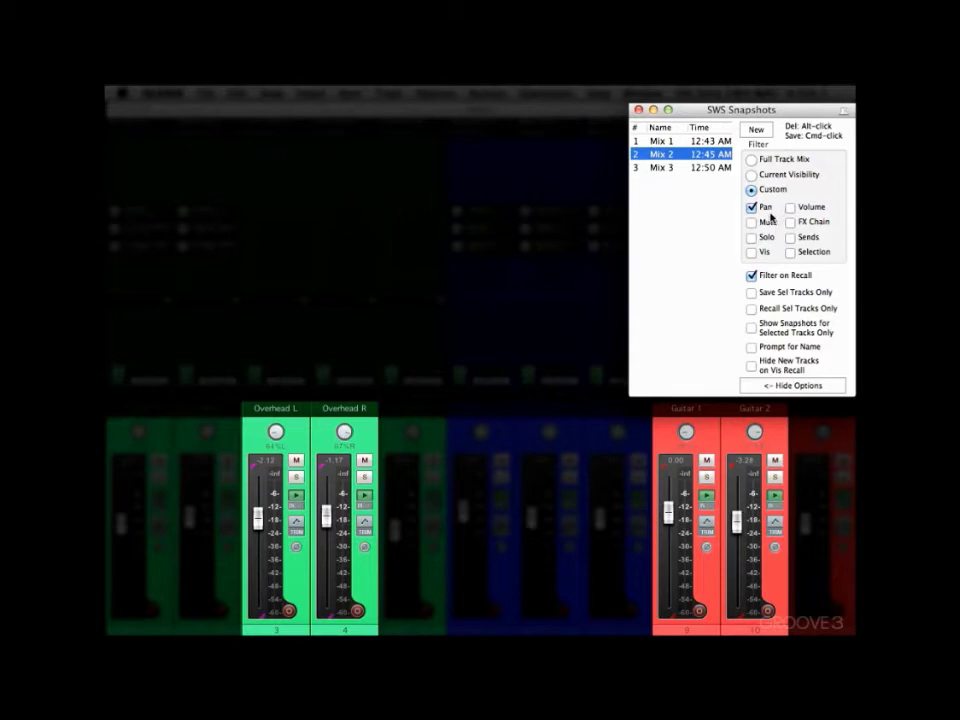
pyautogui.click(678, 170)
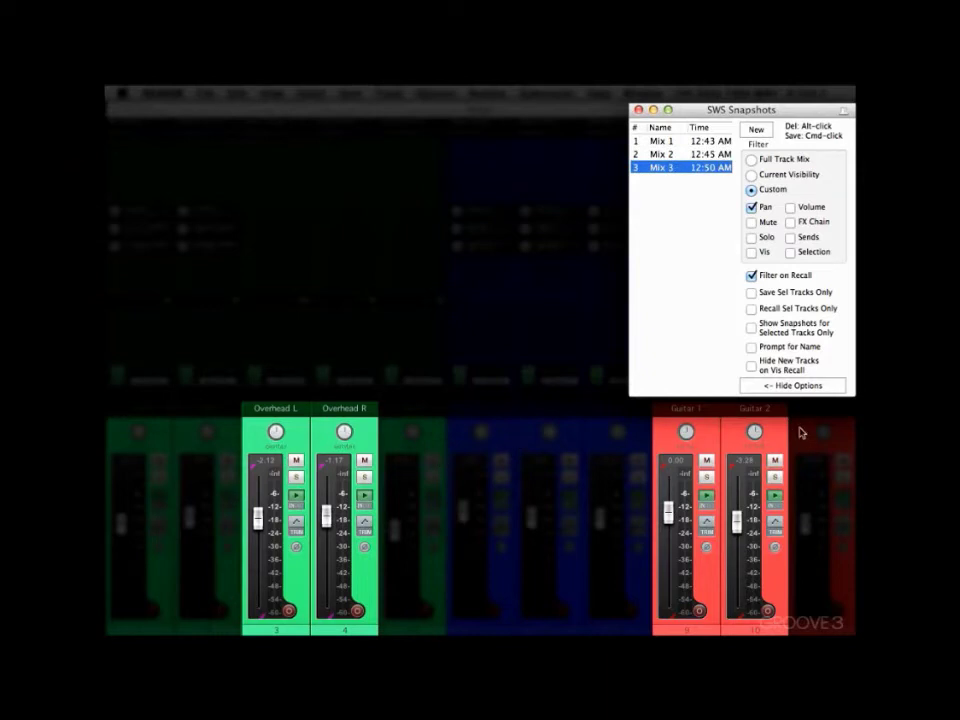
pyautogui.click(672, 142)
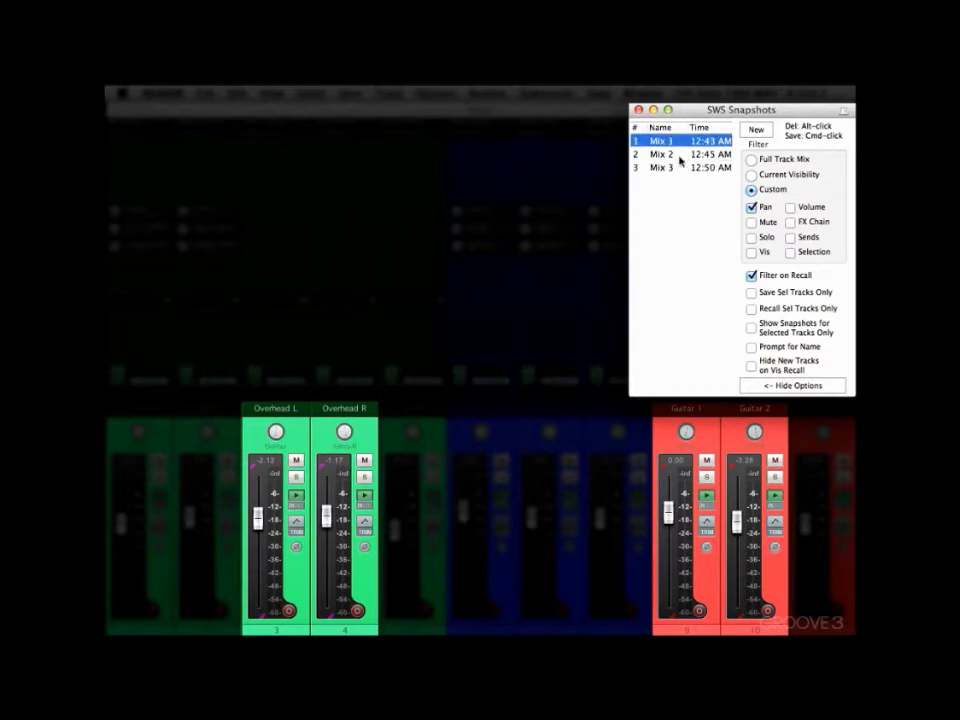
pyautogui.click(680, 155)
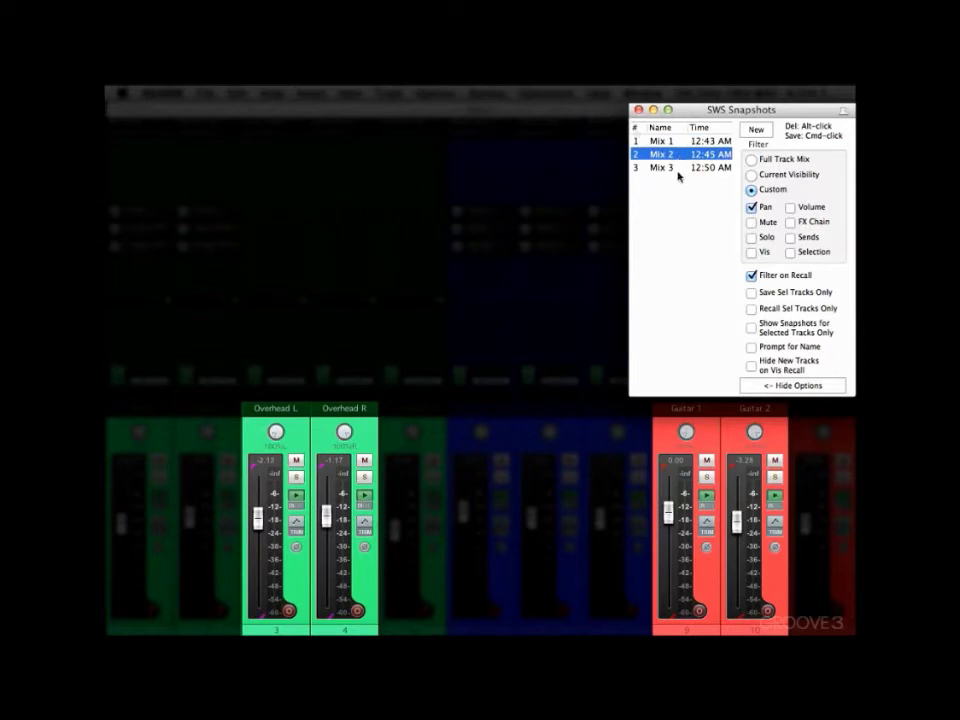
pyautogui.click(679, 172)
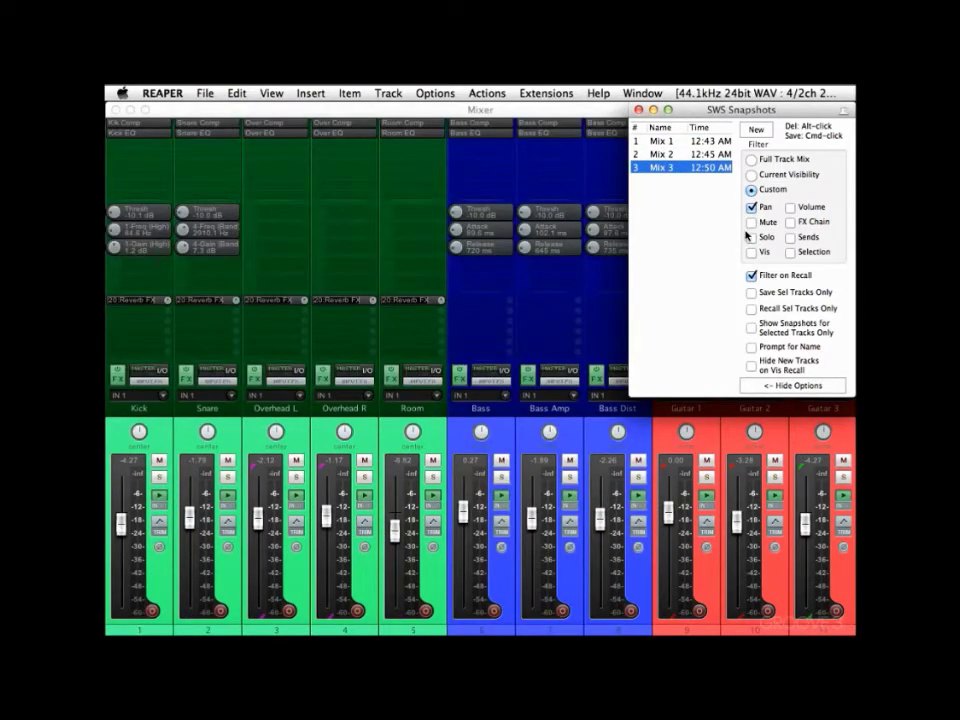
# Switch the custom filter to Volume only and recall Mix 1, Mix 2 and Mix 3 twice to compare fader levels.
pyautogui.click(790, 207)
pyautogui.click(664, 142)
pyautogui.click(675, 156)
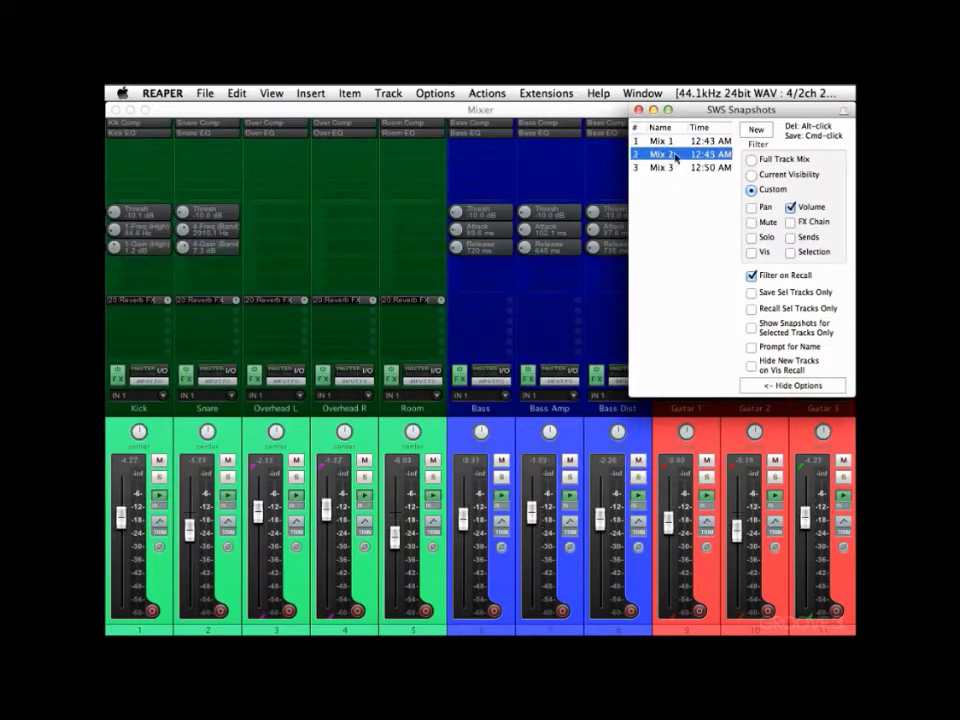
pyautogui.click(677, 169)
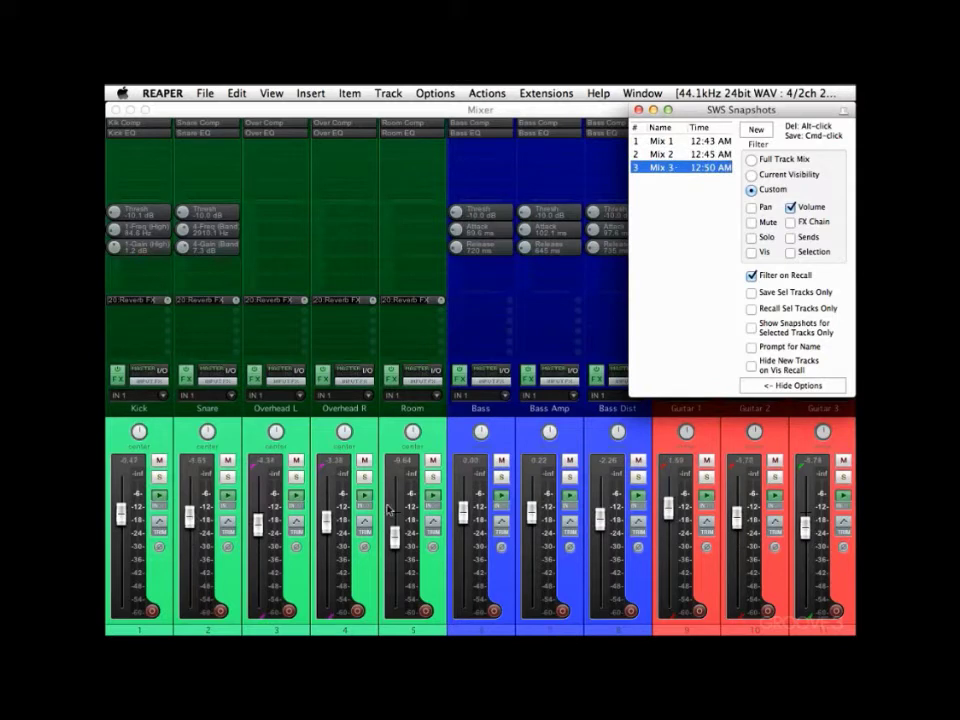
pyautogui.click(668, 141)
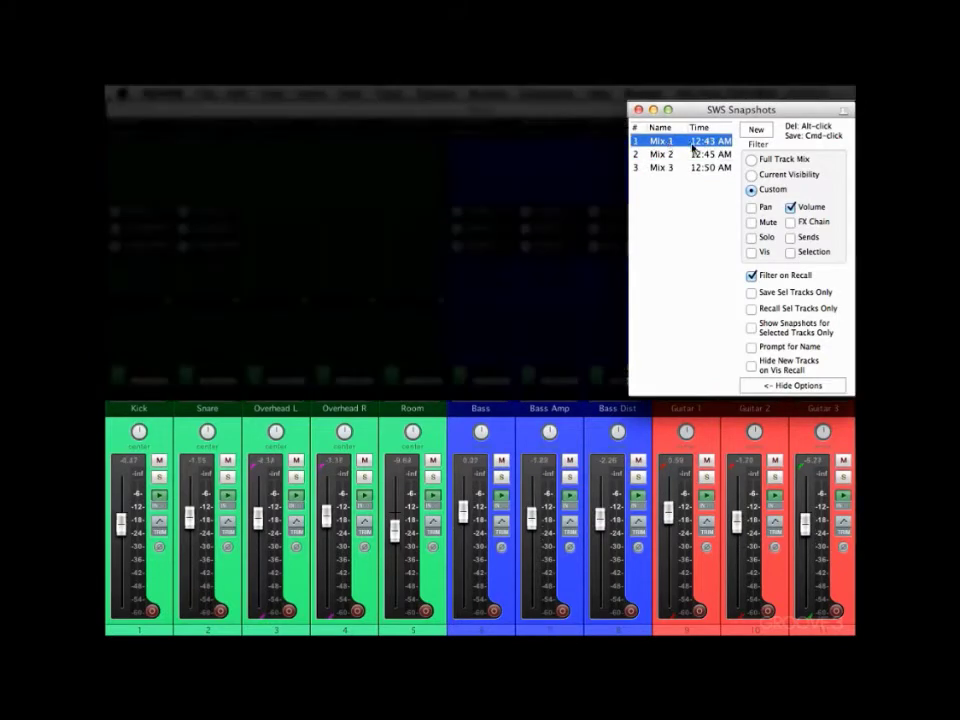
pyautogui.click(665, 155)
pyautogui.click(688, 169)
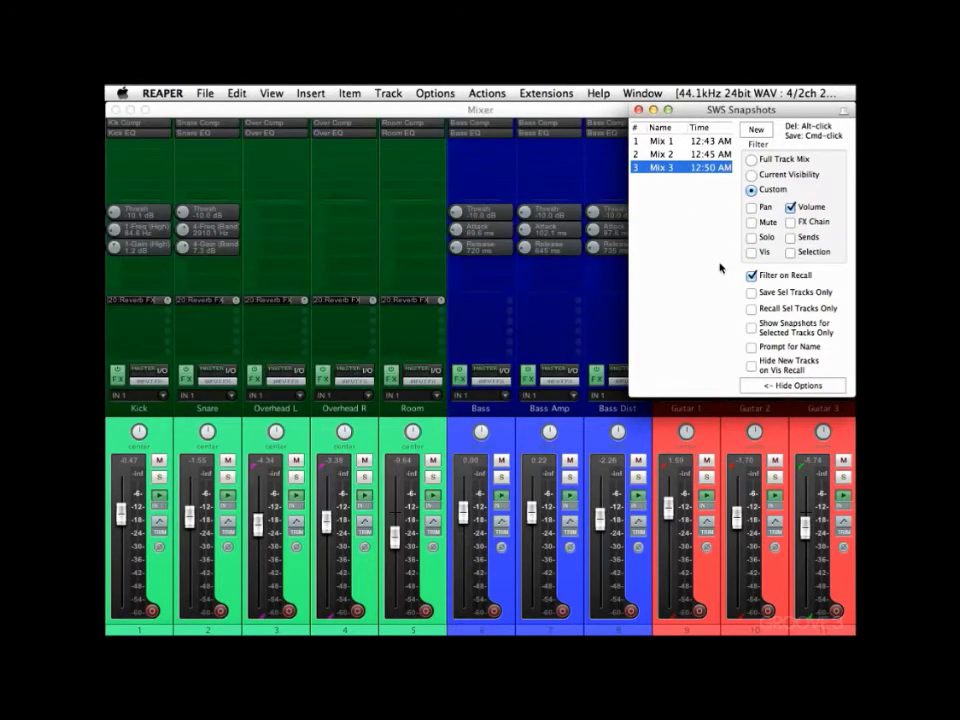
# Switch the custom filter to FX Chain only and recall Mix 1, Mix 2 and Mix 3 to compare their effects.
pyautogui.click(791, 222)
pyautogui.click(653, 141)
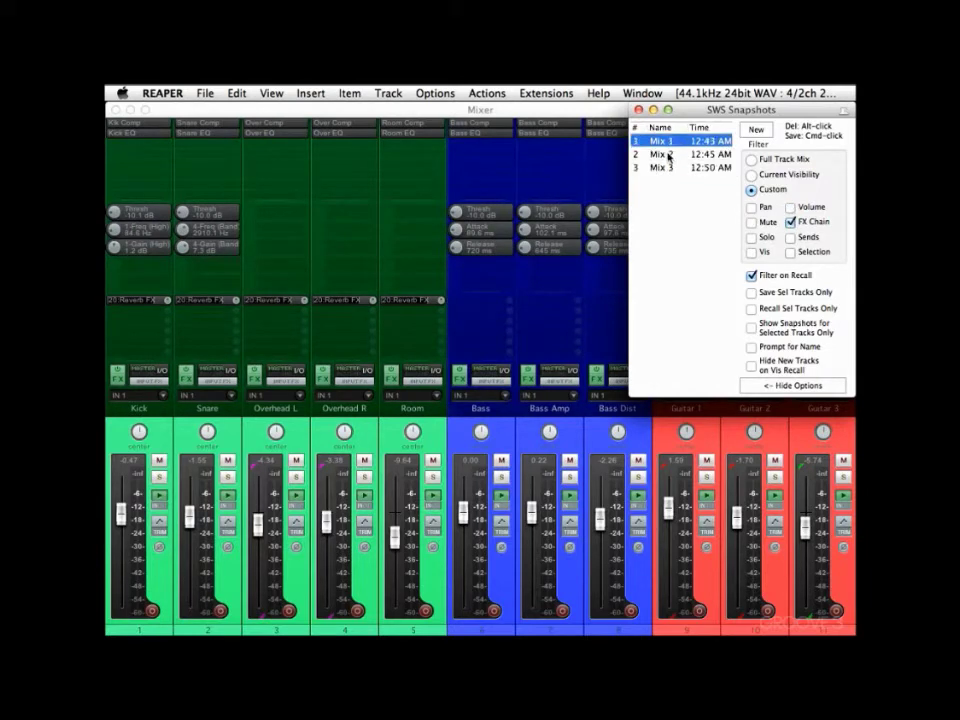
pyautogui.click(668, 155)
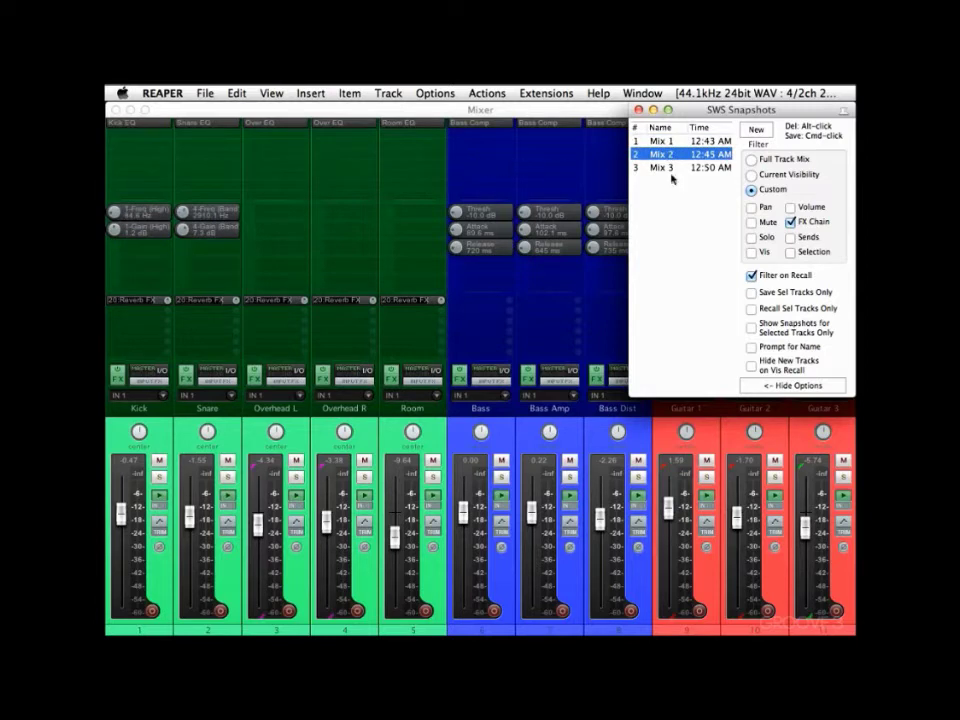
pyautogui.click(688, 168)
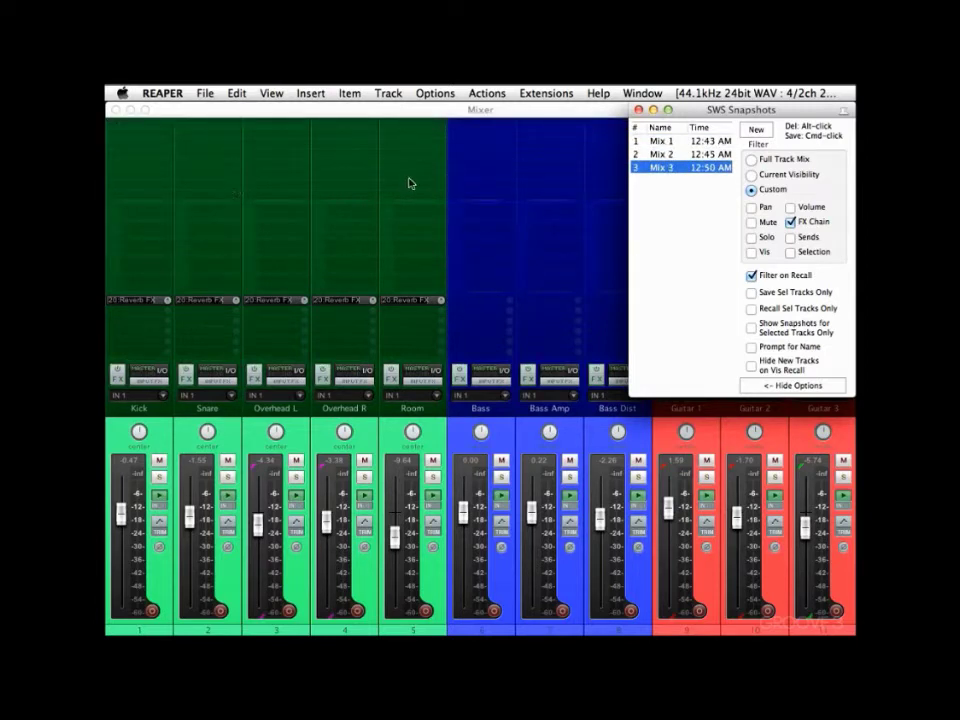
# Switch the custom filter to Sends only and recall Mix 3, Mix 1 and Mix 2 to compare their sends.
pyautogui.click(791, 237)
pyautogui.click(791, 221)
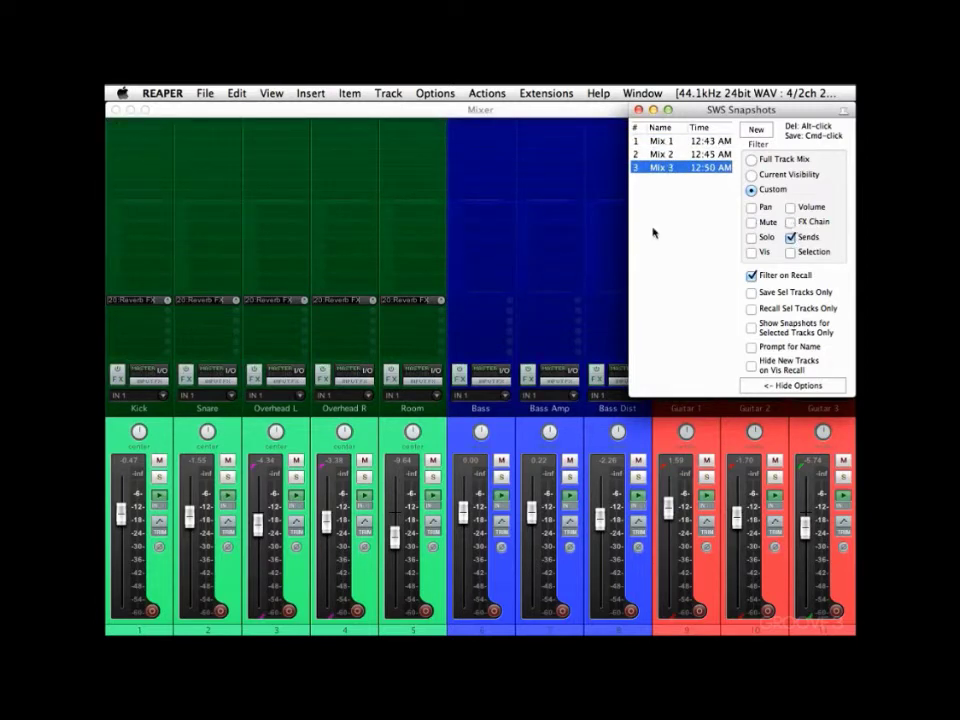
pyautogui.click(673, 168)
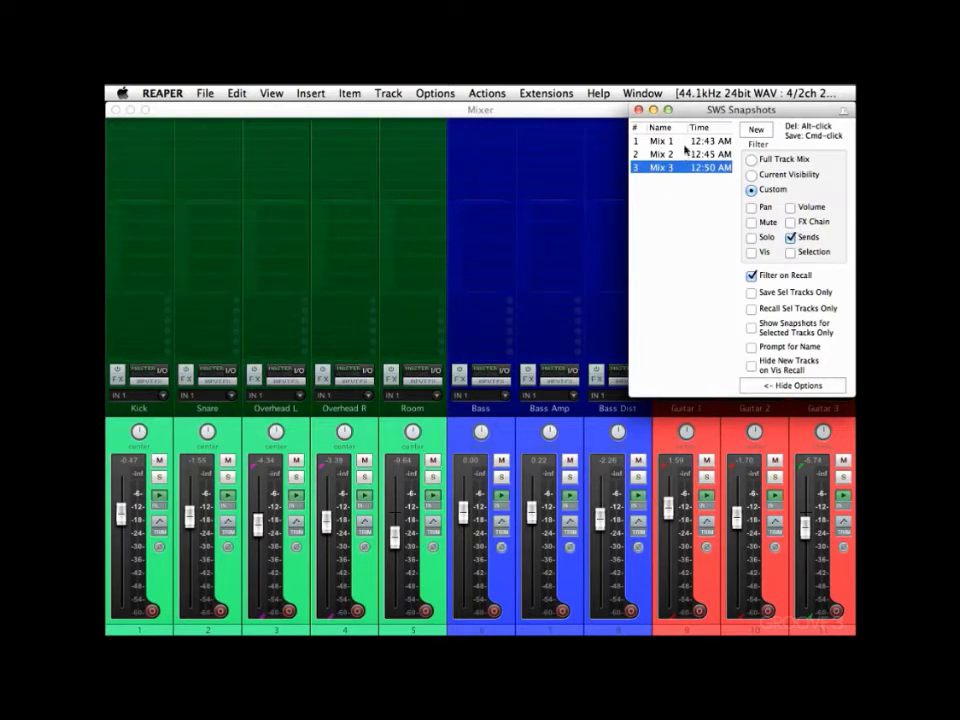
pyautogui.click(677, 142)
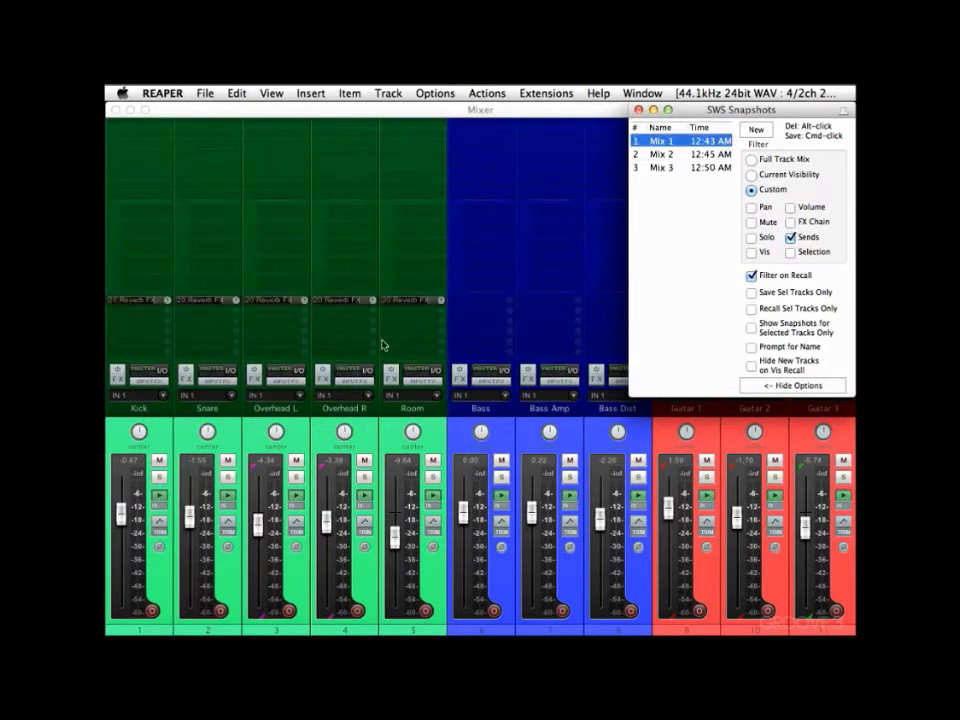
pyautogui.click(661, 155)
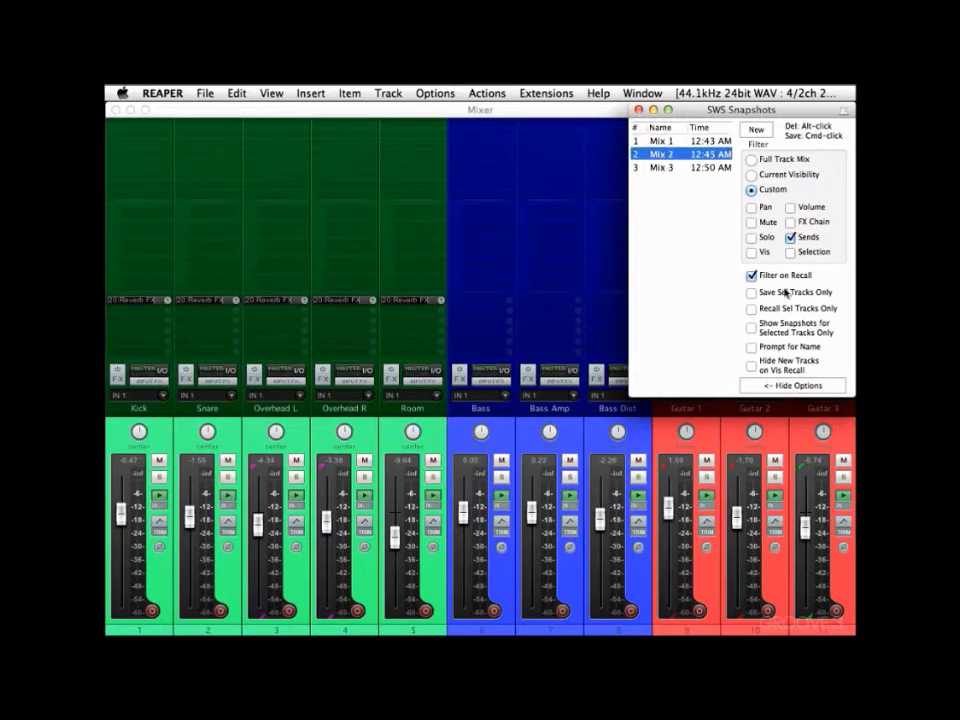
# Turn off Filter on Recall and recall Mix 1, Mix 2, Mix 3 and Mix 1 again with all their settings.
pyautogui.click(752, 278)
pyautogui.click(662, 142)
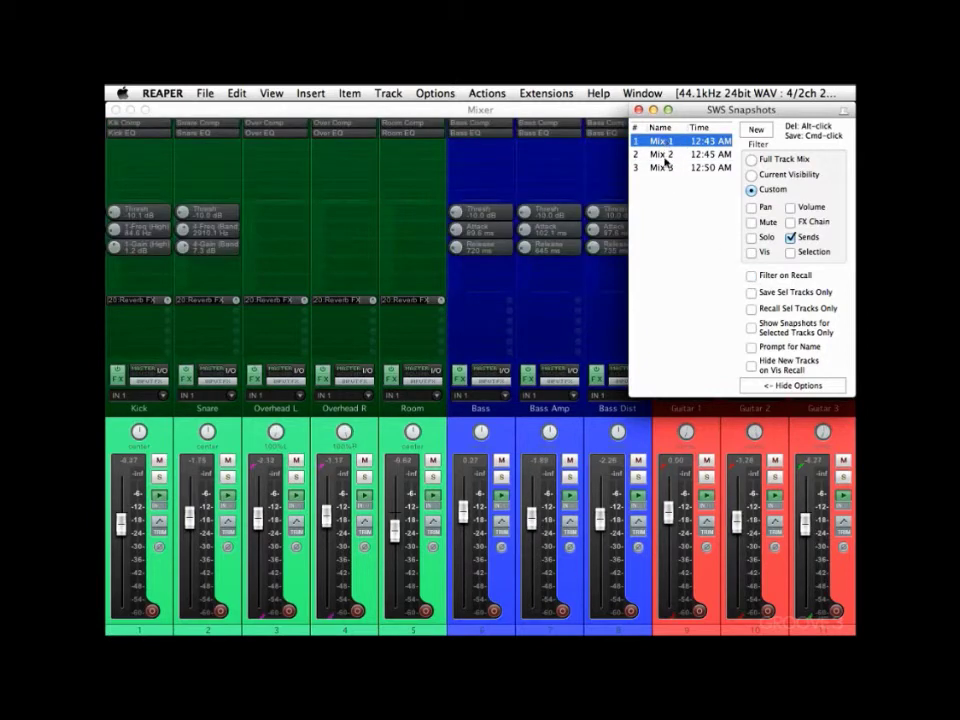
pyautogui.click(664, 157)
pyautogui.click(673, 168)
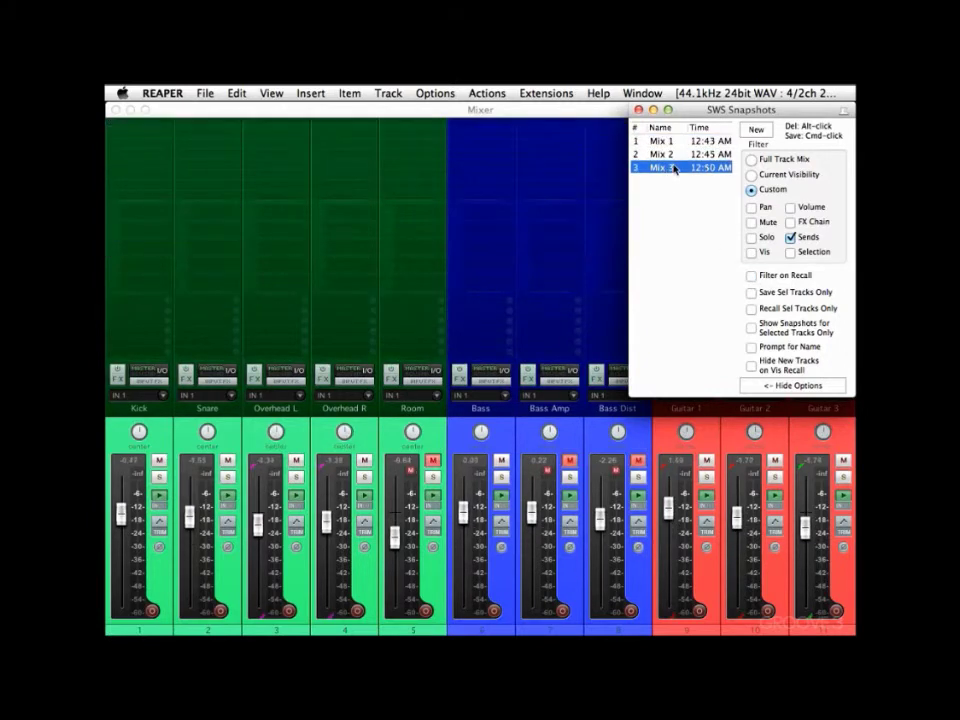
pyautogui.click(669, 141)
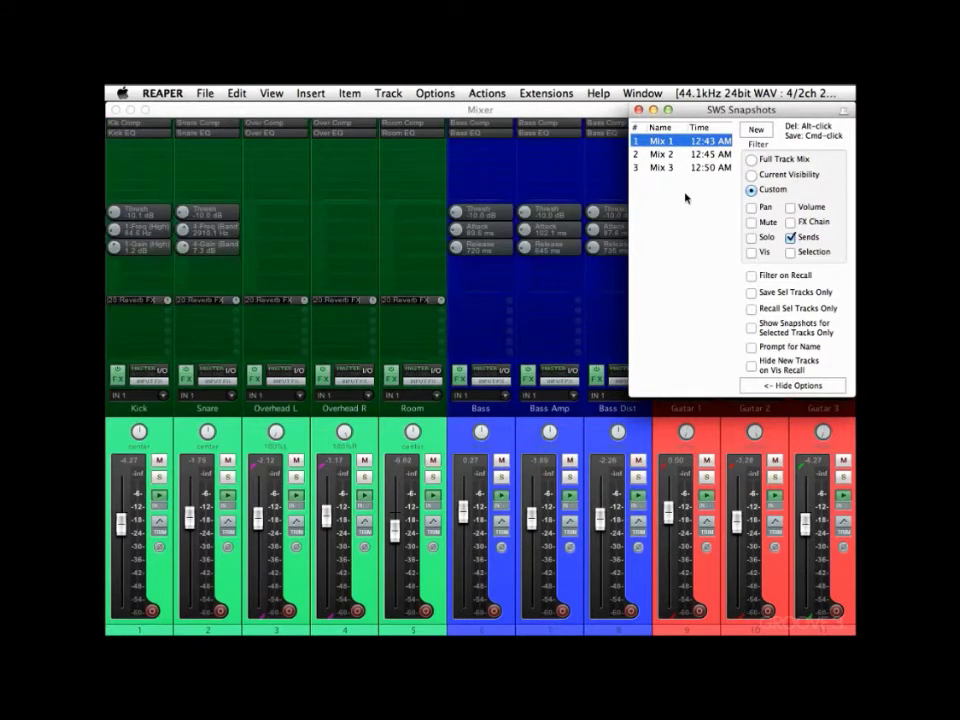
# Switch the custom filter from Sends to Solo only and solo the Ld Vox, Db Vox L and Db Vox R tracks.
pyautogui.click(790, 238)
pyautogui.click(752, 238)
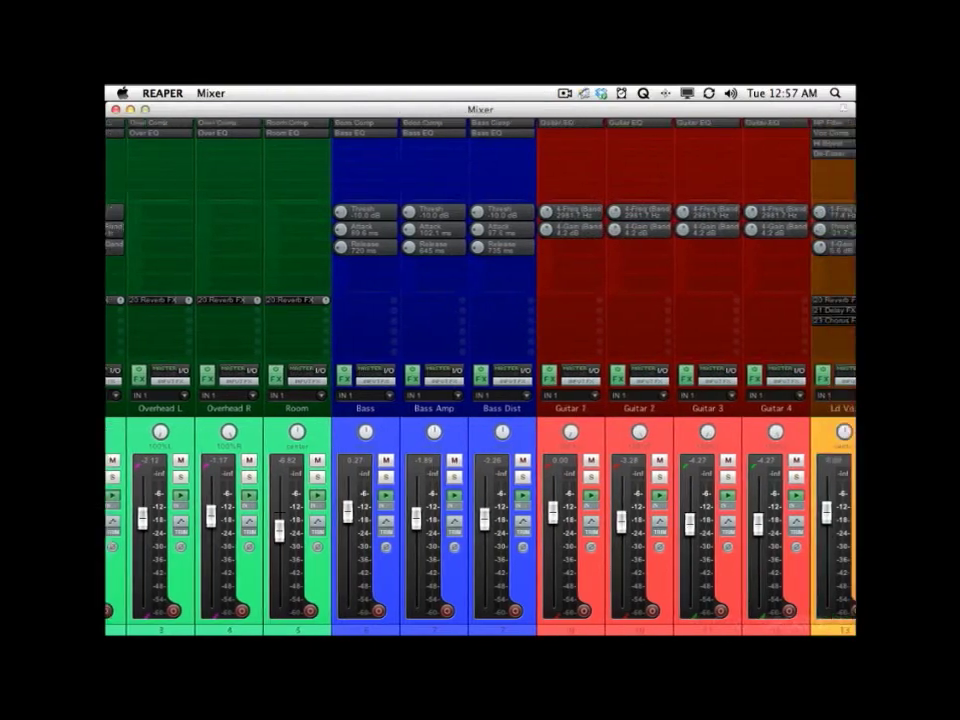
pyautogui.hscroll(10, 480, 360)
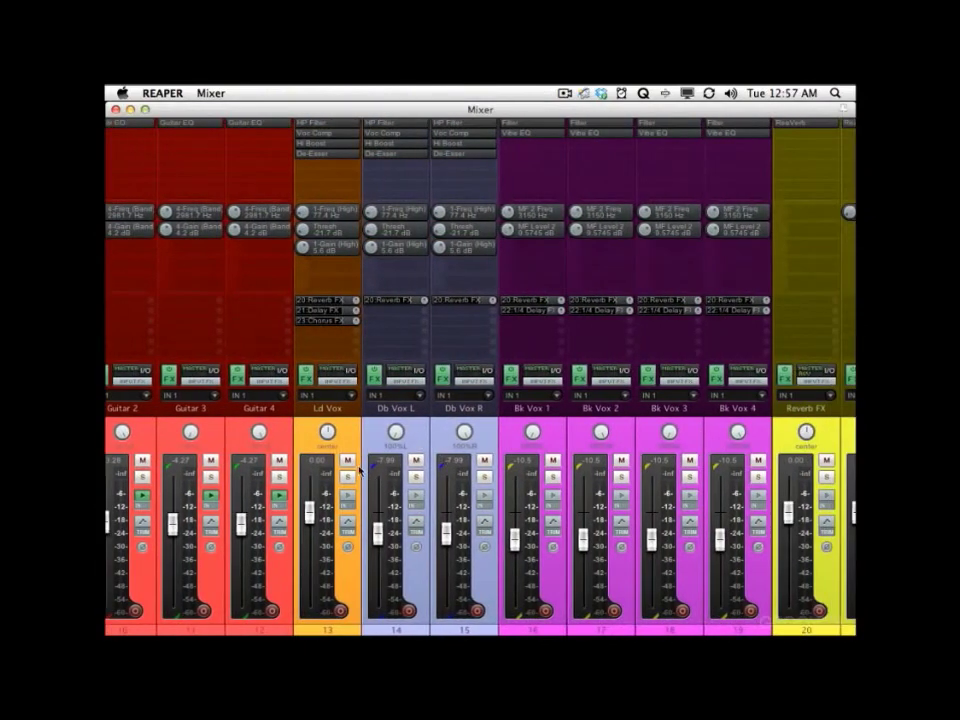
pyautogui.moveTo(347, 477); pyautogui.dragTo(484, 477)
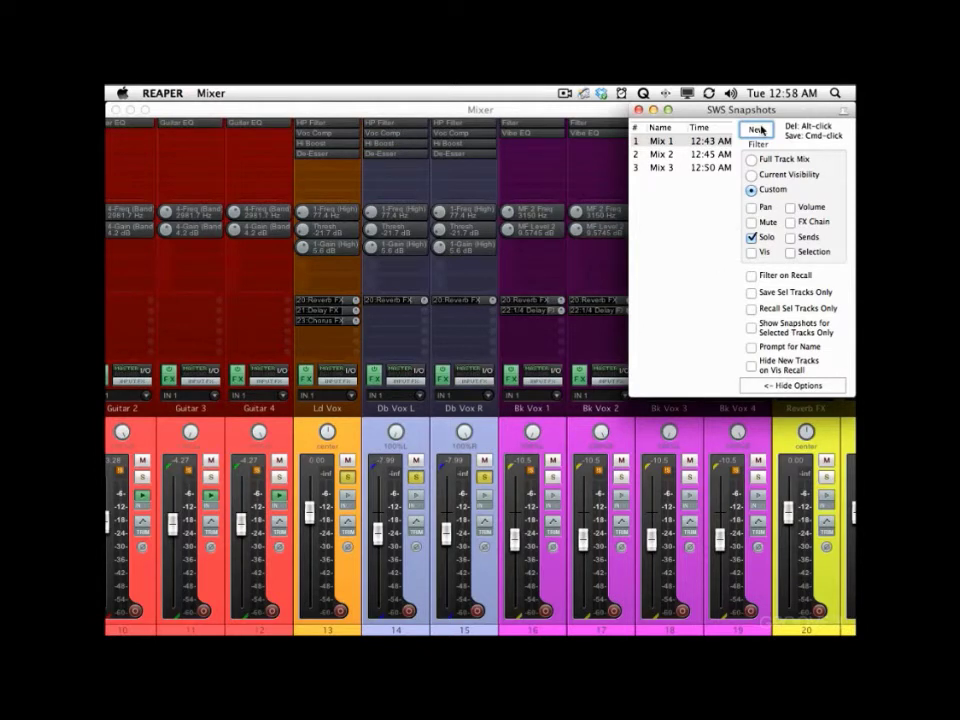
# Enable Prompt for Name and save the soloed vocals as a new snapshot named Solo 4.
pyautogui.click(681, 242)
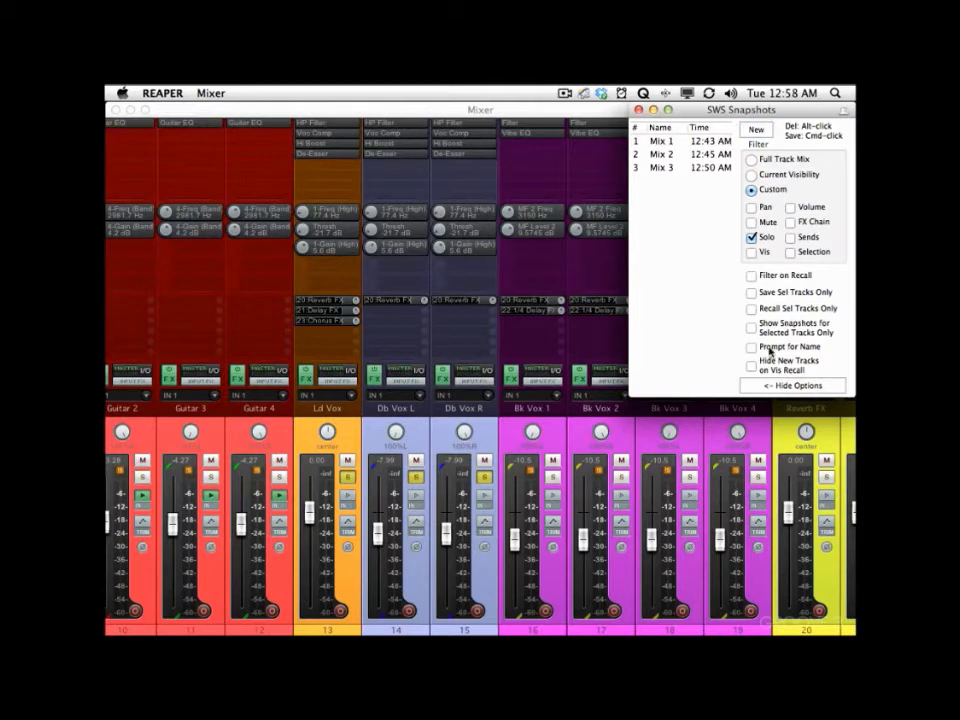
pyautogui.click(754, 348)
pyautogui.click(757, 131)
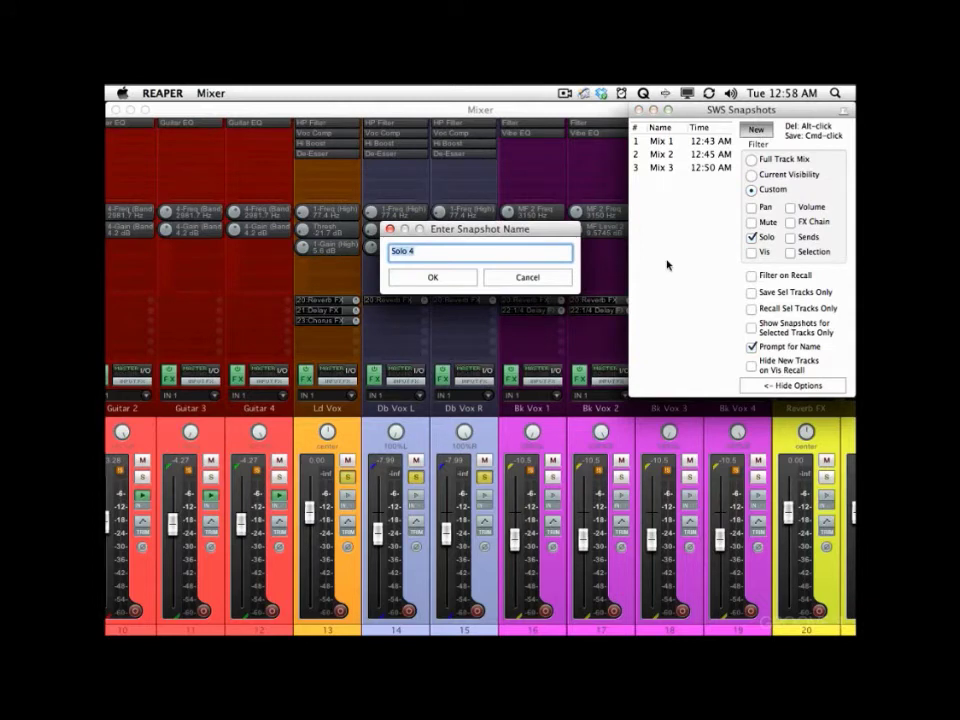
pyautogui.click(454, 278)
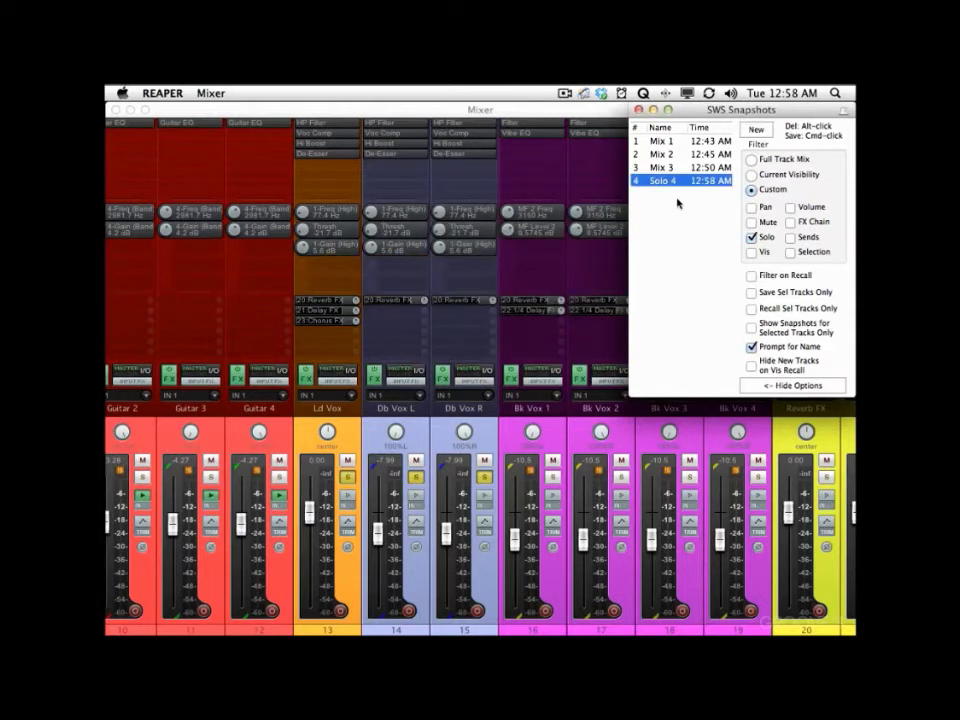
# Recall Mix 1, Mix 2 and Mix 3, applying the Solo 4 snapshot after each one to solo the vocals.
pyautogui.click(670, 142)
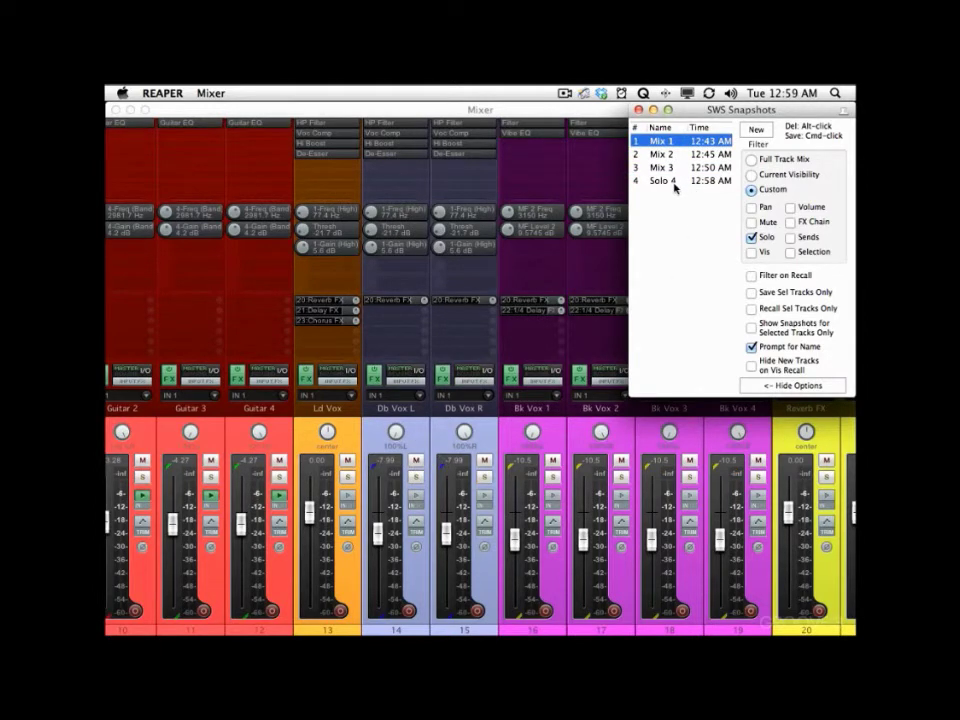
pyautogui.click(675, 182)
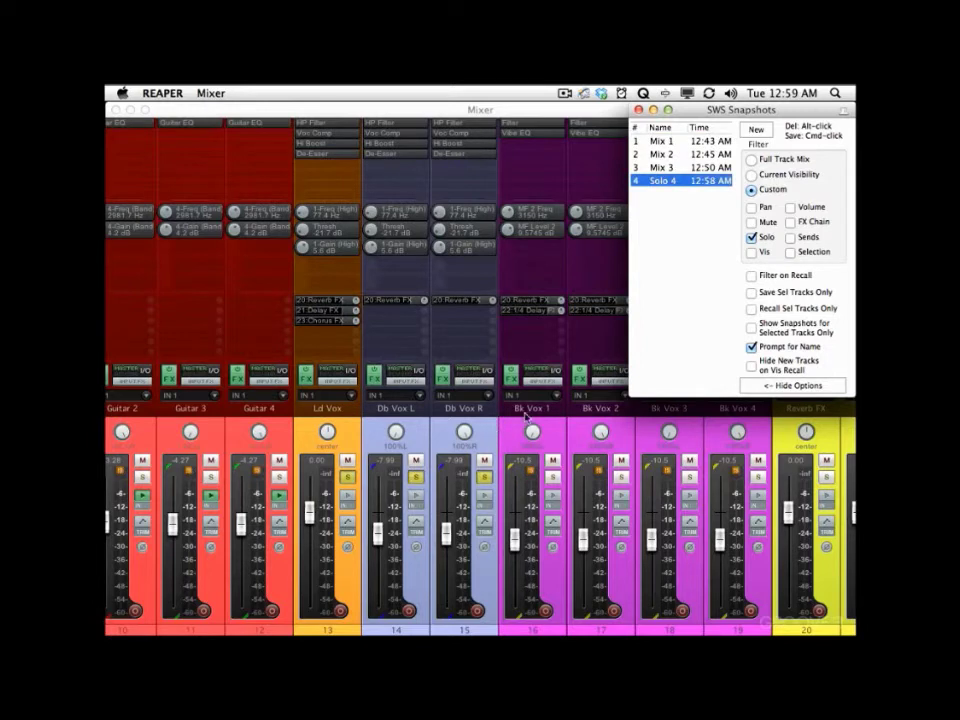
pyautogui.click(681, 157)
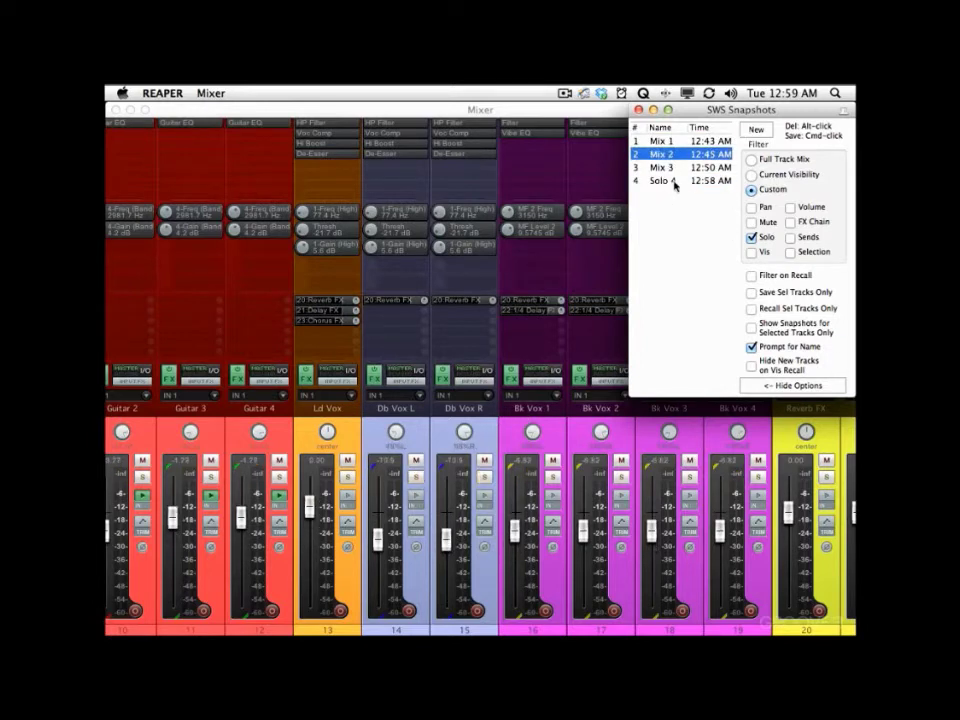
pyautogui.click(675, 182)
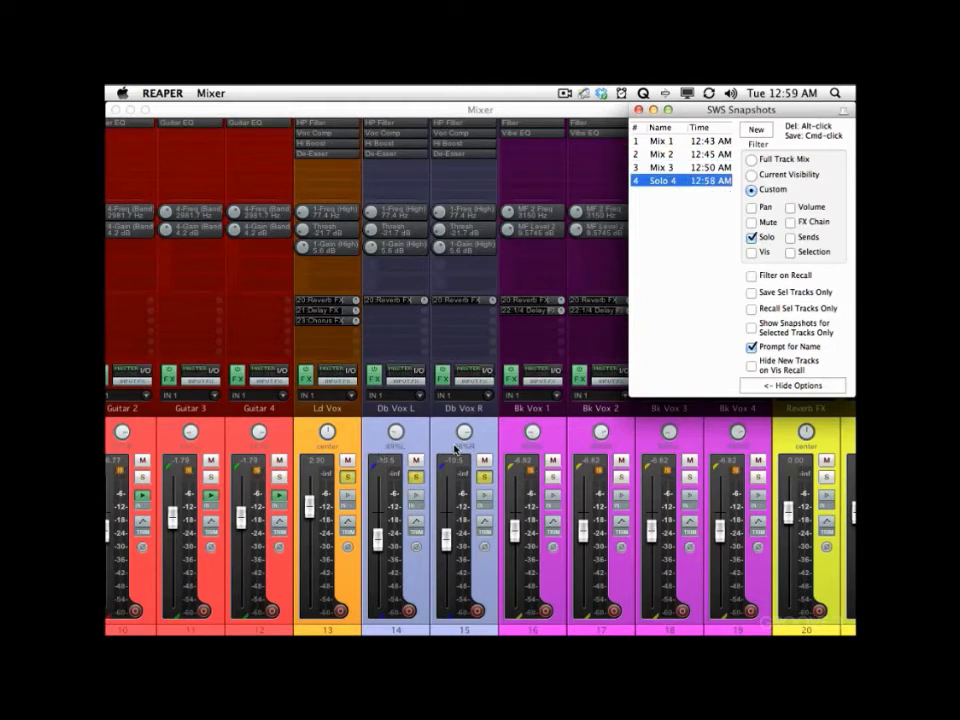
pyautogui.click(670, 168)
pyautogui.click(668, 181)
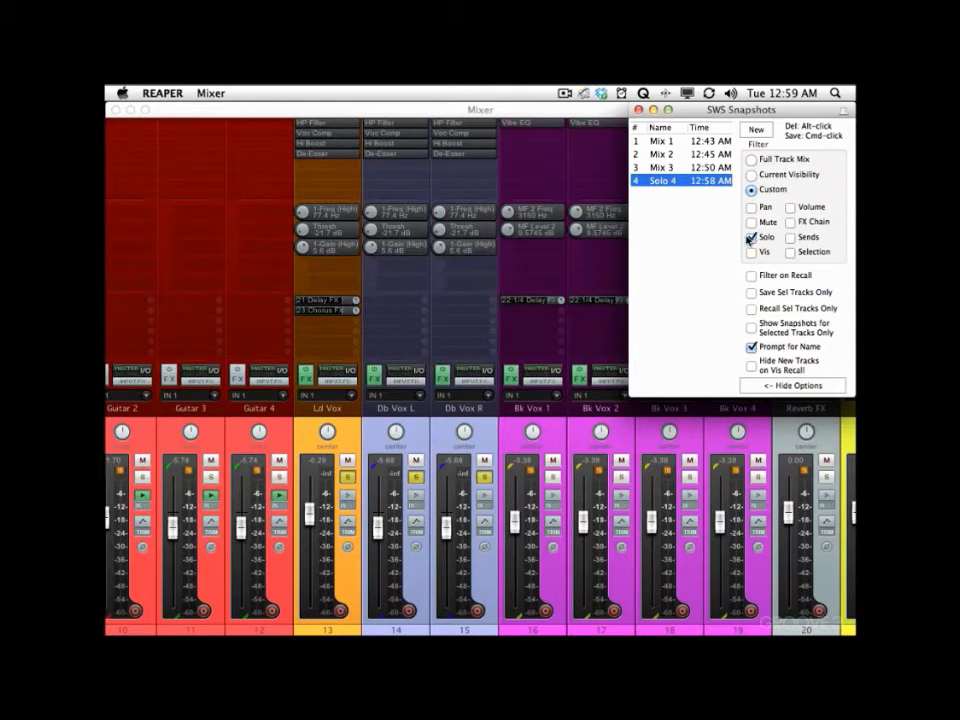
# Show the snapshot details of Solo 4 and read through the solo state stored for each track.
pyautogui.rightClick(671, 183)
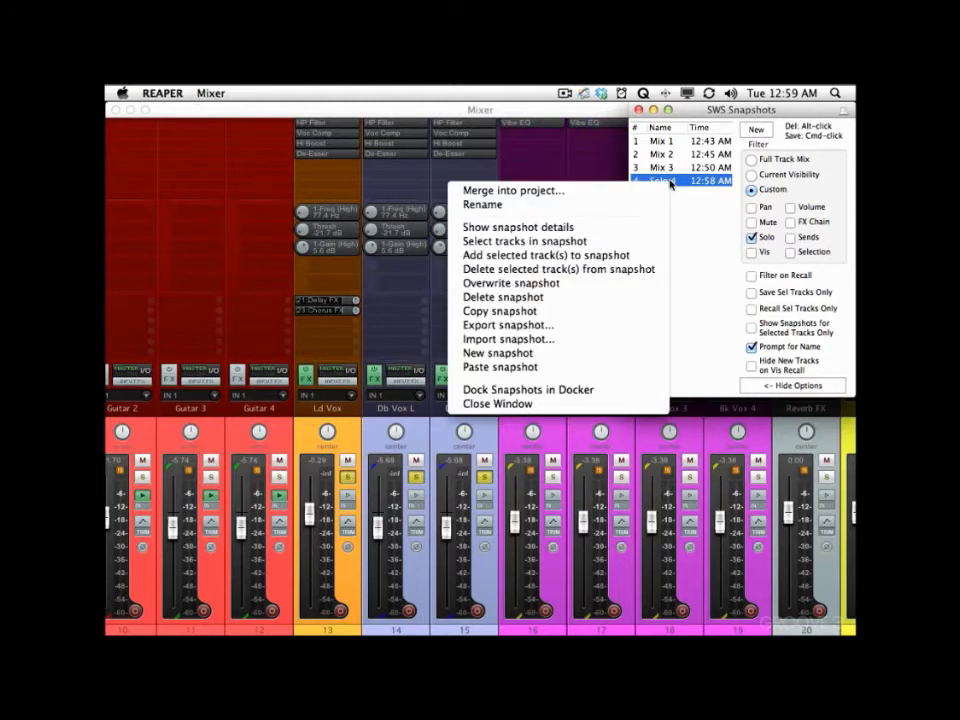
pyautogui.click(582, 228)
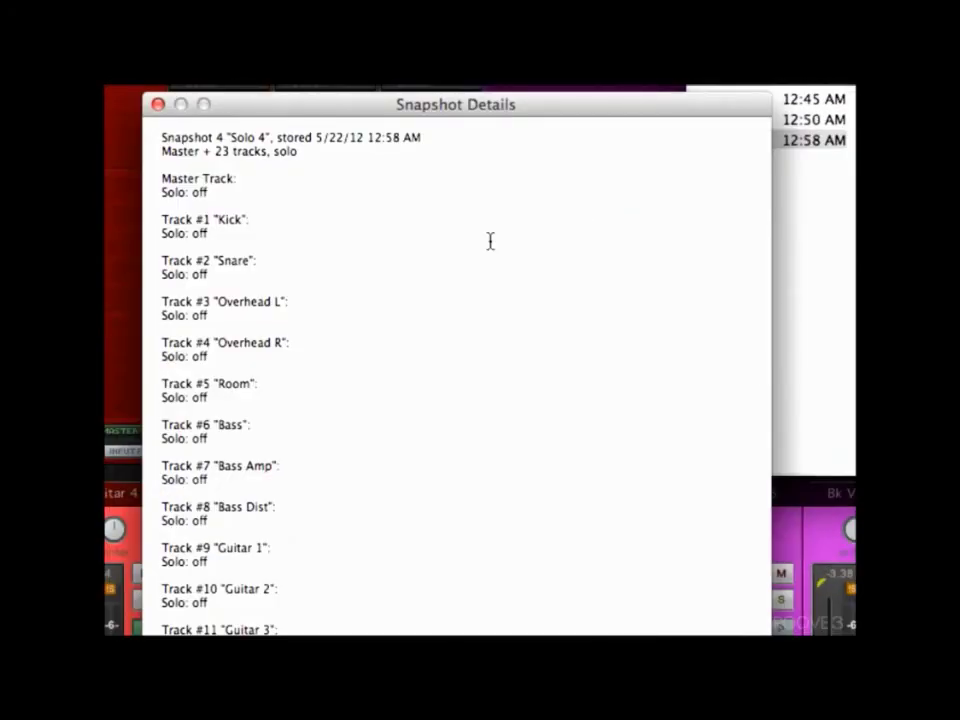
pyautogui.scroll(-3, 285, 240)
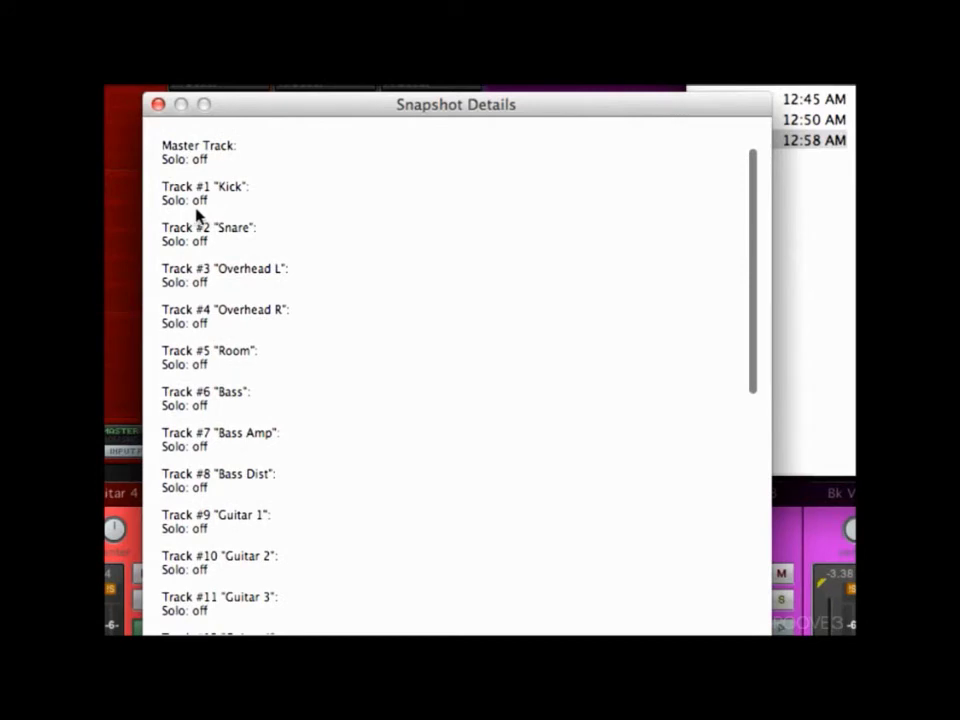
pyautogui.scroll(-8, 396, 302)
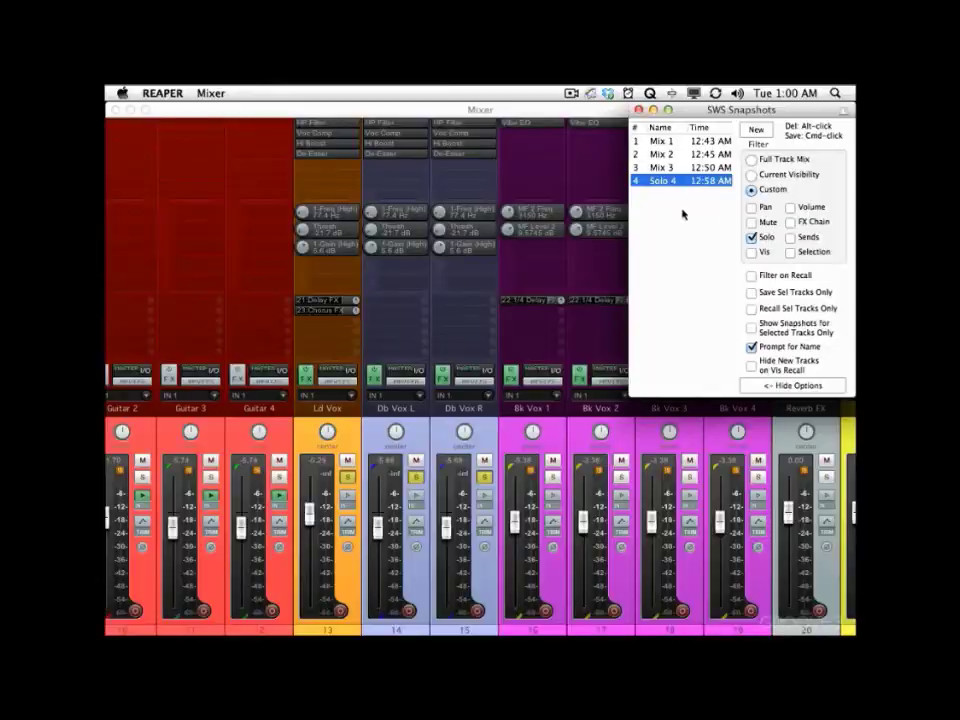
# Show the snapshot details of Mix 1 and read through the mix parameters stored for each track.
pyautogui.rightClick(667, 143)
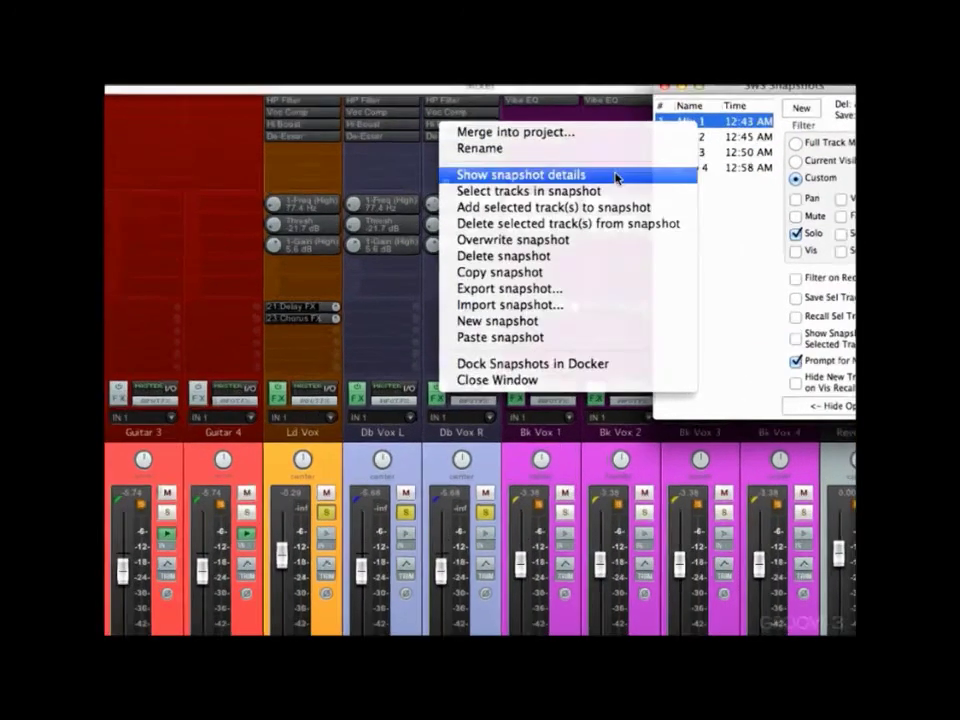
pyautogui.click(600, 188)
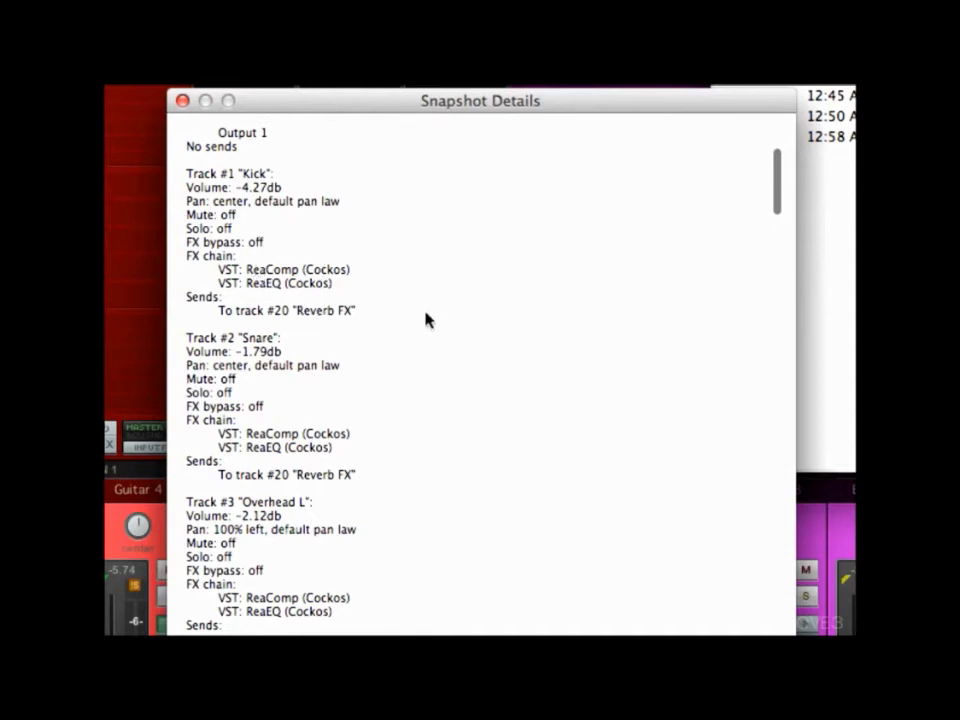
pyautogui.scroll(-10, 360, 368)
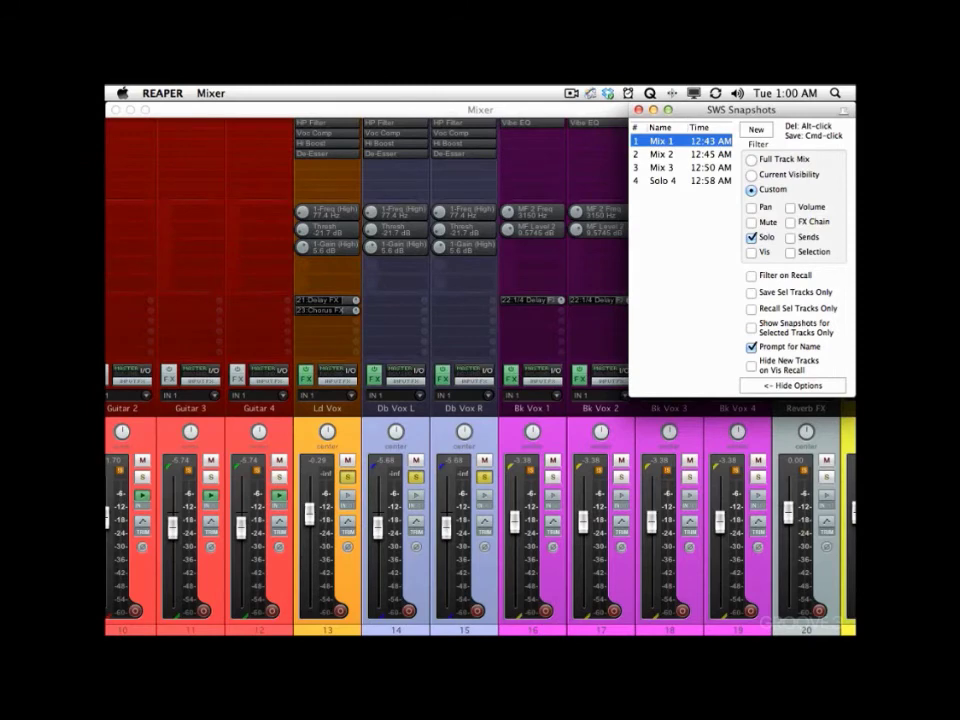
# Recall Solo 4, switch the custom filter to Mute only, and unsolo the Ld Vox, Db Vox L and Db Vox R tracks.
pyautogui.click(677, 184)
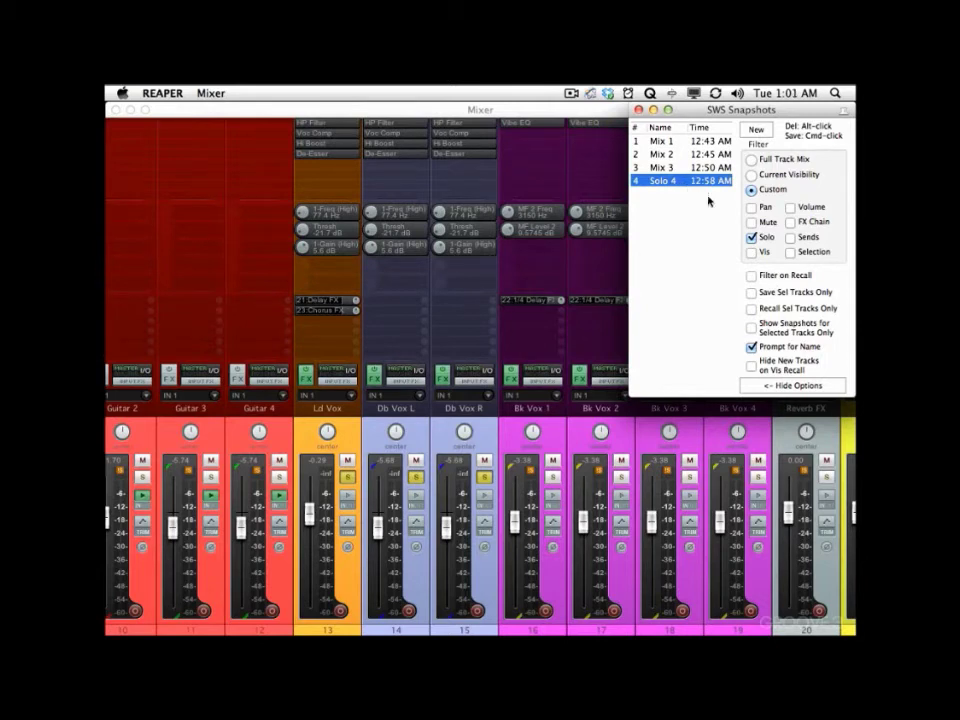
pyautogui.click(754, 237)
pyautogui.click(753, 222)
pyautogui.click(348, 477)
pyautogui.click(416, 478)
pyautogui.click(484, 478)
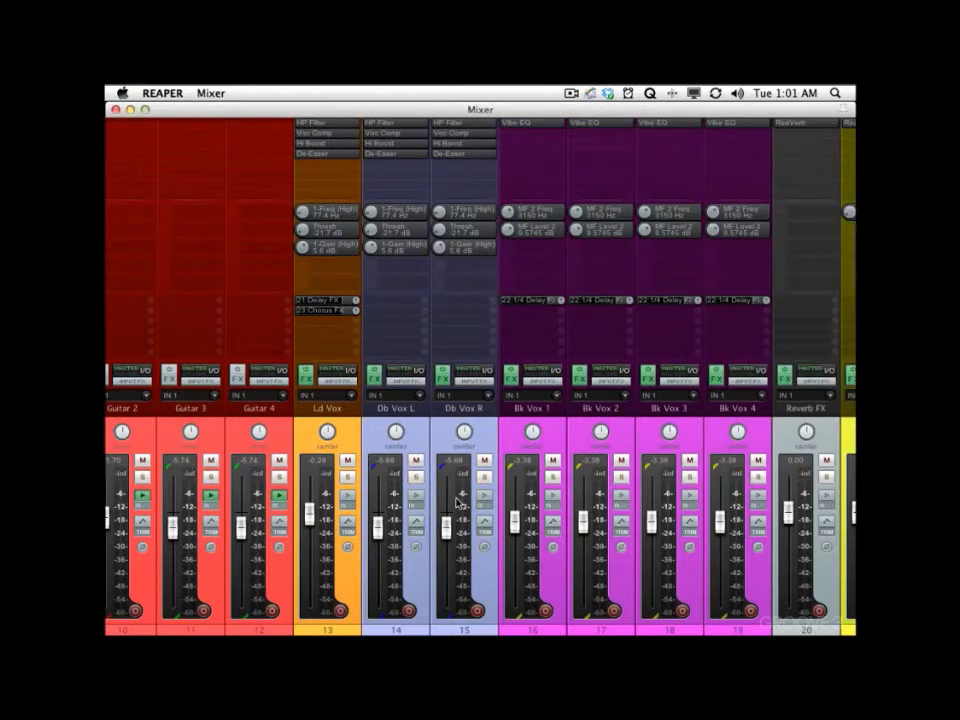
# Select all vocal tracks from Ld Vox through Bk Vox 4 and mute them together.
pyautogui.click(327, 628)
pyautogui.hscroll(1, 381, 630)
pyautogui.hscroll(2, 480, 377)
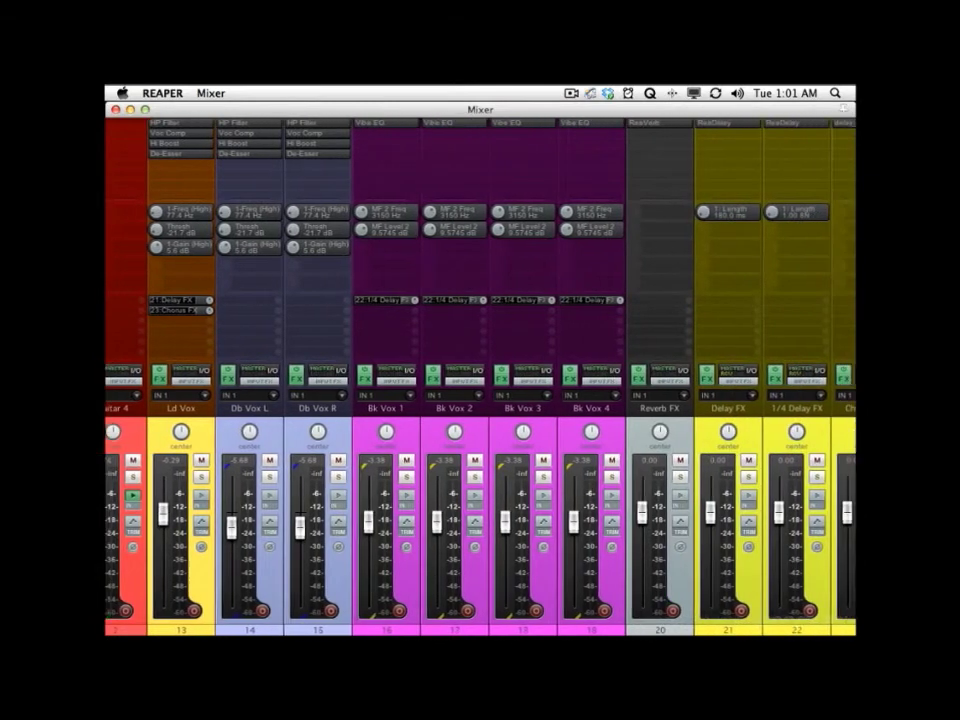
pyautogui.keyDown('shift'); pyautogui.click(583, 628); pyautogui.keyUp('shift')
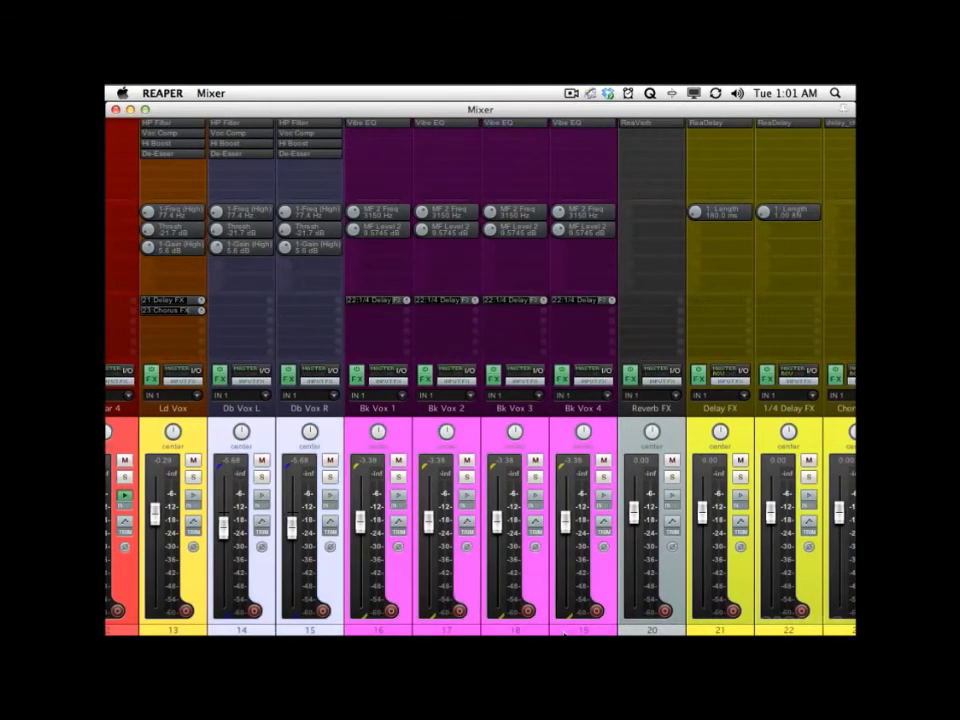
pyautogui.click(603, 460)
pyautogui.hscroll(-2, 523, 443)
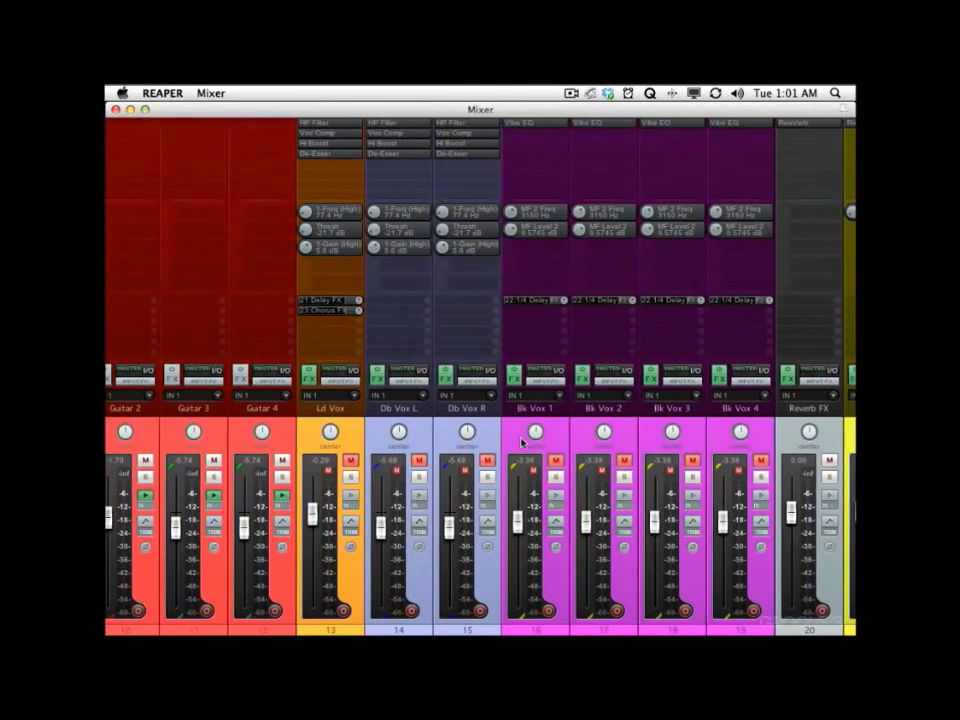
# Reopen the SWS Snapshots window and save the muted vocals as a new snapshot named Mute 5.
pyautogui.hotkey('ctrl', 'shift', 's')
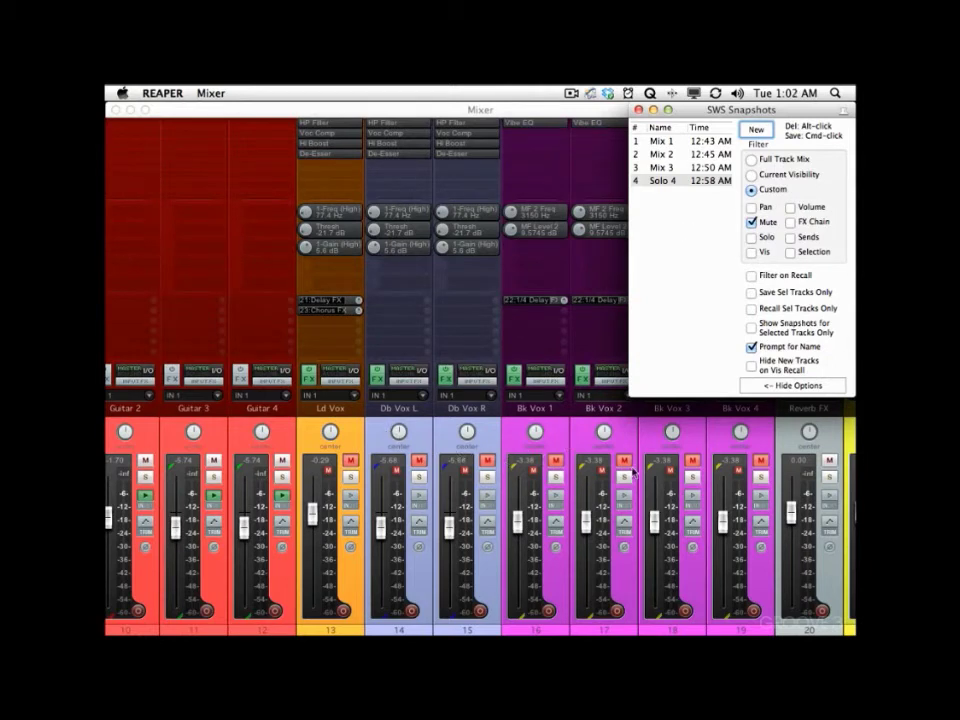
pyautogui.click(756, 131)
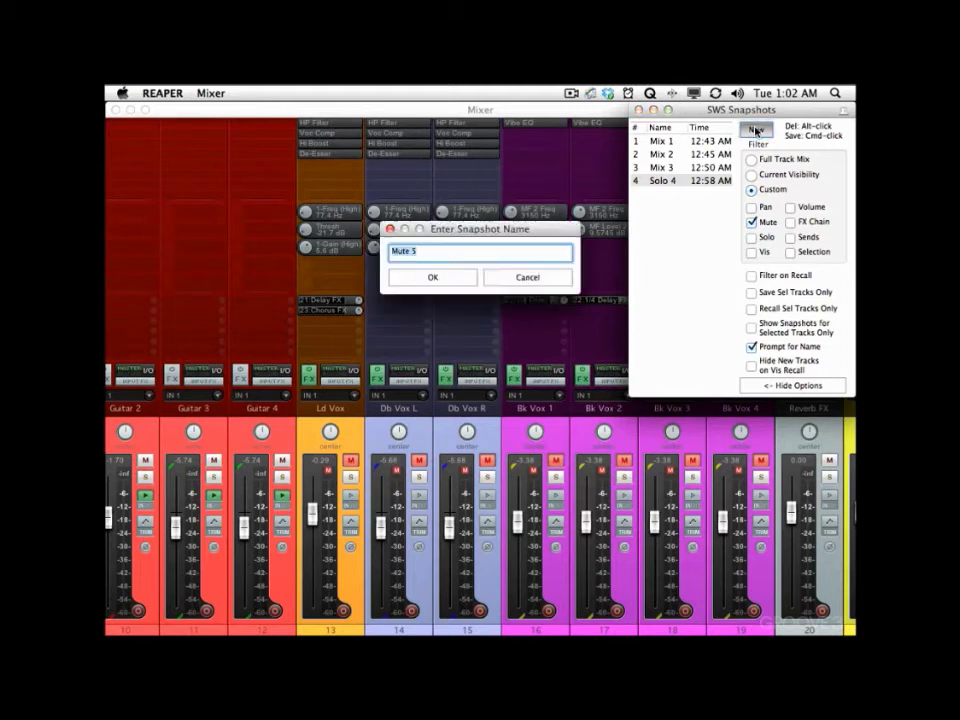
pyautogui.click(433, 277)
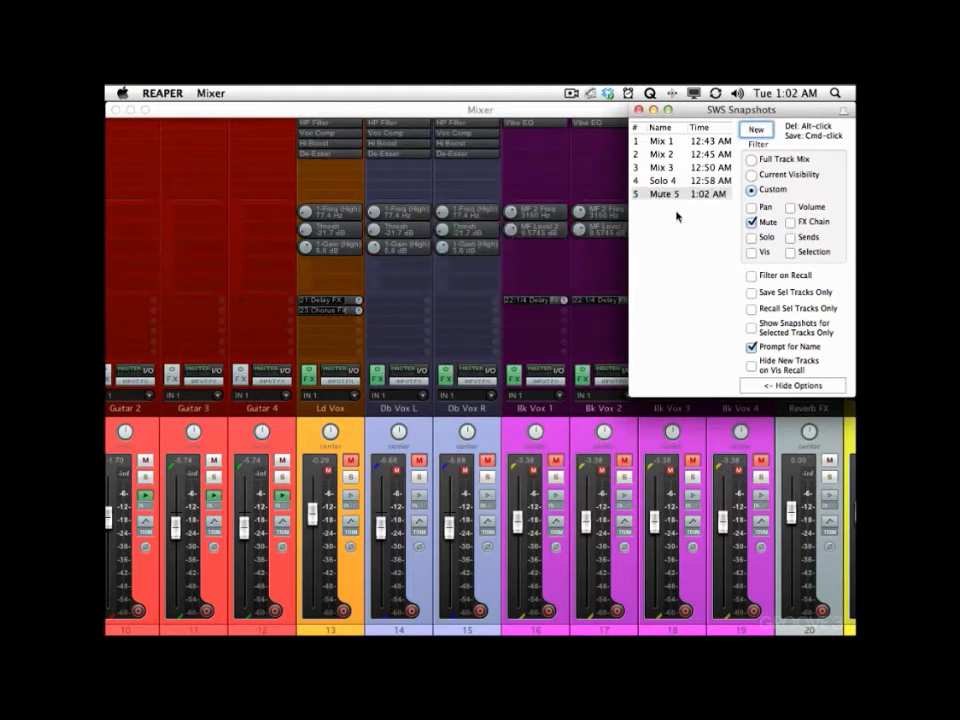
# Recall Mix 1 and Mix 2, apply Mute 5 to mute the vocals, and return to Mix 1.
pyautogui.click(670, 142)
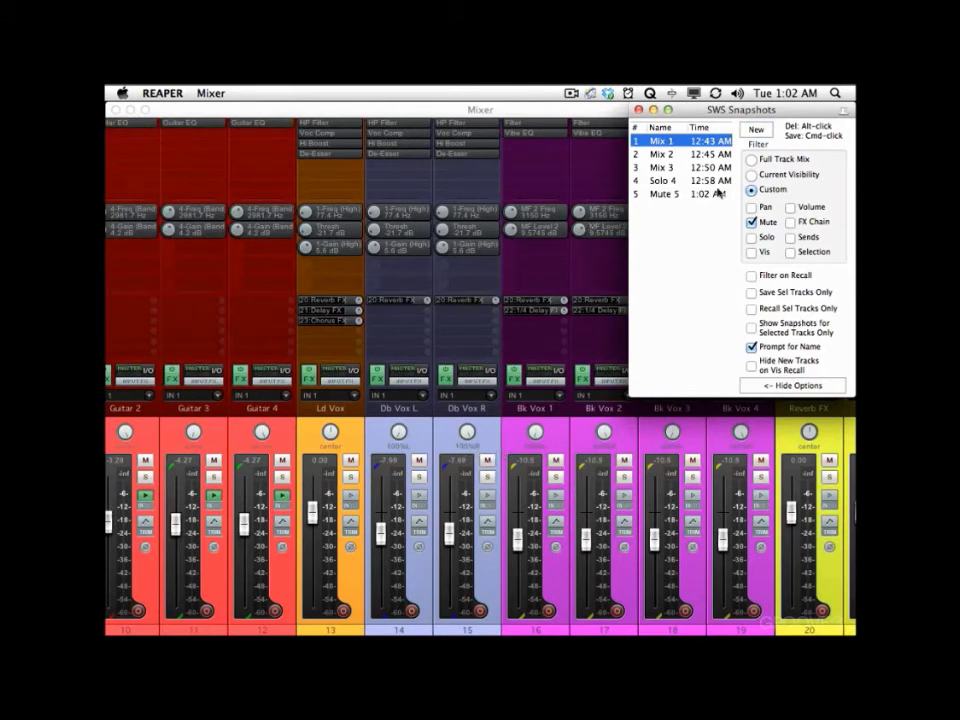
pyautogui.click(676, 156)
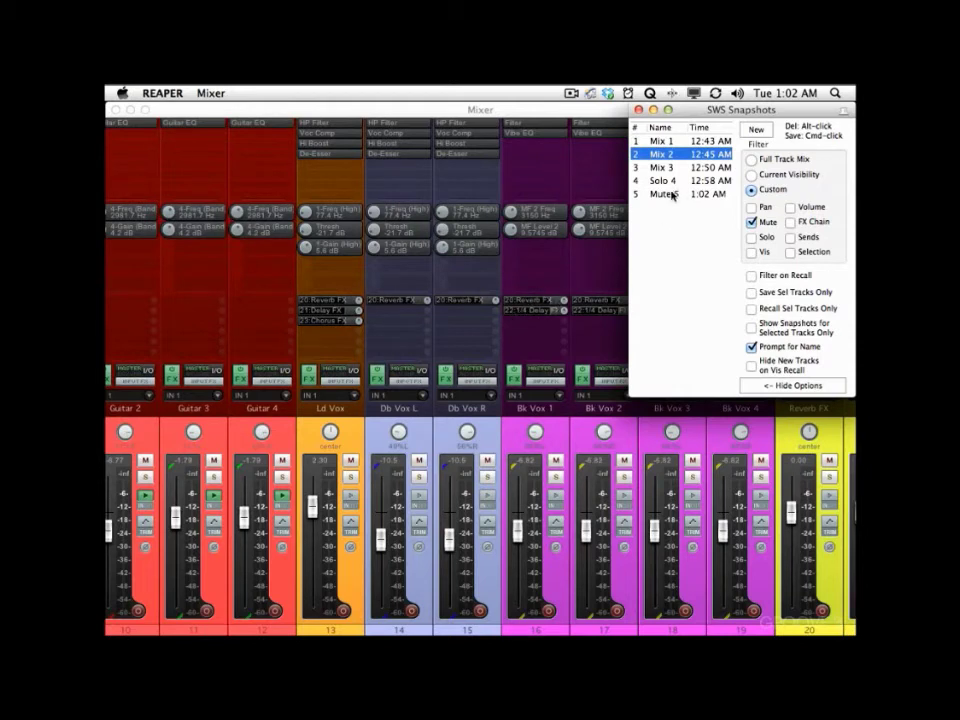
pyautogui.click(668, 195)
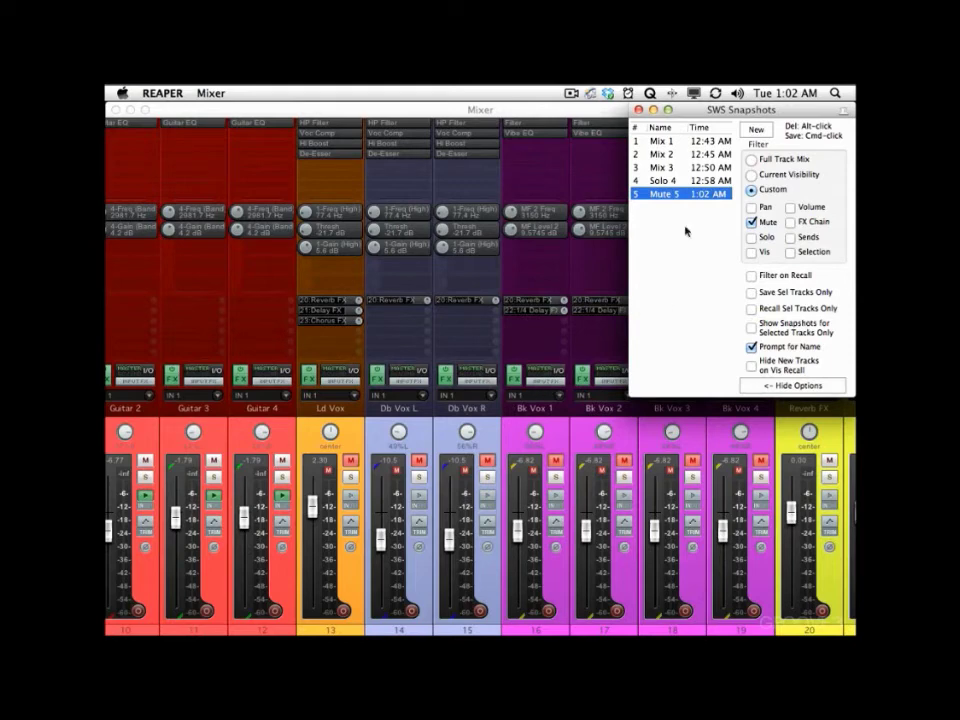
pyautogui.click(676, 146)
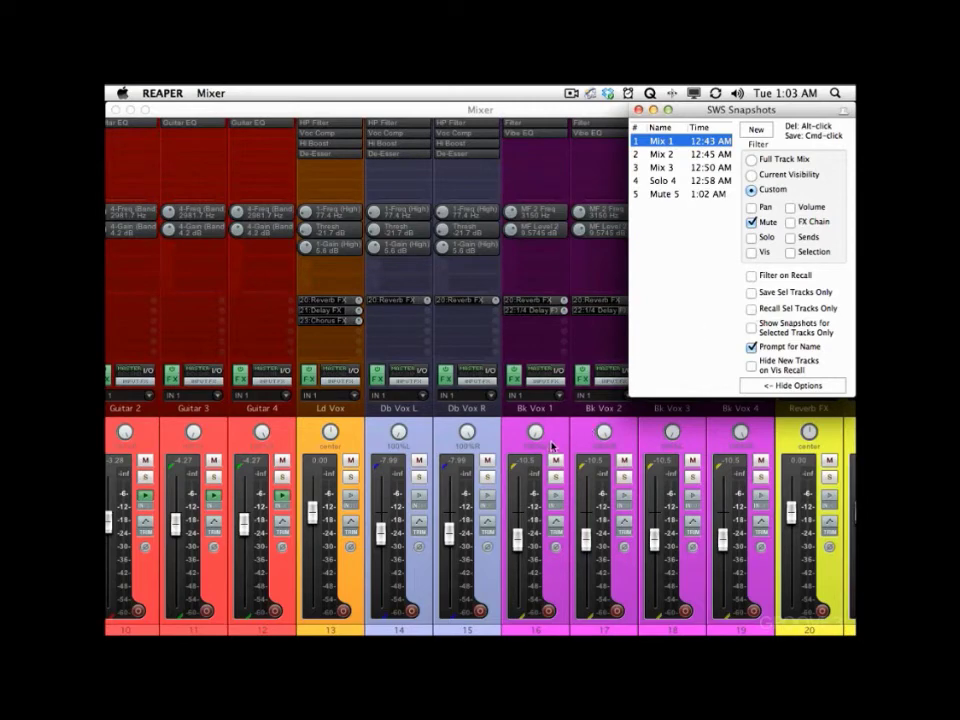
# Recall Mix 2 and compare its settings on the drum and bass tracks with Mix 1.
pyautogui.press('Escape')
pyautogui.hscroll(-5, 701, 332)
pyautogui.hscroll(-3, 480, 376)
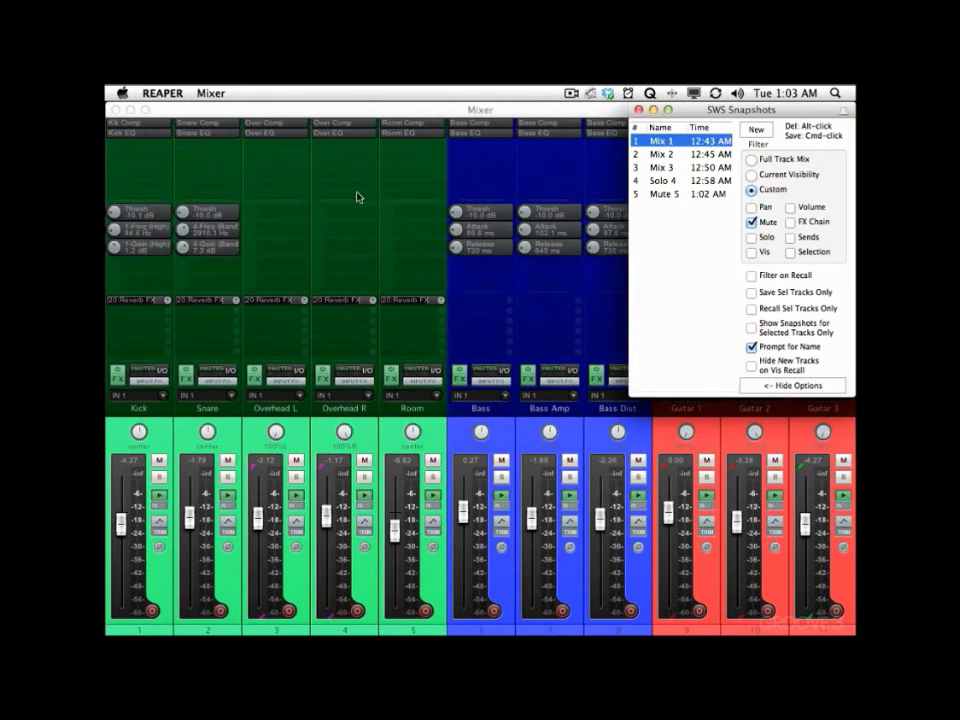
pyautogui.click(664, 155)
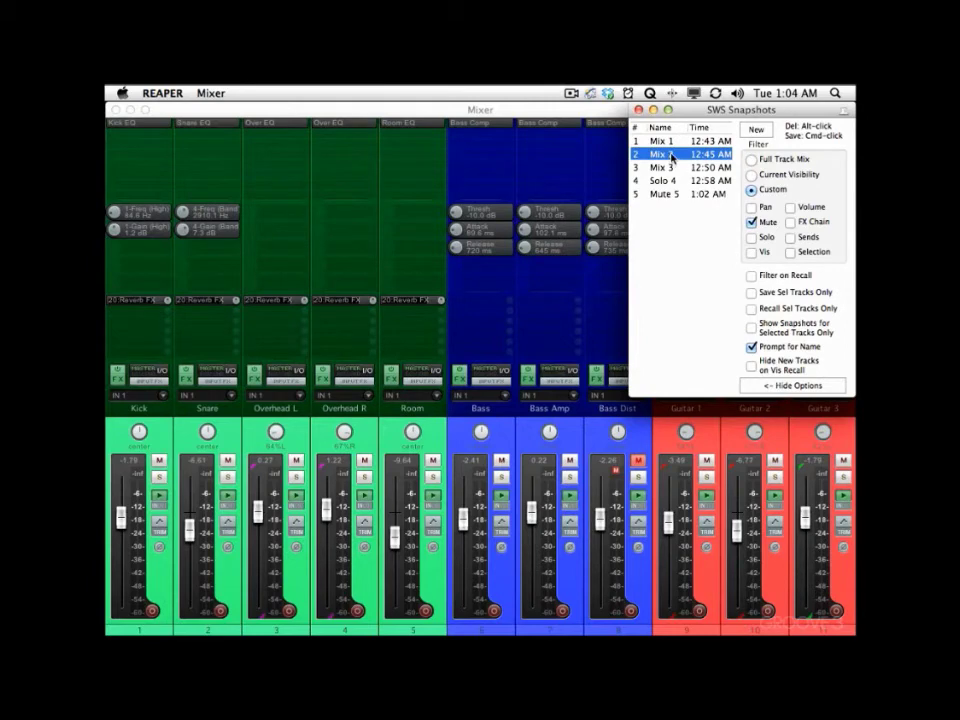
# Limit recall to the selected drum tracks with the Full Track Mix filter, and recall Mix 1, Mix 3 and Mix 1 again.
pyautogui.click(402, 630)
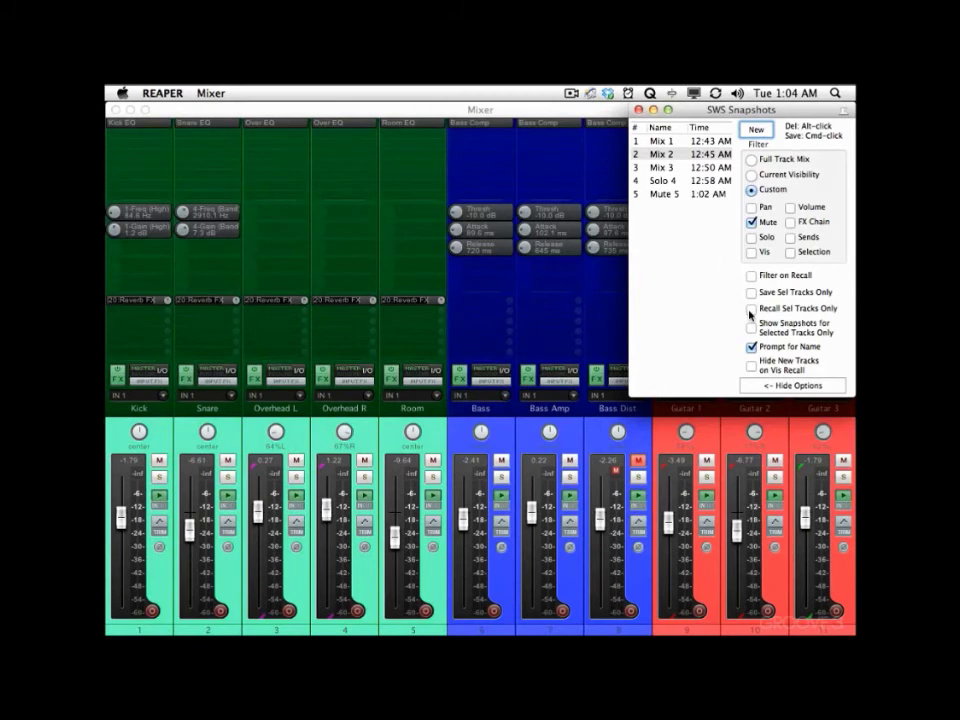
pyautogui.click(751, 309)
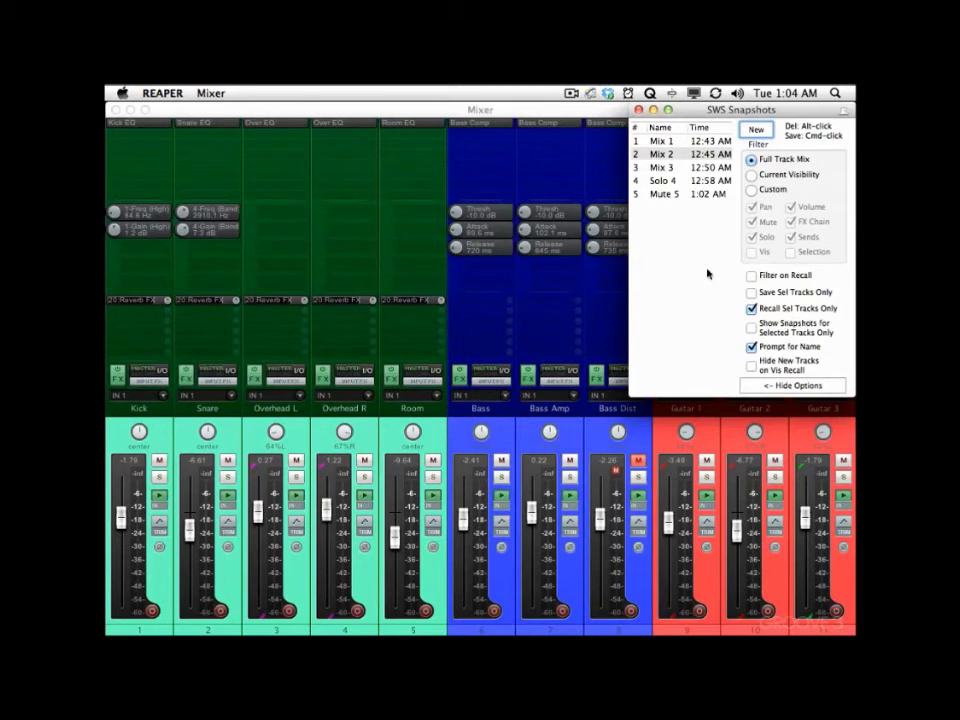
pyautogui.click(662, 142)
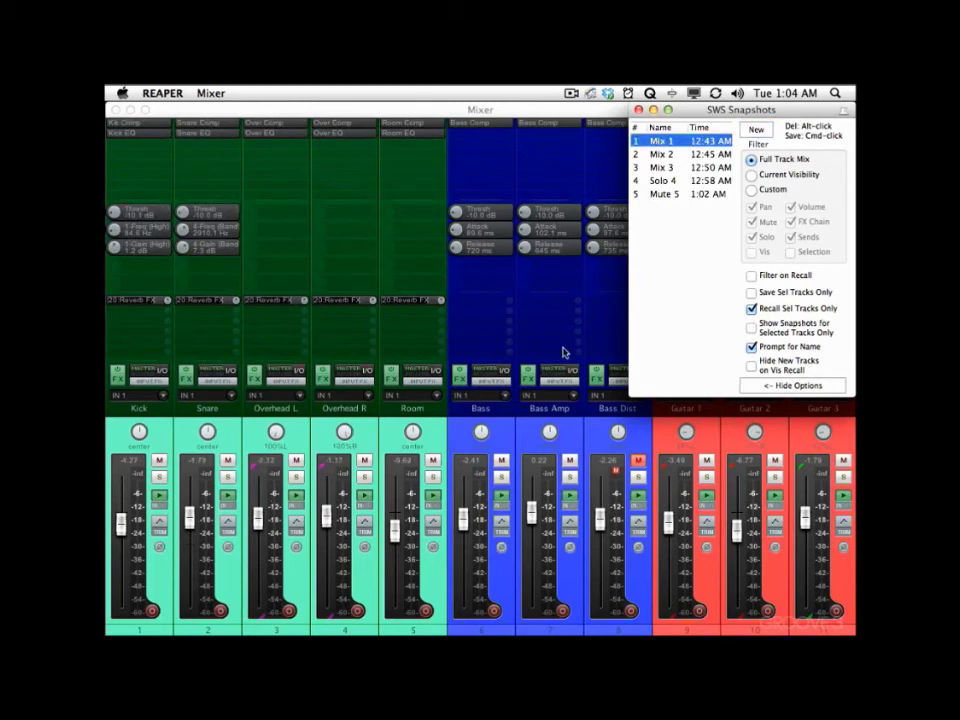
pyautogui.click(676, 168)
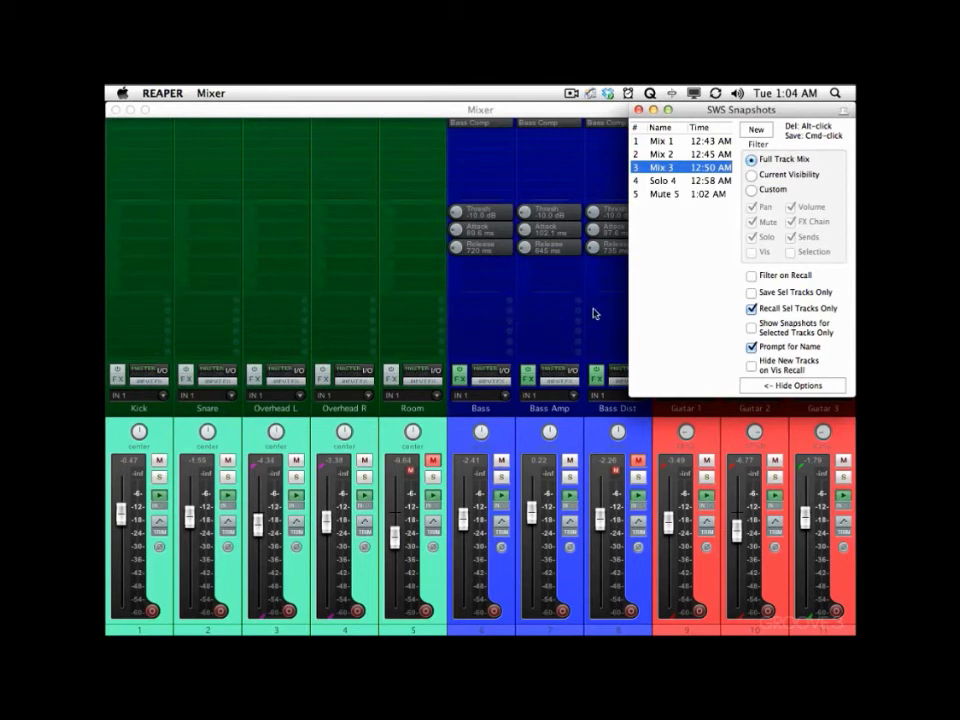
pyautogui.click(663, 141)
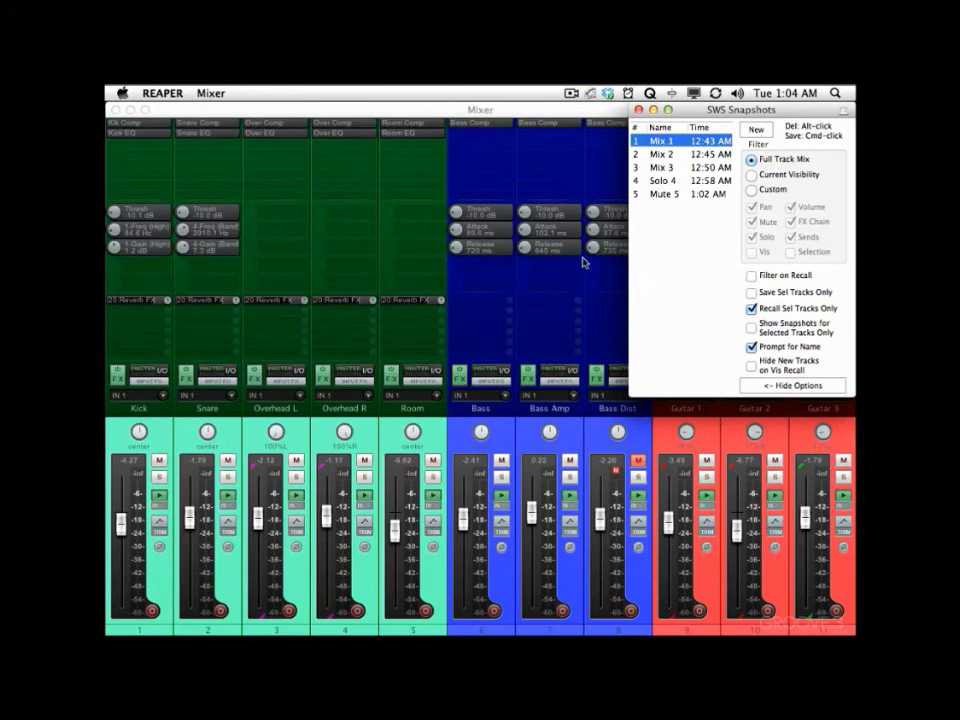
# Select the three bass tracks and recall Mix 1, Mix 2 and Mix 3 in turn on them only.
pyautogui.click(476, 630)
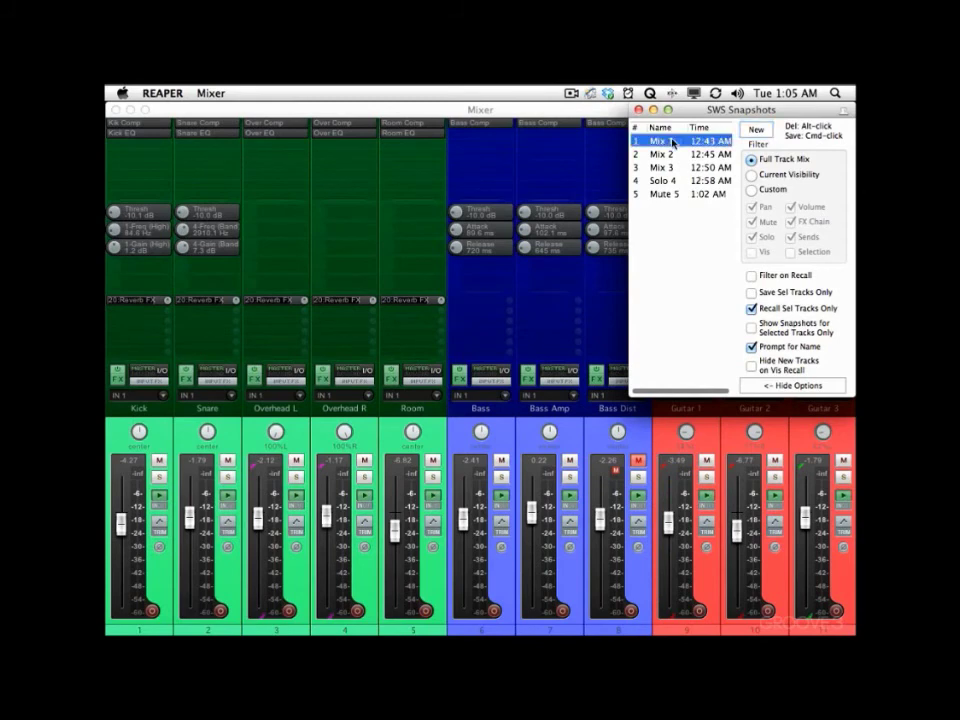
pyautogui.click(670, 142)
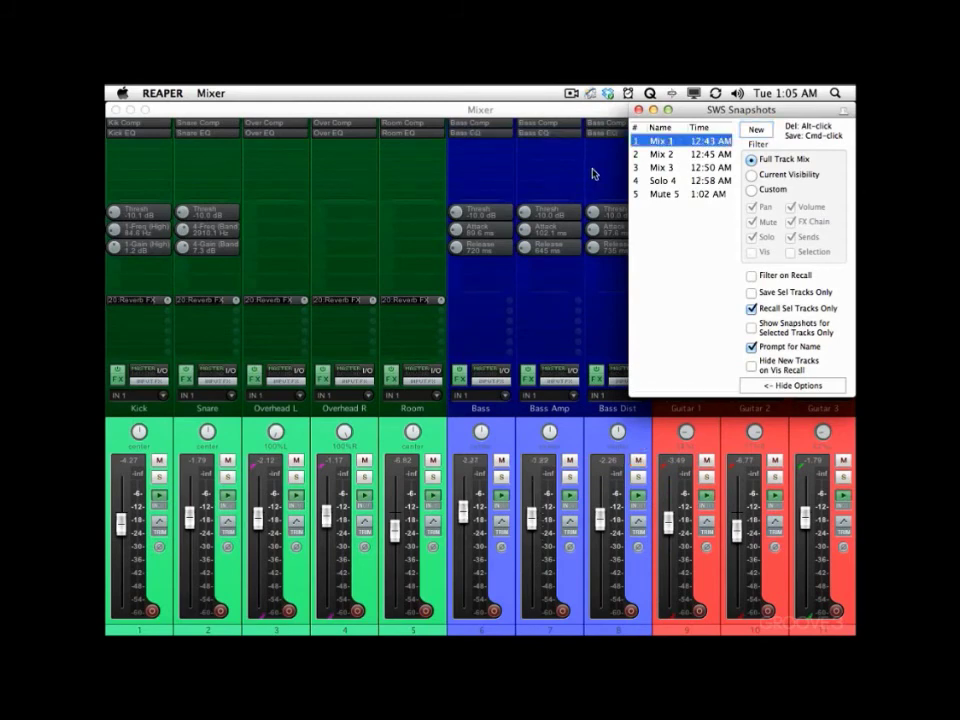
pyautogui.hscroll(3, 570, 168)
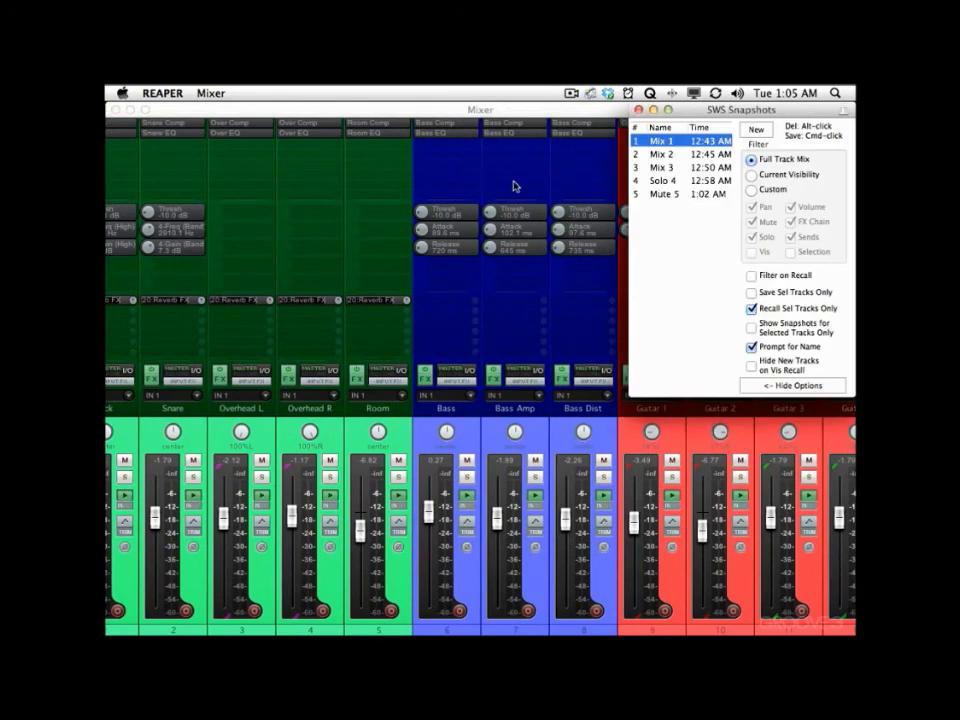
pyautogui.click(669, 155)
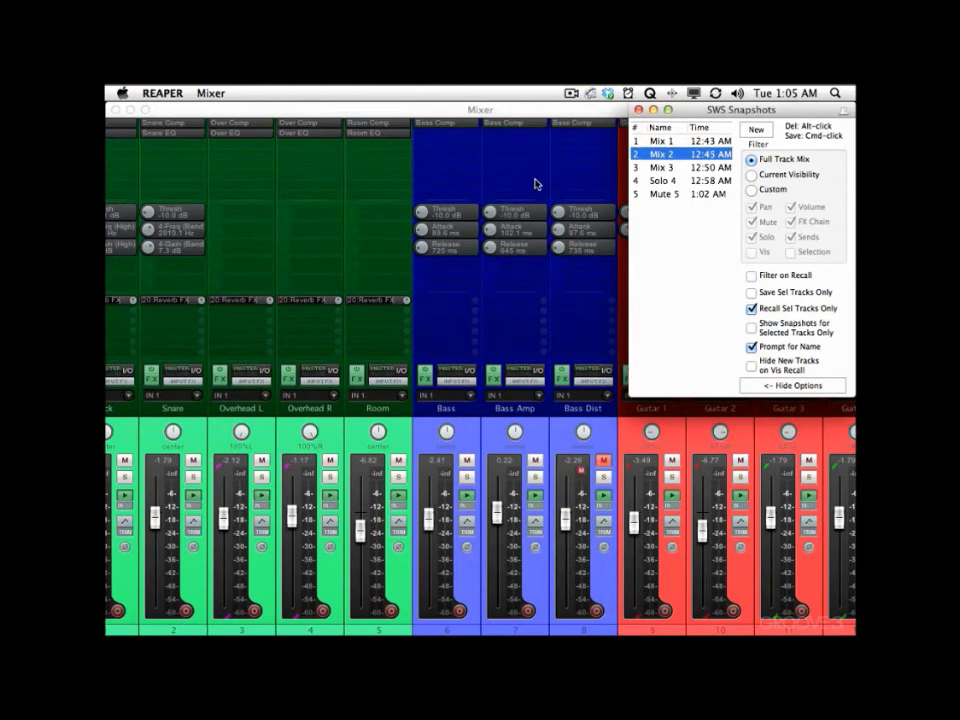
pyautogui.click(667, 169)
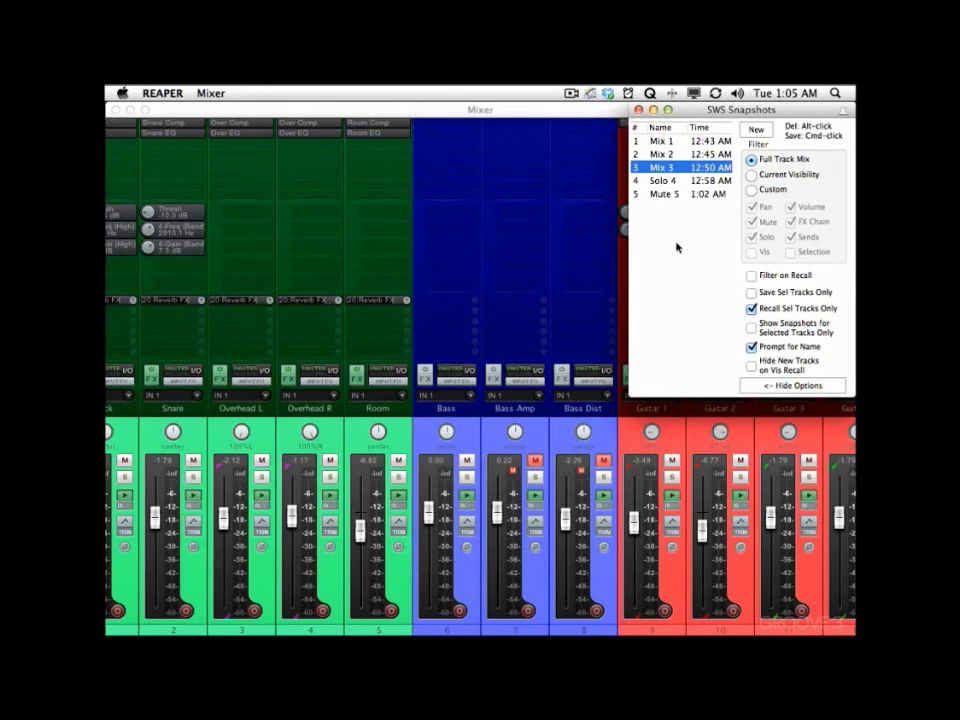
# Enable saving of selected tracks only, disable recall of selected tracks only, and recall Mix 1 across all tracks.
pyautogui.click(752, 292)
pyautogui.click(752, 308)
pyautogui.click(666, 145)
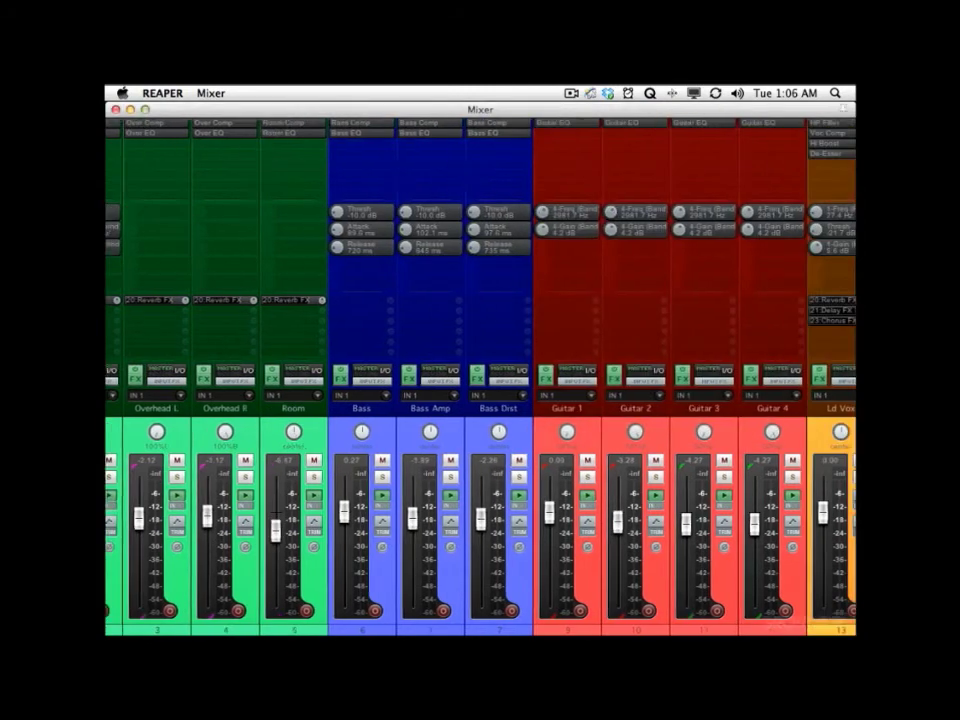
# Raise the Ld Vox track's volume to about 2.8 dB and pan it 20% left.
pyautogui.hscroll(8, 599, 537)
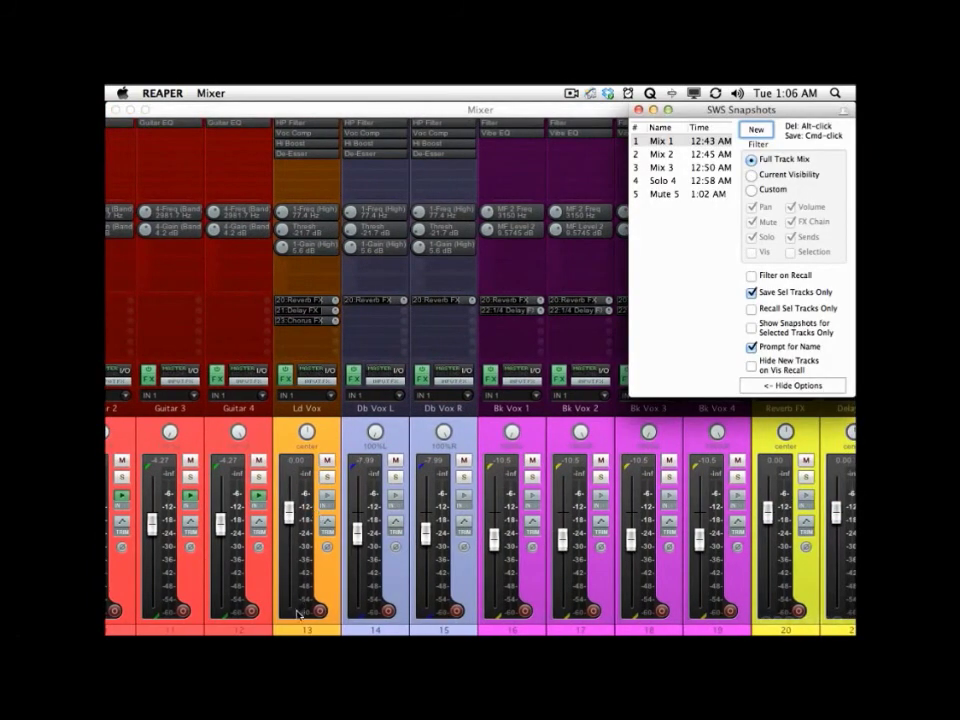
pyautogui.moveTo(289, 511); pyautogui.dragTo(294, 503)
pyautogui.moveTo(306, 429); pyautogui.dragTo(302, 432)
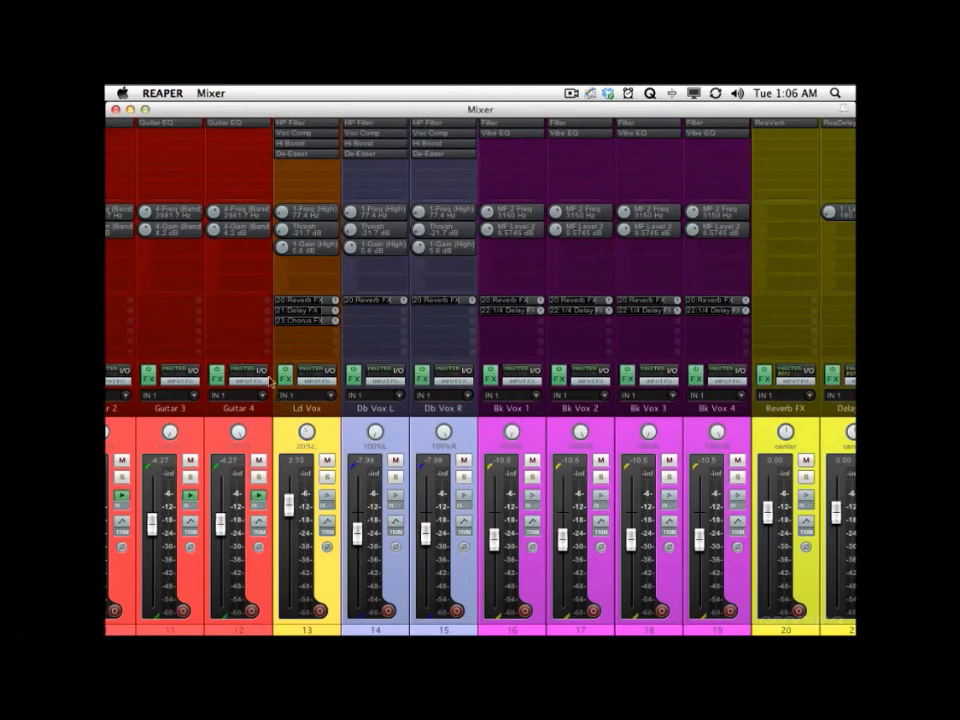
# Remove the Delay FX send and the De-Esser and HP Filter effects from the Ld Vox track.
pyautogui.keyDown('alt'); pyautogui.click(310, 310); pyautogui.keyUp('alt')
pyautogui.keyDown('alt'); pyautogui.click(310, 152); pyautogui.keyUp('alt')
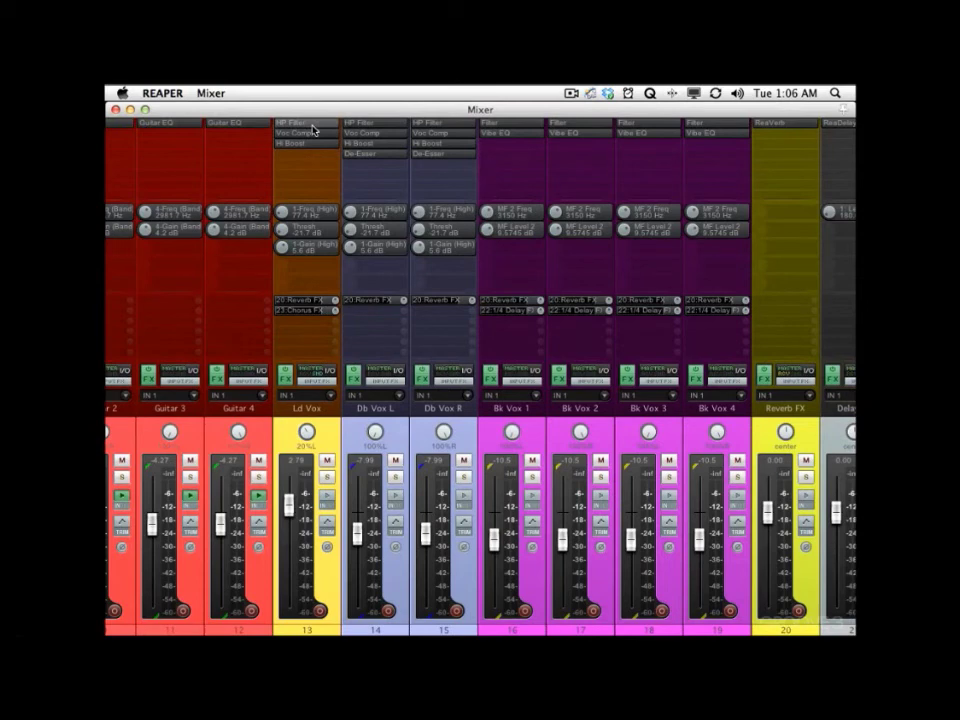
pyautogui.keyDown('alt'); pyautogui.click(313, 125); pyautogui.keyUp('alt')
# Reopen the SWS Snapshots window and save the selected lead vocal track as a snapshot named Ld Vox.
pyautogui.press('super+shift+s')
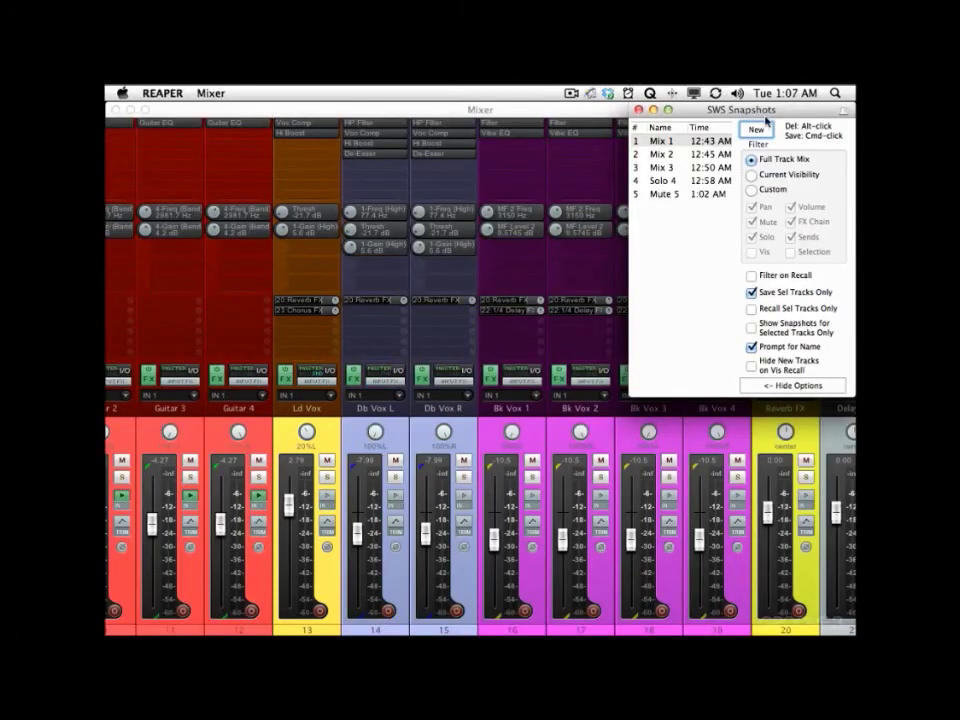
pyautogui.click(766, 124)
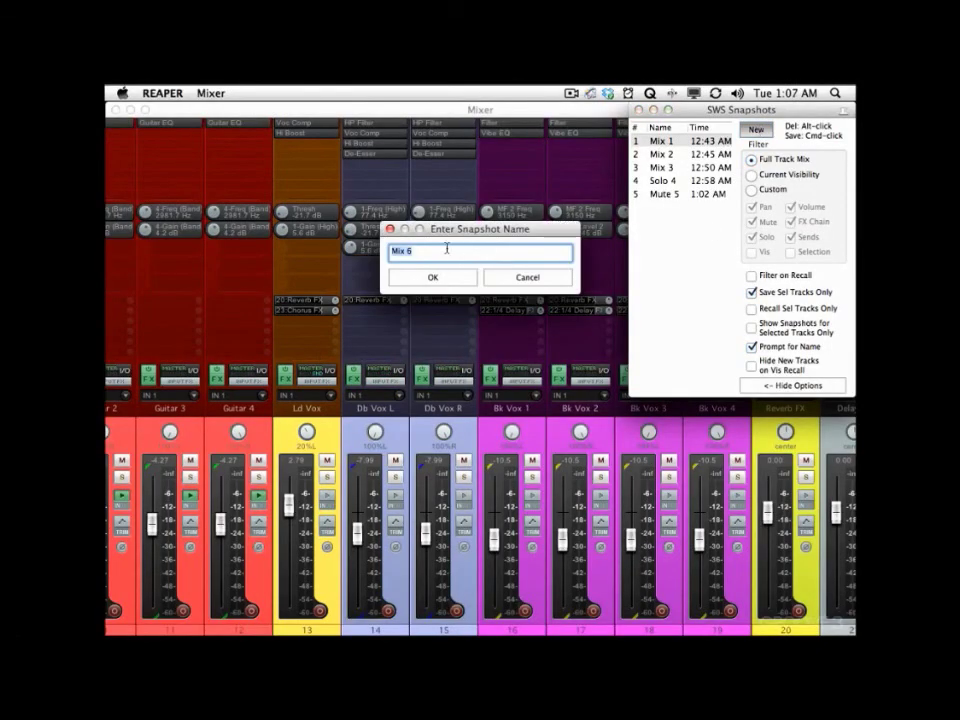
pyautogui.write('Ld Vox')
pyautogui.press('Return')
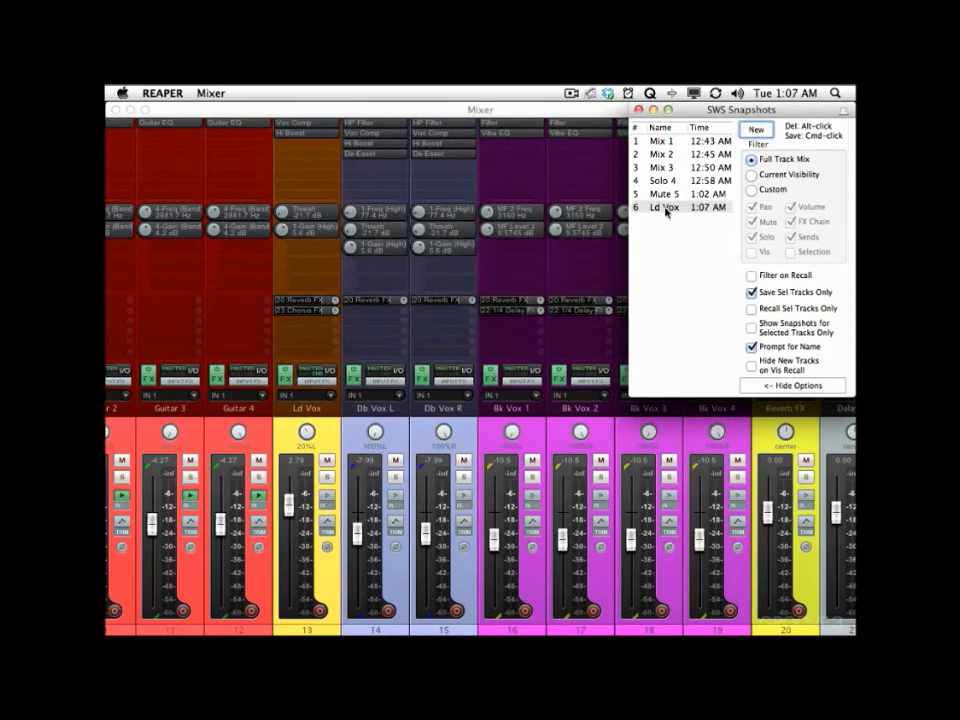
# Recall Mix 1, apply the Ld Vox snapshot over it, and close the SWS Snapshots window.
pyautogui.rightClick(666, 210)
pyautogui.click(621, 255)
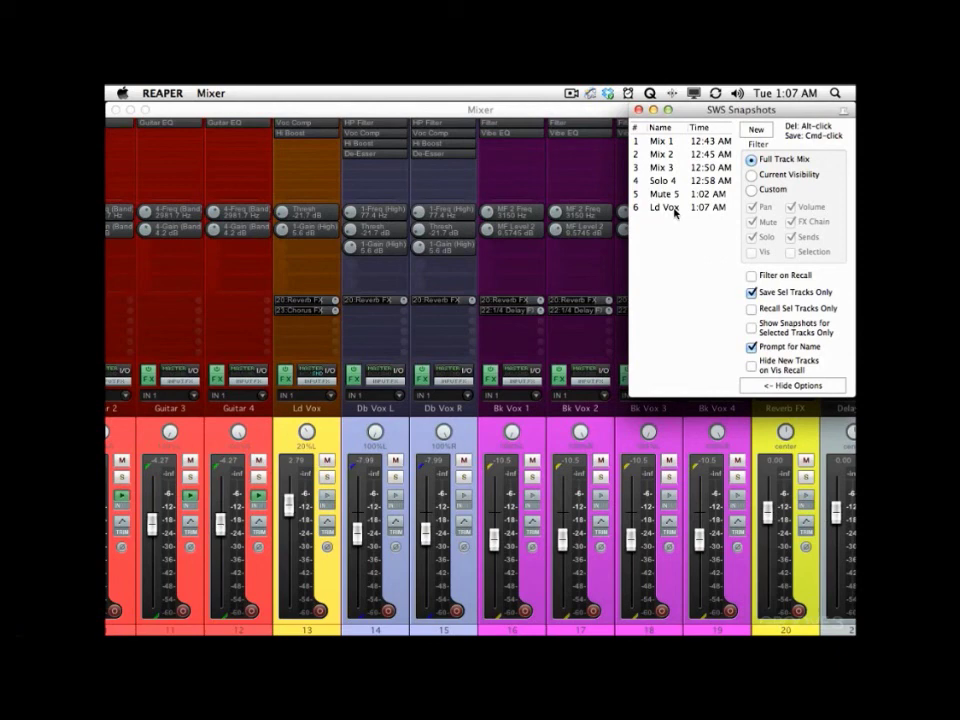
pyautogui.click(665, 142)
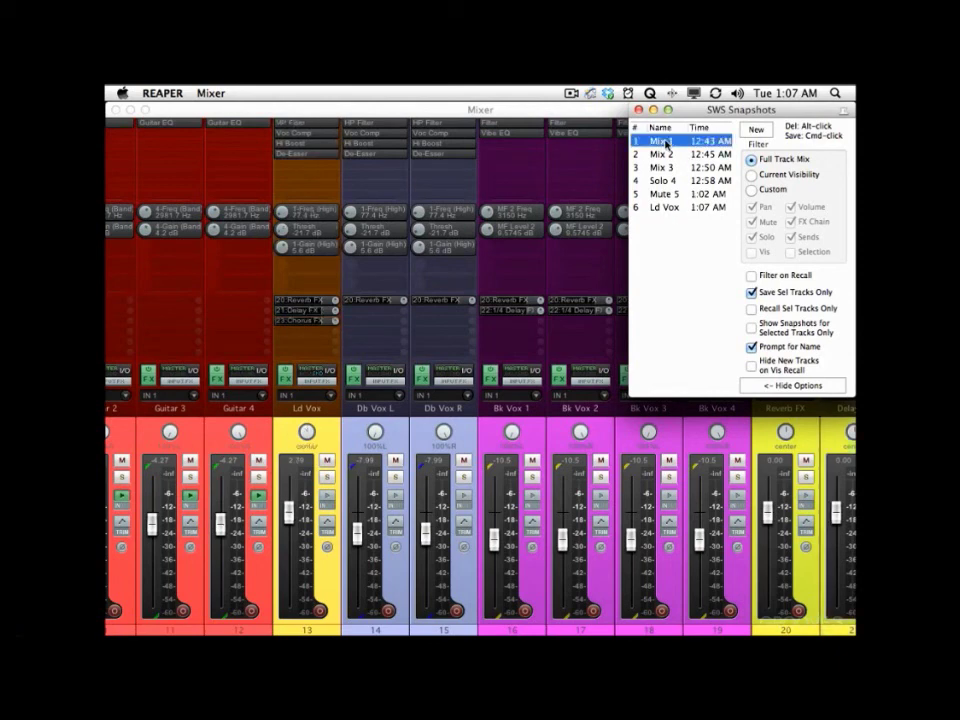
pyautogui.click(666, 207)
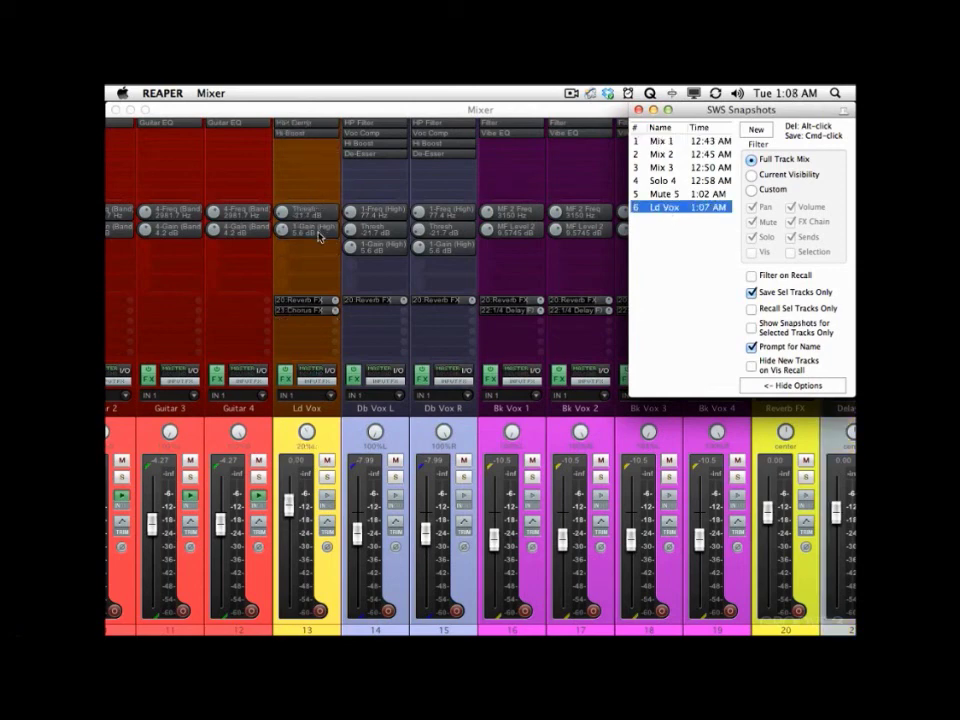
pyautogui.click(652, 208)
pyautogui.press('Escape')
# Remove the Vibe EQ effect and the 1/4 Delay send from each of the tracks Bk Vox 1 to Bk Vox 4.
pyautogui.hscroll(3, 360, 131)
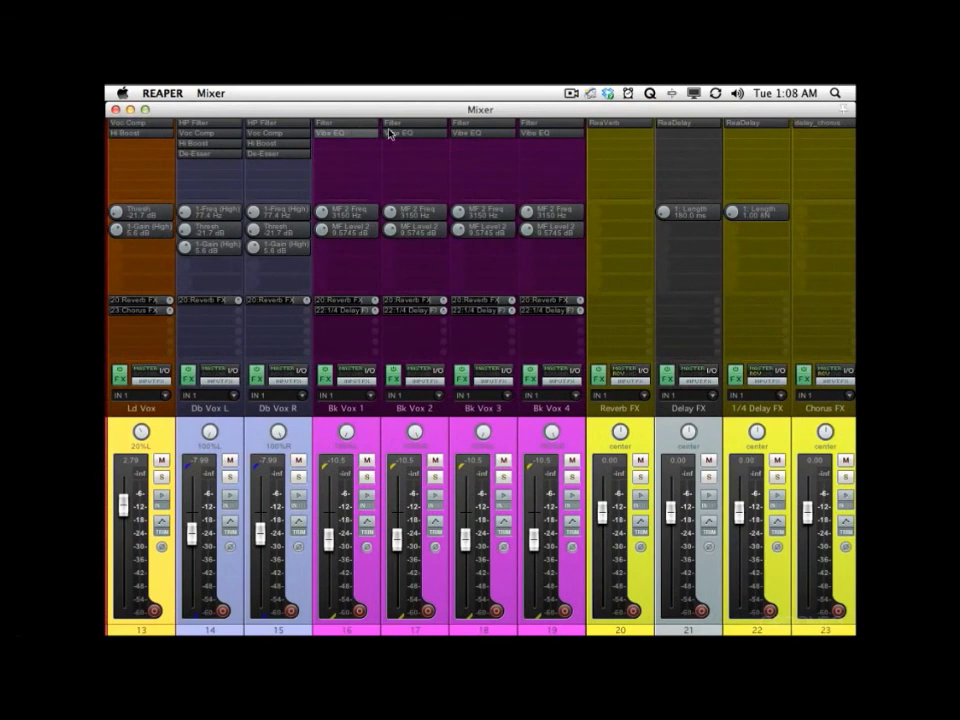
pyautogui.keyDown('alt'); pyautogui.click(349, 133); pyautogui.keyUp('alt')
pyautogui.keyDown('alt'); pyautogui.click(418, 133); pyautogui.keyUp('alt')
pyautogui.keyDown('alt'); pyautogui.click(480, 133); pyautogui.keyUp('alt')
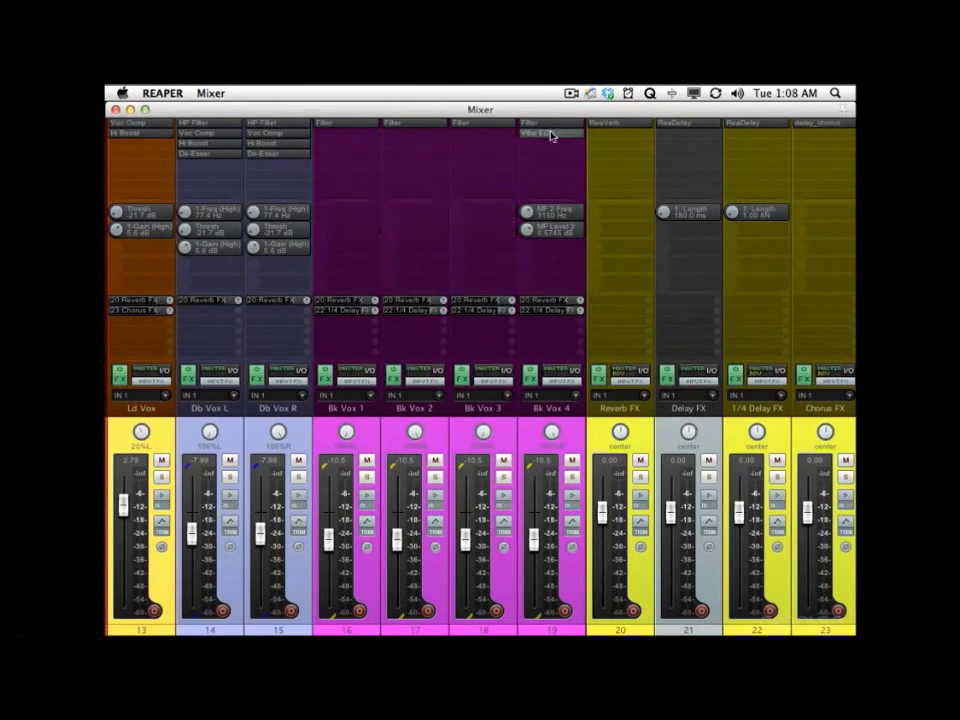
pyautogui.keyDown('alt'); pyautogui.click(551, 133); pyautogui.keyUp('alt')
pyautogui.keyDown('alt'); pyautogui.click(343, 312); pyautogui.keyUp('alt')
pyautogui.keyDown('alt'); pyautogui.click(412, 312); pyautogui.keyUp('alt')
pyautogui.keyDown('alt'); pyautogui.click(476, 312); pyautogui.keyUp('alt')
pyautogui.keyDown('alt'); pyautogui.click(530, 312); pyautogui.keyUp('alt')
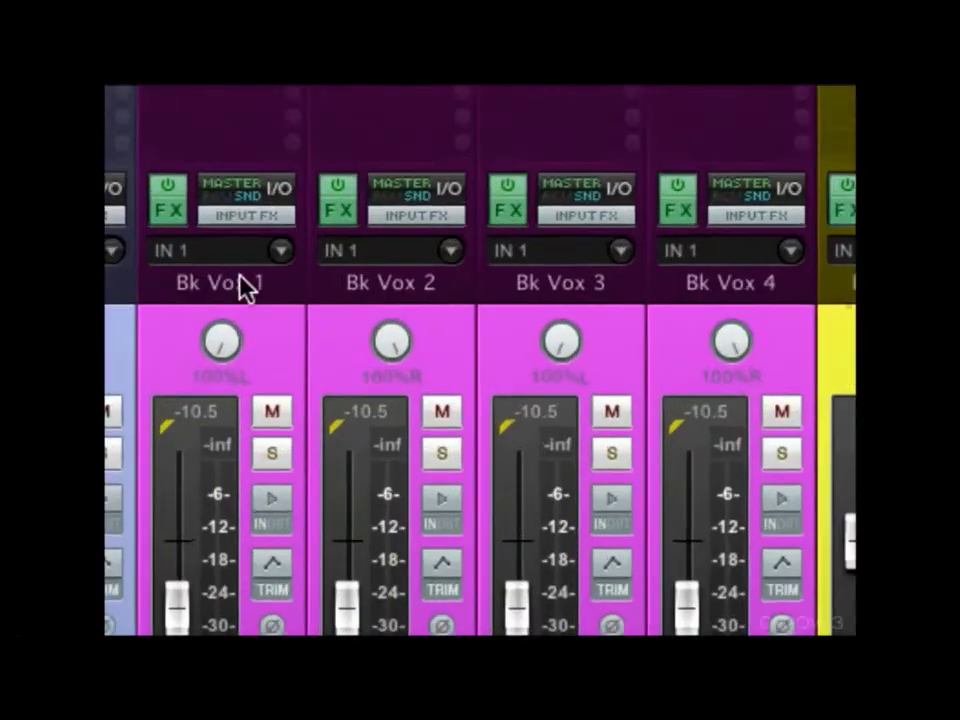
# Pan Bk Vox 2 about 47% left and Bk Vox 3 about 52% right, and raise all four Bk Vox tracks together to about -5.9 dB.
pyautogui.moveTo(415, 432); pyautogui.dragTo(415, 496)
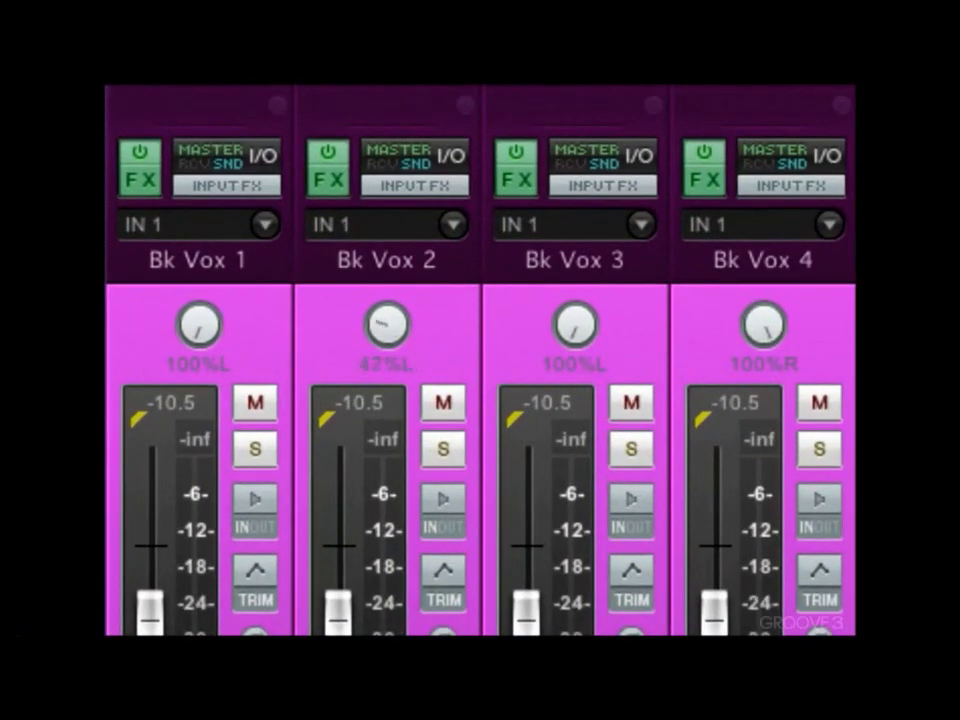
pyautogui.moveTo(575, 325); pyautogui.dragTo(575, 285)
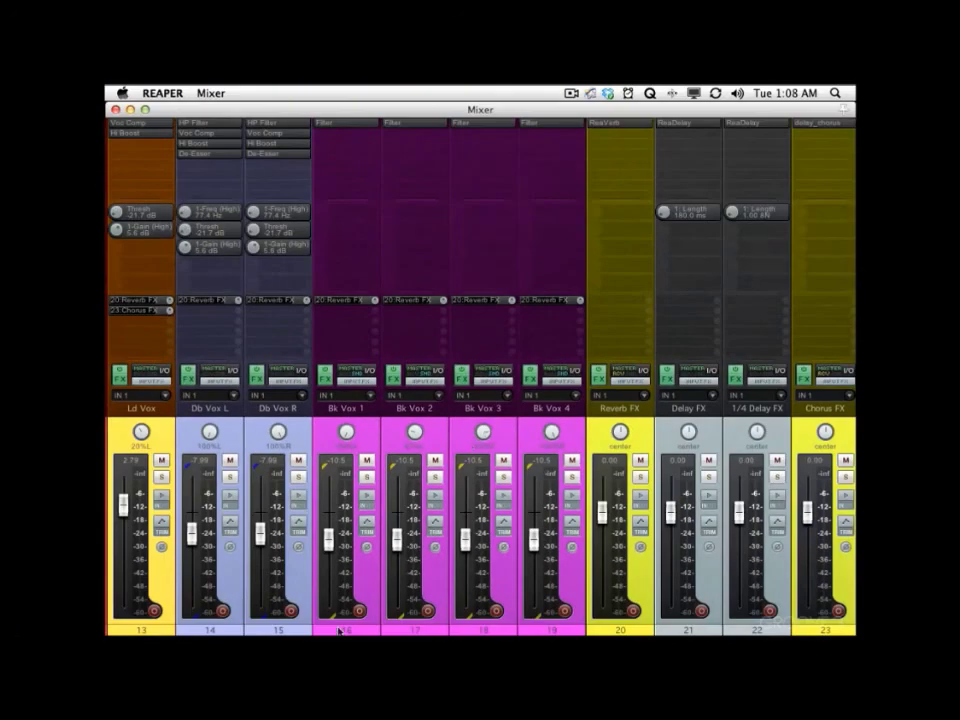
pyautogui.click(340, 631)
pyautogui.keyDown('shift'); pyautogui.click(554, 631); pyautogui.keyUp('shift')
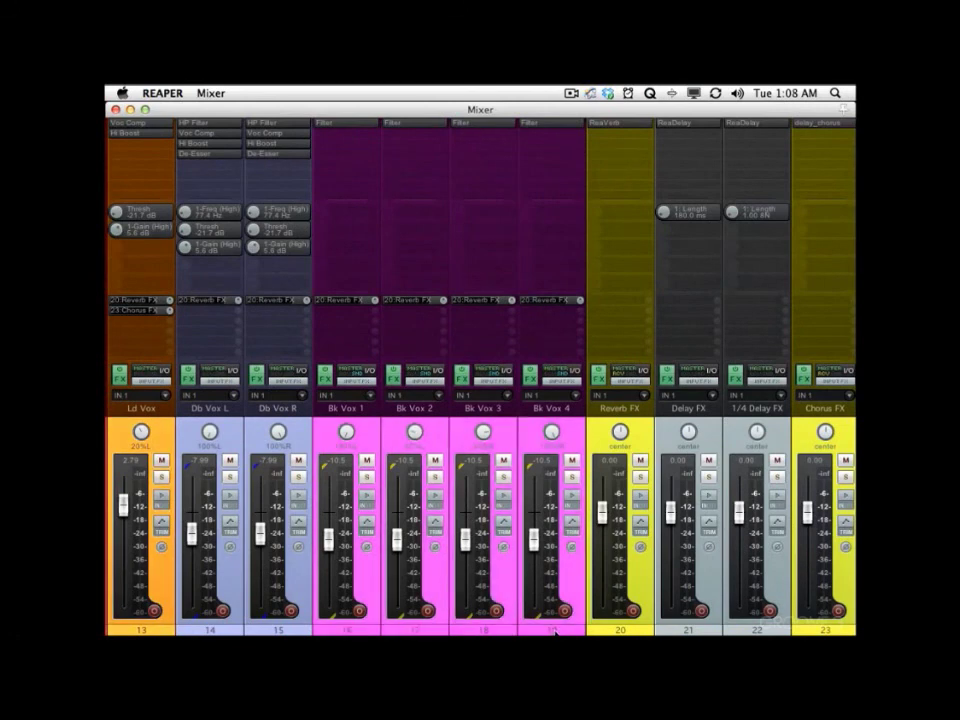
pyautogui.hotkey('ctrl', 'shift', 's')
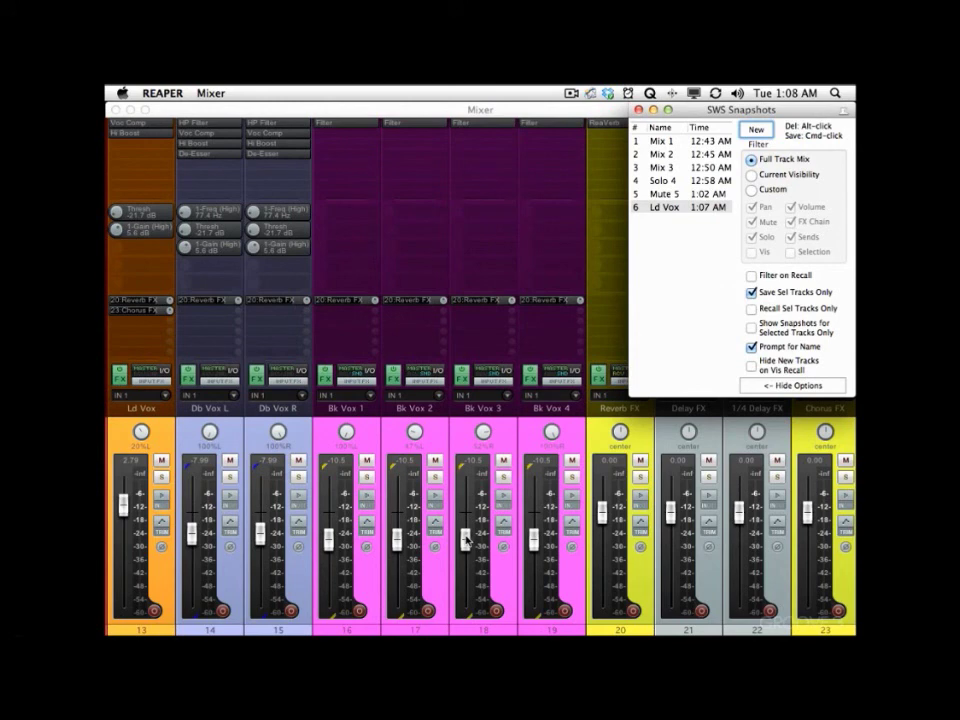
pyautogui.moveTo(466, 540); pyautogui.dragTo(466, 532)
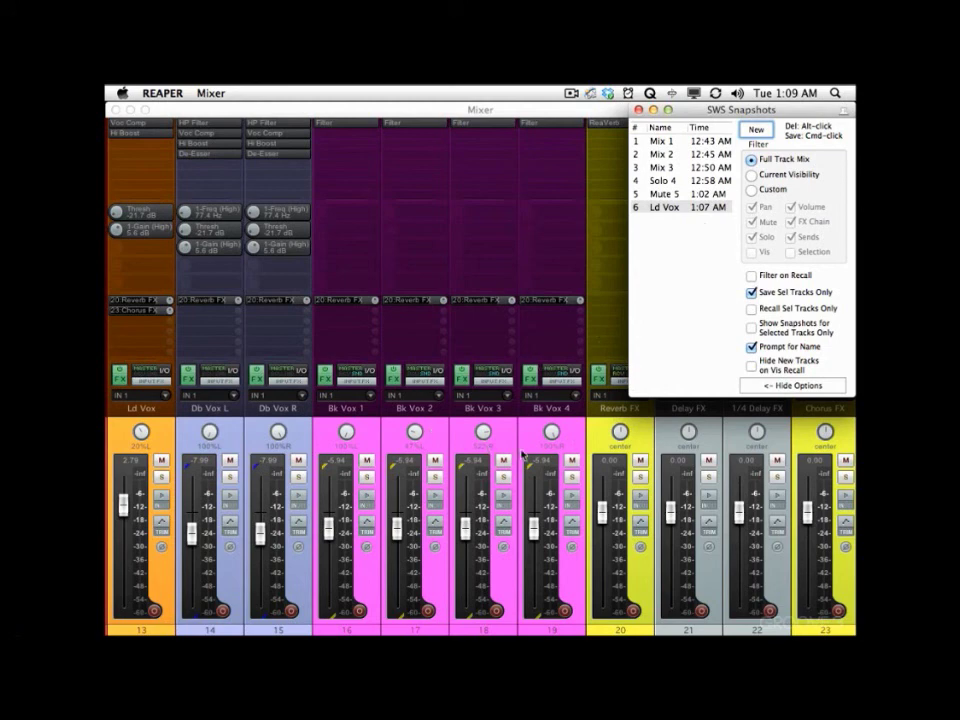
# Save the selected backing vocal tracks as a new snapshot named Bk Vox.
pyautogui.click(760, 131)
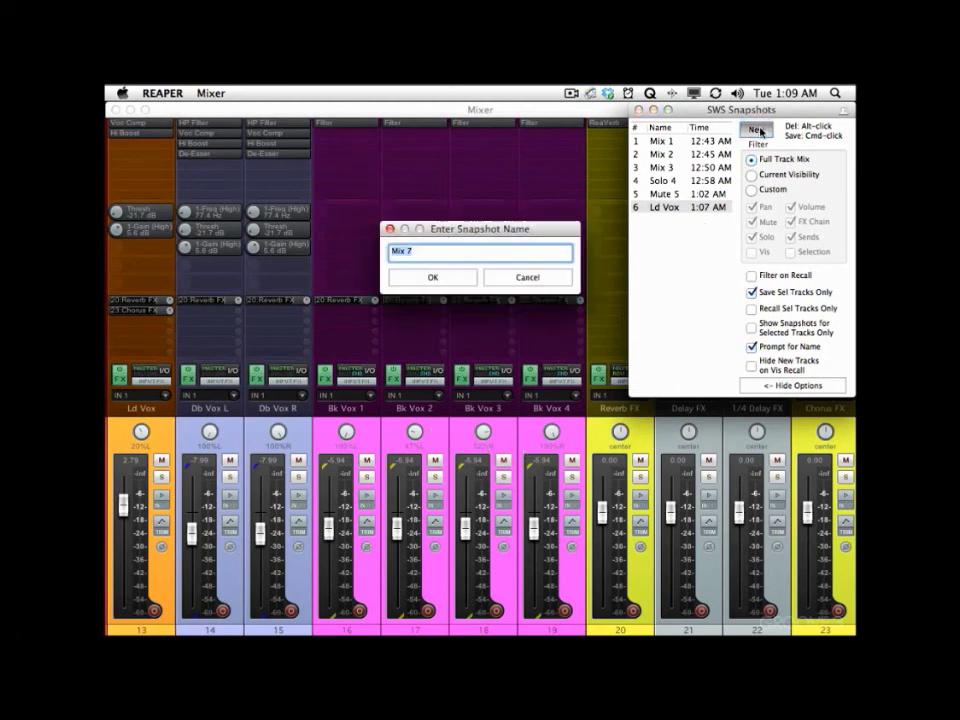
pyautogui.write('Bk Vox')
pyautogui.press('Return')
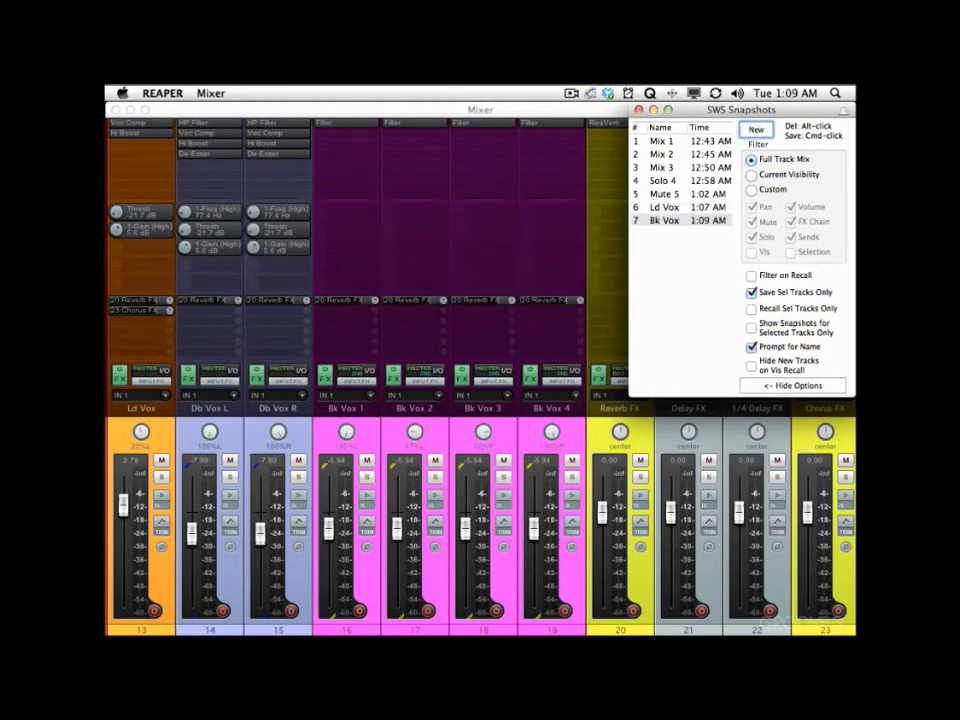
# Recall Mix 1 and Mix 2, and apply the Bk Vox snapshot over Mix 2.
pyautogui.click(672, 142)
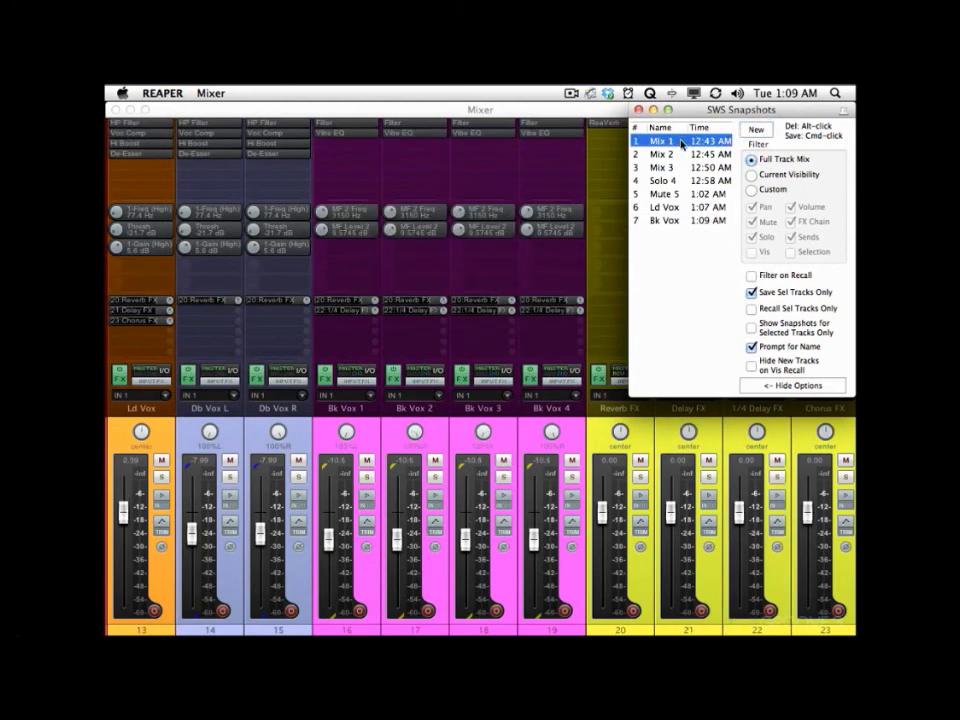
pyautogui.click(680, 155)
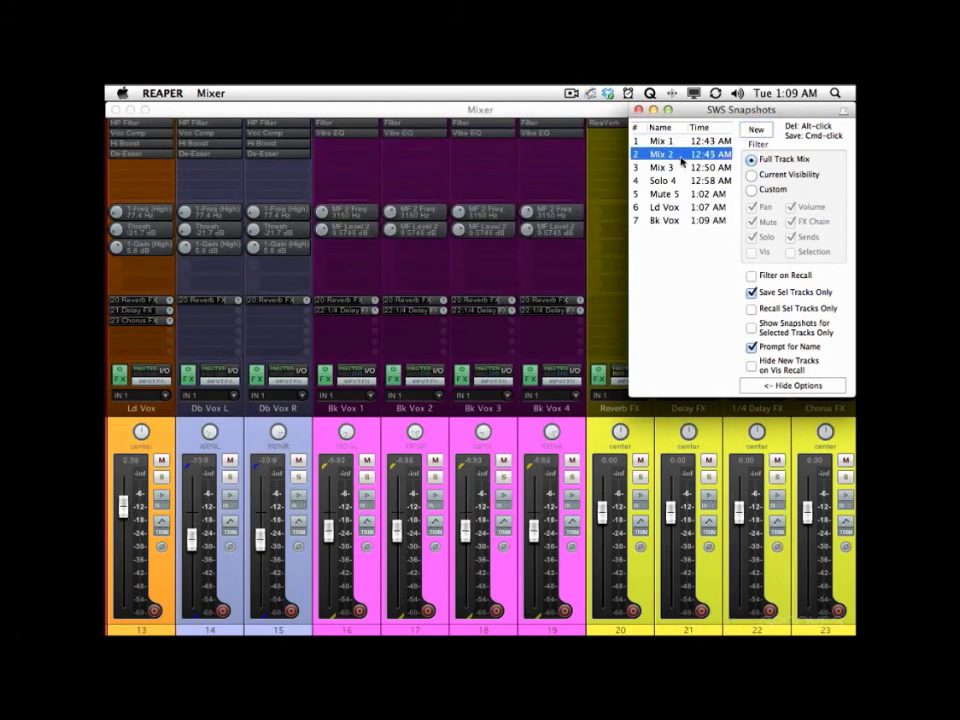
pyautogui.click(674, 222)
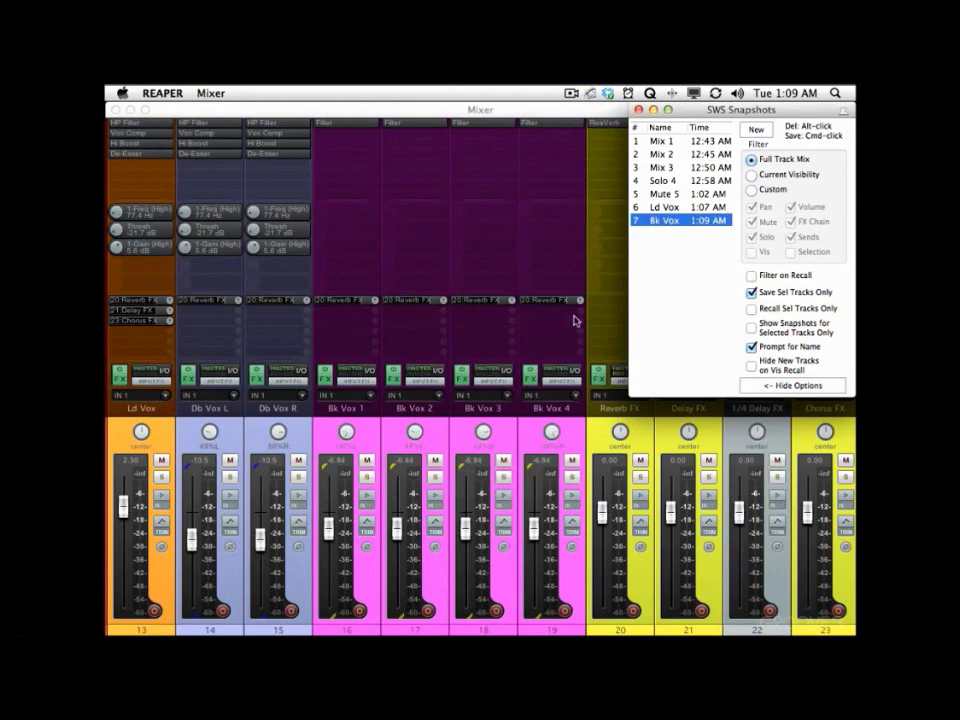